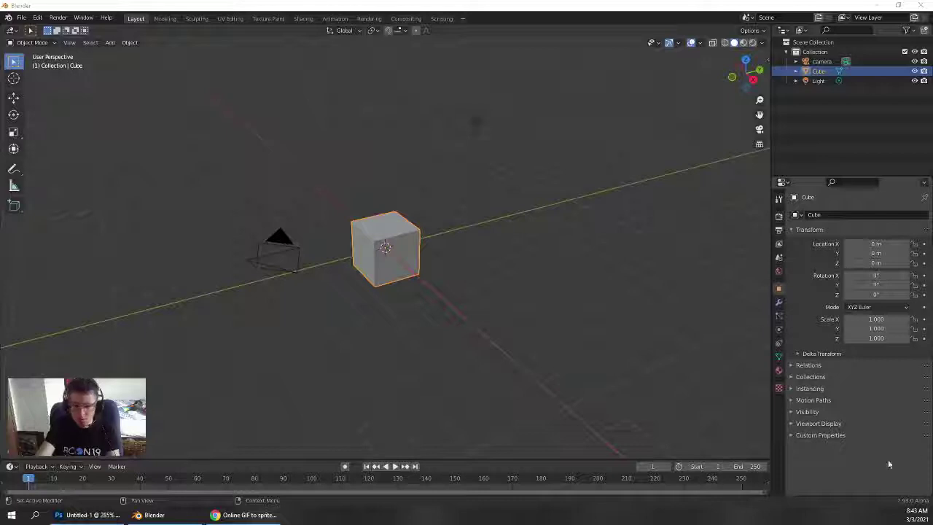
Orbit the view around the default cube to see it from several angles
middle_click_drag(386, 437, 451, 372)
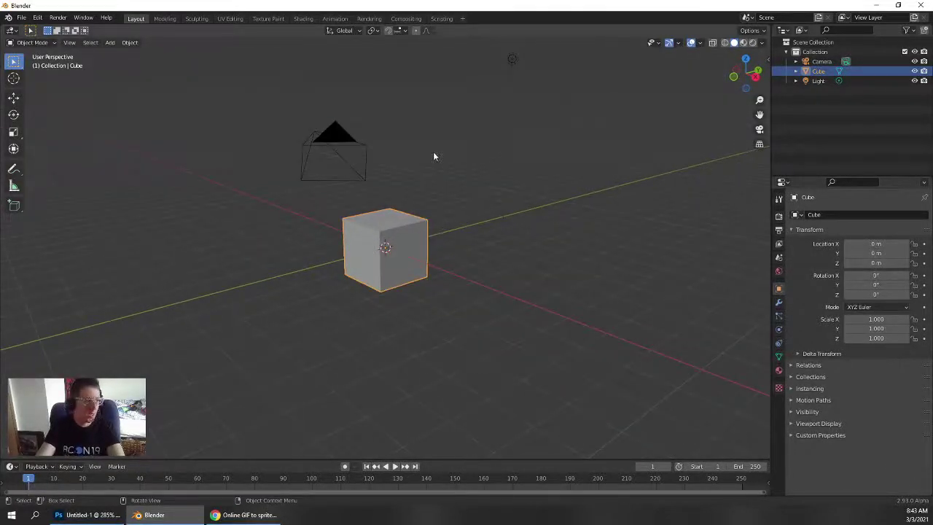
middle_click_drag(433, 156, 457, 276)
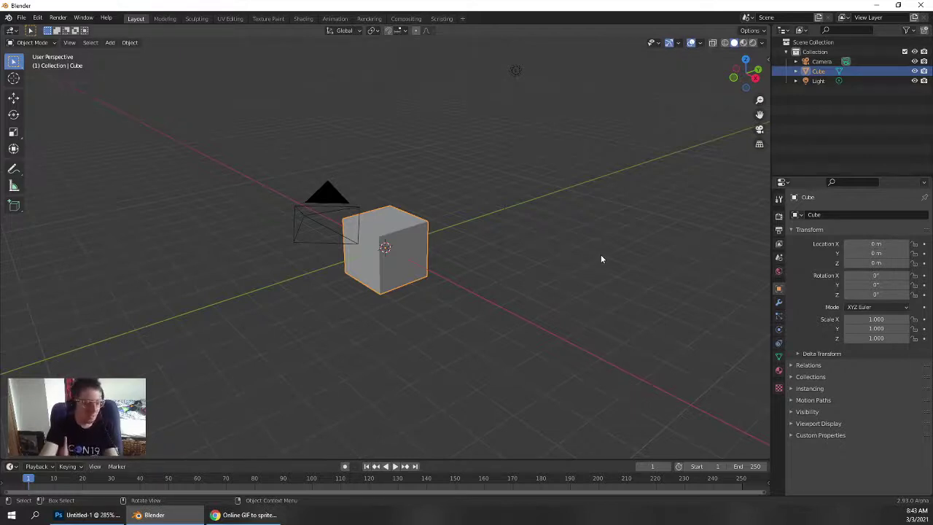
middle_click_drag(540, 291, 498, 316)
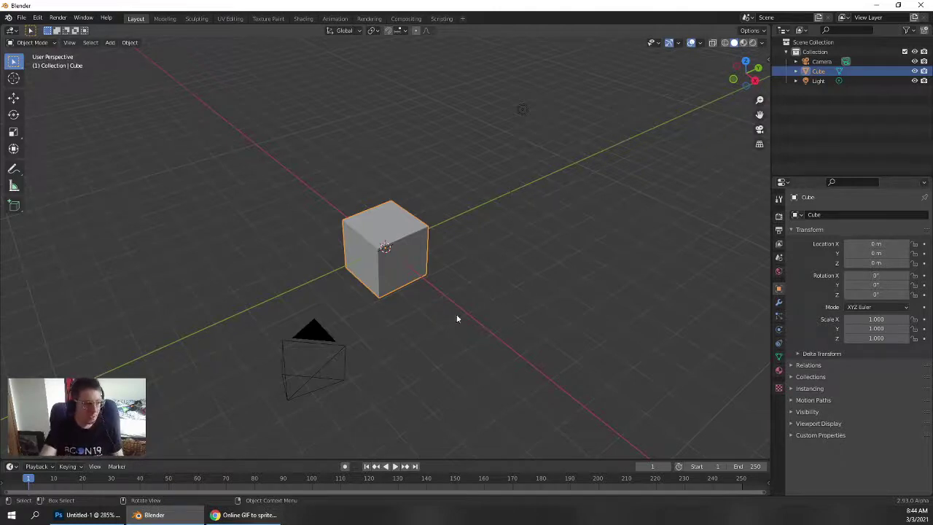
middle_click_drag(457, 317, 428, 296)
scroll(425, 297, "up", 3)
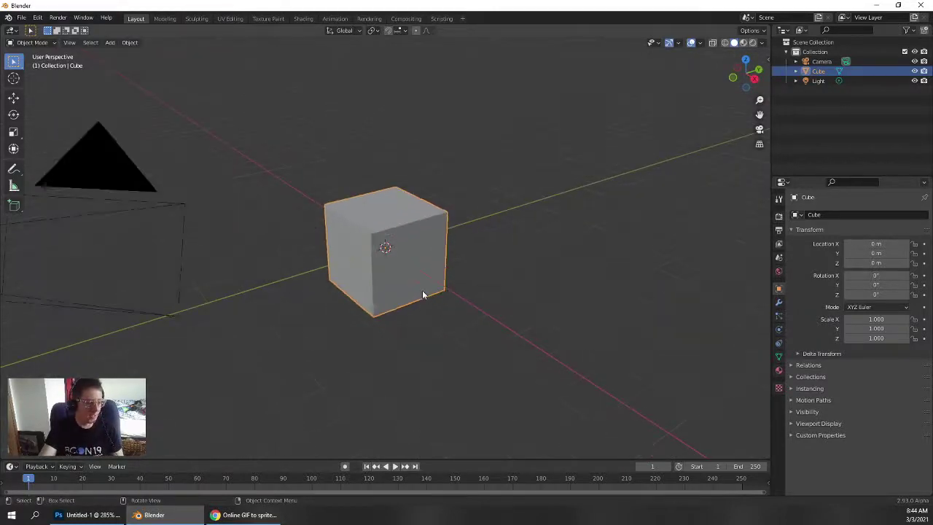
scroll(423, 294, "down", 3)
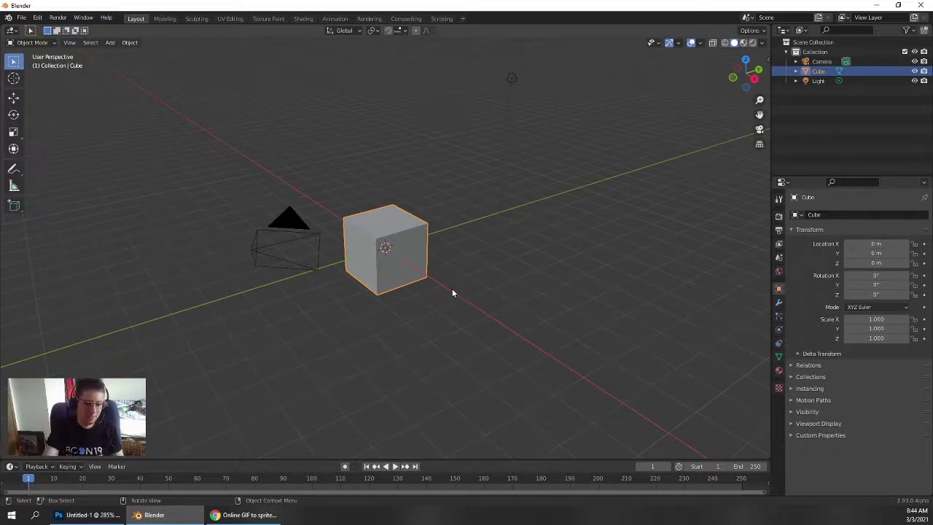
middle_click_drag(451, 290, 412, 308)
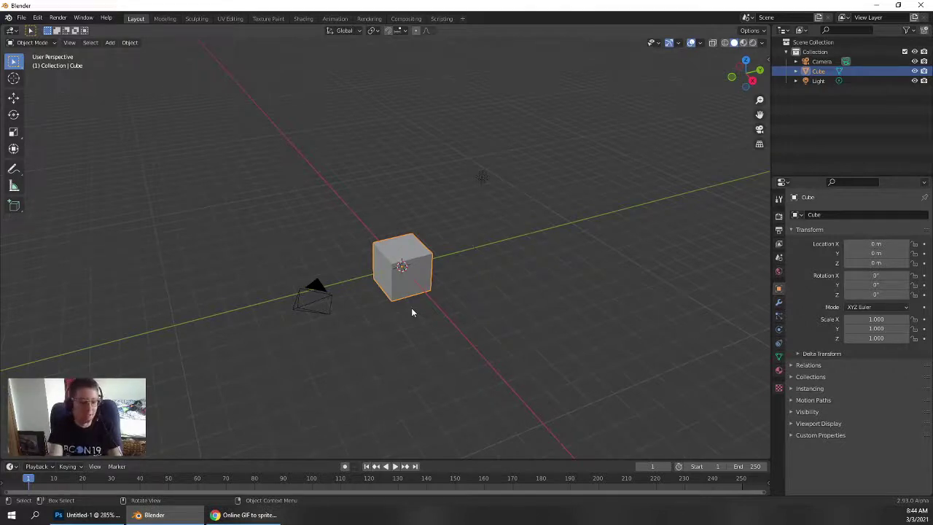
Look through the scene camera and show the cube's transform values in the sidebar
key("KP_0")
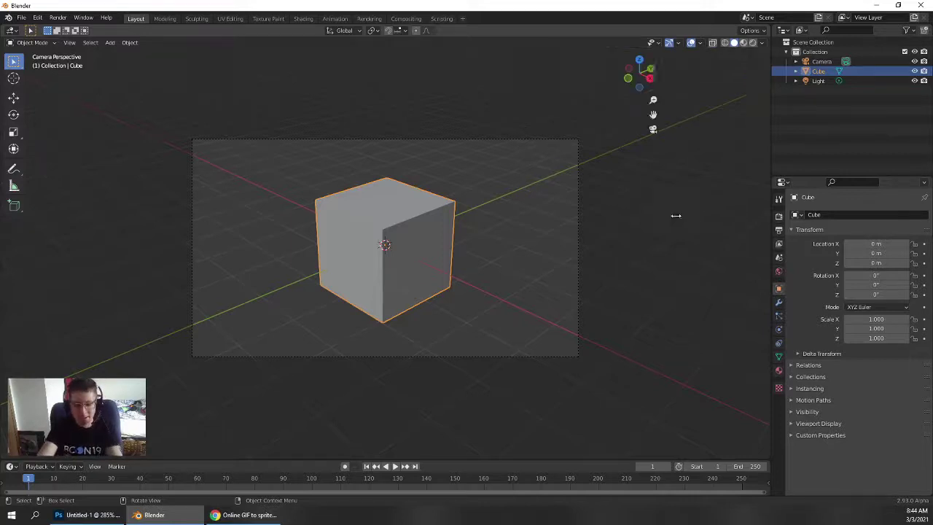
key("n")
key("n")
key("KP_0")
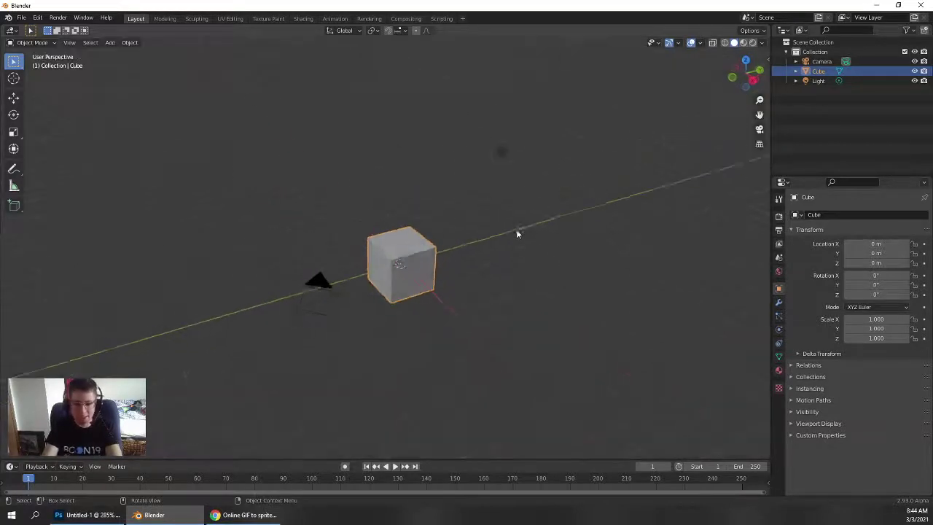
key("KP_0")
key("grave")
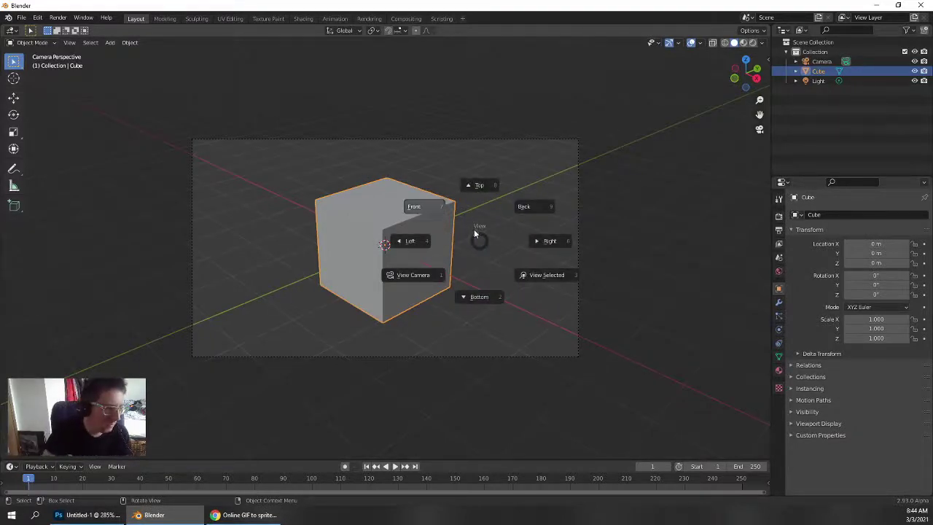
left_click(412, 275)
key("grave")
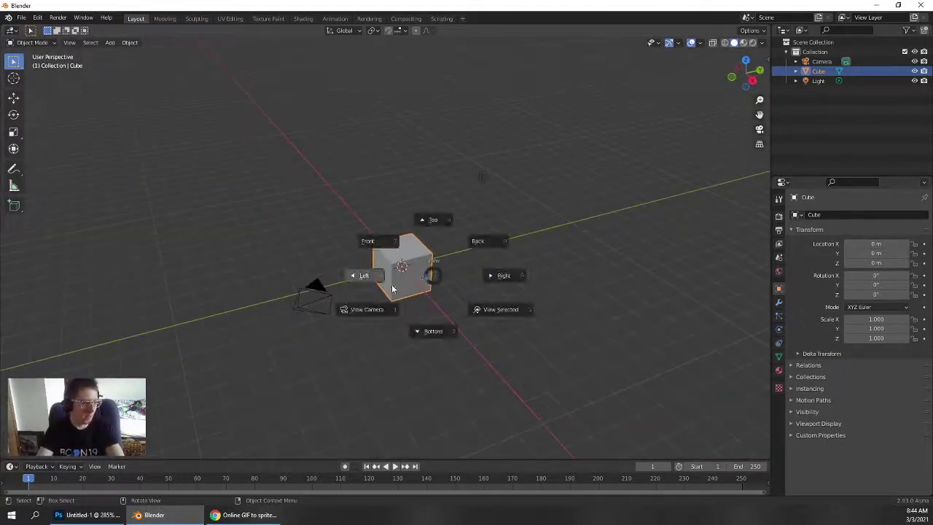
left_click(378, 311)
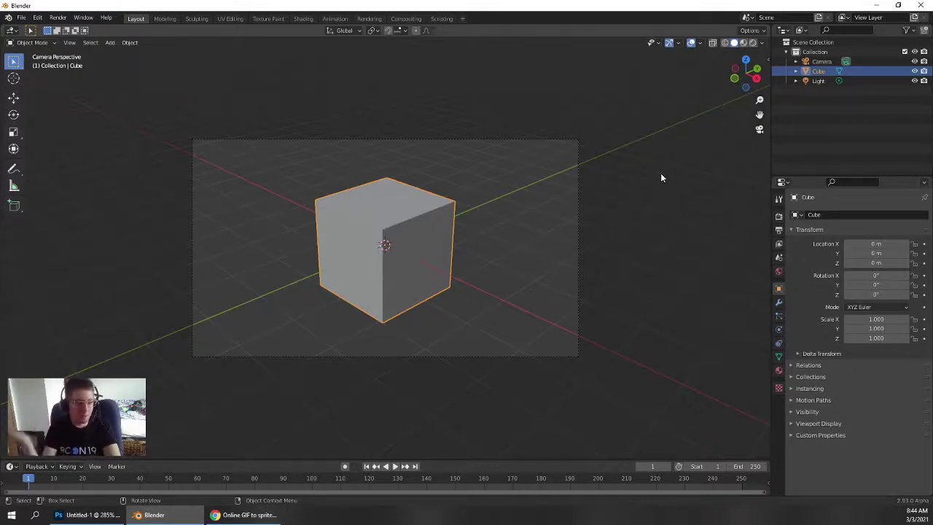
key("n")
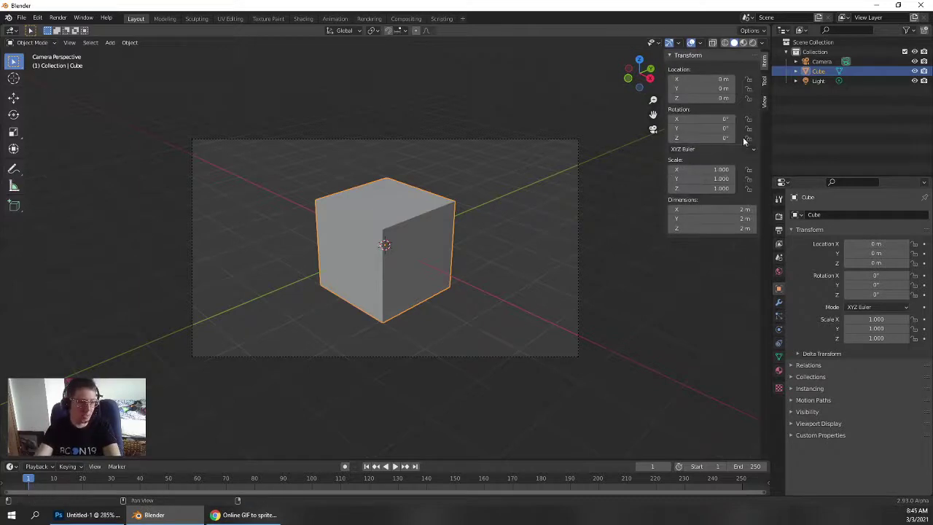
Deselect the cube and enable View Lock > Camera to View in the sidebar
key("alt+a")
left_click(763, 102)
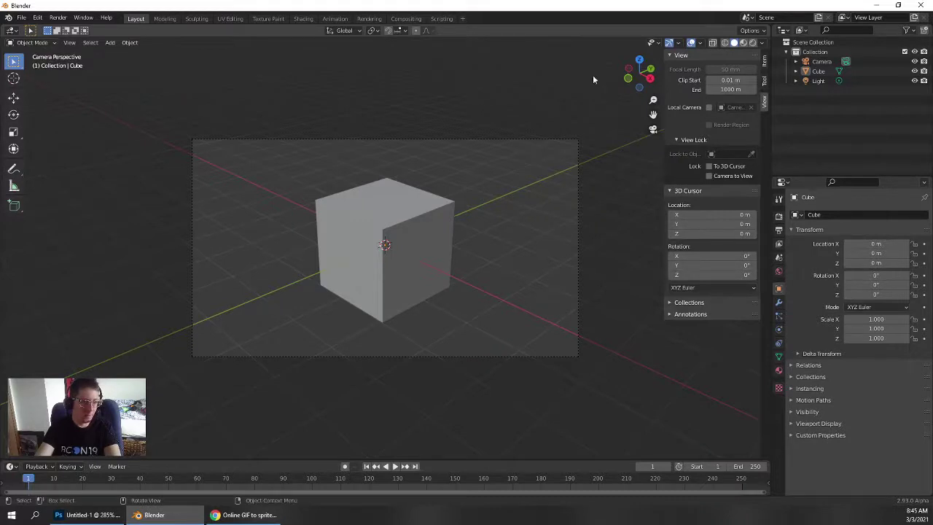
left_click(71, 42)
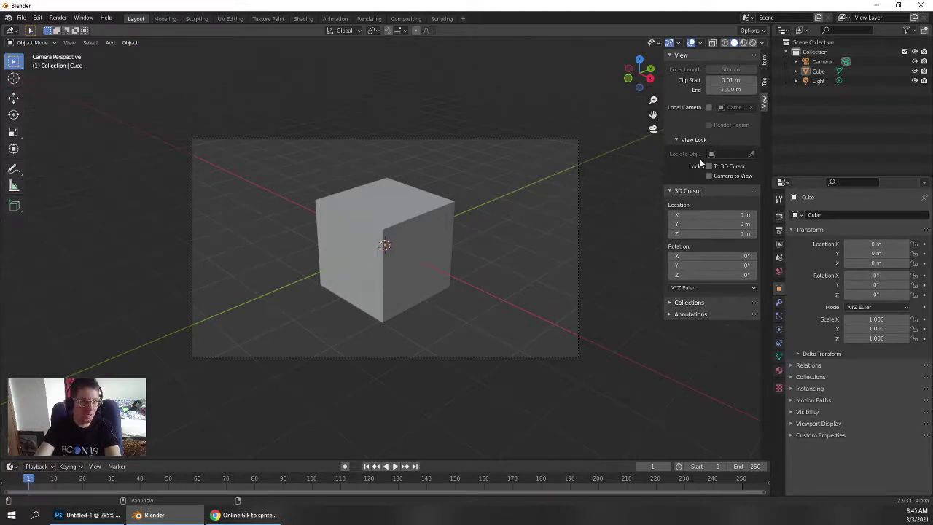
left_click(708, 177)
Dolly the locked camera back until the cube sits small in frame, then select the cube
scroll(430, 199, "up", 4)
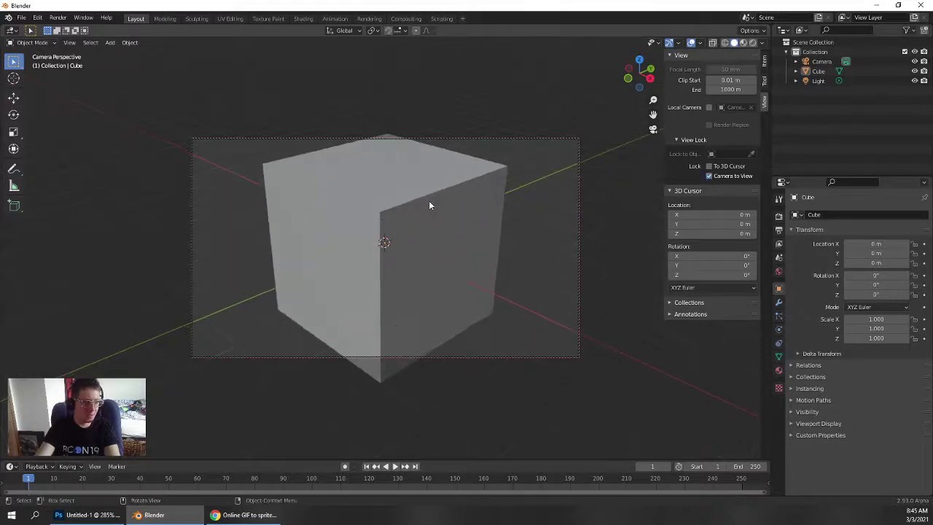
scroll(431, 198, "down", 6)
scroll(434, 191, "down", 3)
scroll(445, 193, "up", 4)
scroll(452, 202, "down", 2)
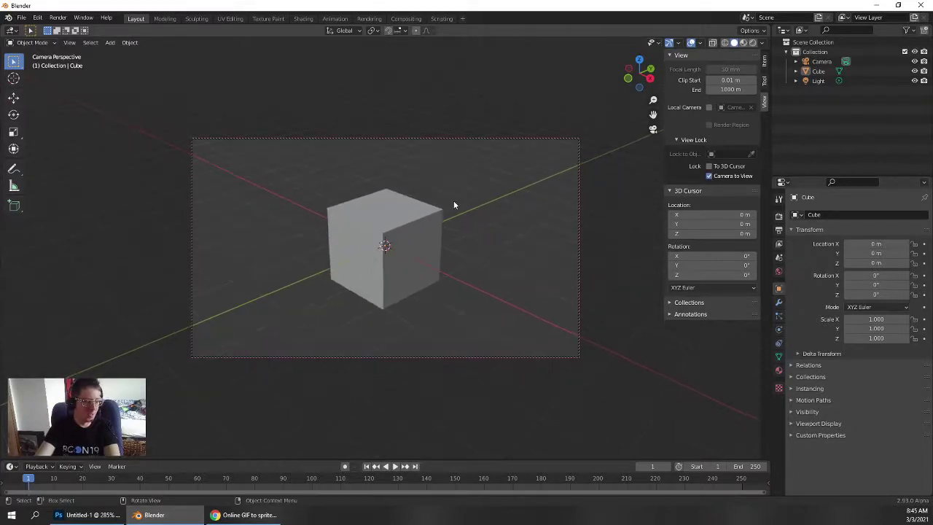
scroll(461, 199, "up", 2)
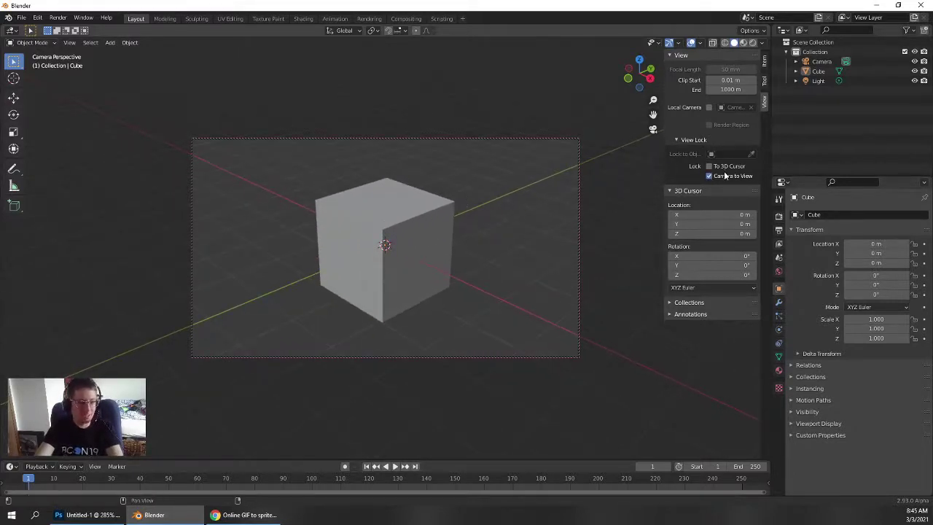
scroll(420, 233, "down", 3)
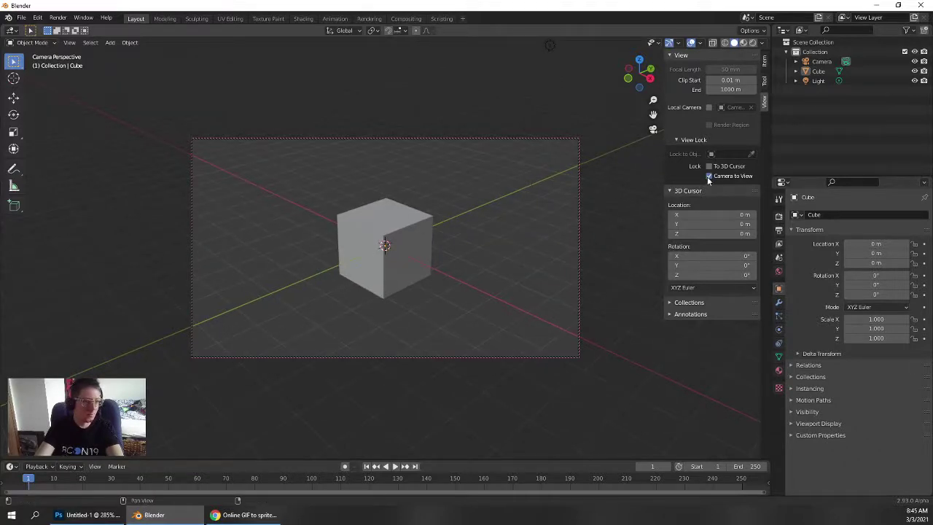
left_click(708, 177)
scroll(436, 220, "down", 5)
scroll(434, 220, "up", 4)
left_click(708, 177)
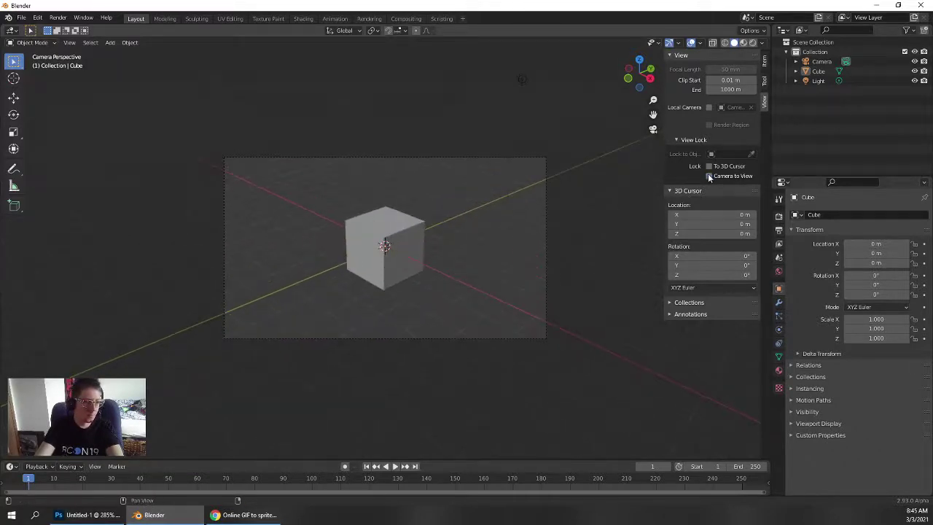
scroll(410, 246, "down", 3)
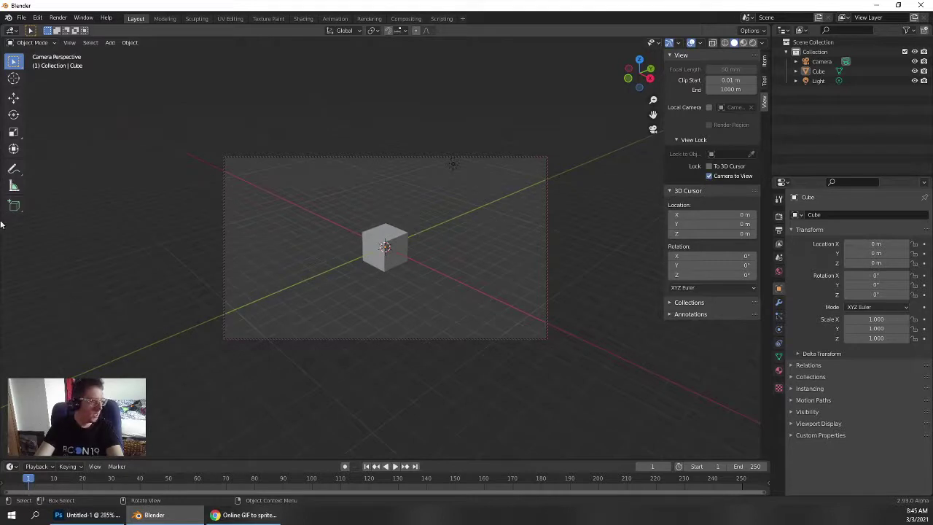
left_click(403, 246)
Move the locked camera so the cube sits lower right and box-select the cube
middle_click_drag(400, 244, 342, 267)
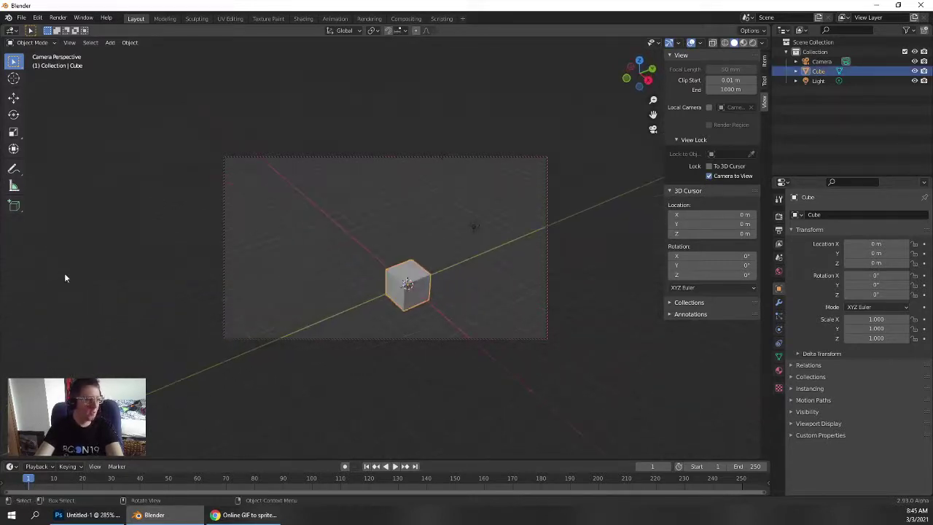
left_click(12, 209)
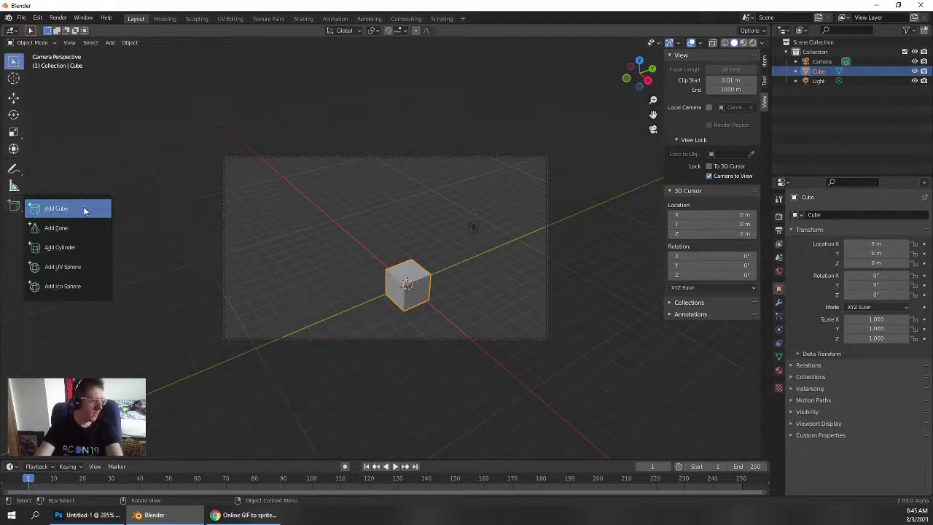
left_click(36, 213)
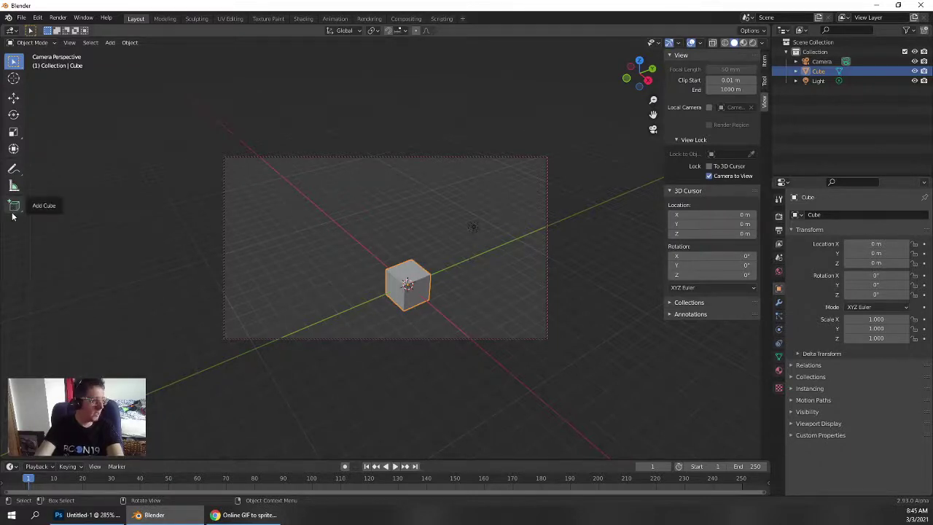
left_click_drag(13, 207, 14, 208)
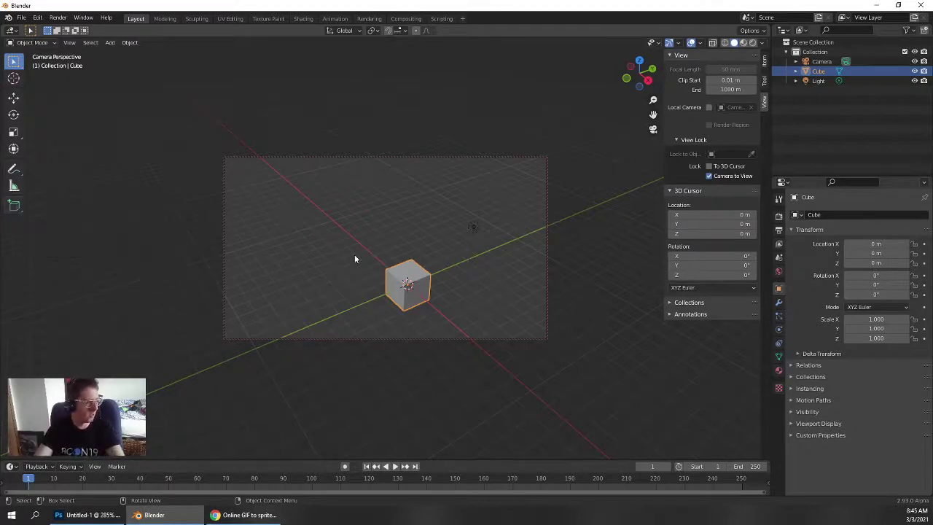
left_click_drag(388, 304, 329, 287)
Draw a flat slab box beside the cube with Add Cube, creating Cube.001
left_click(13, 205)
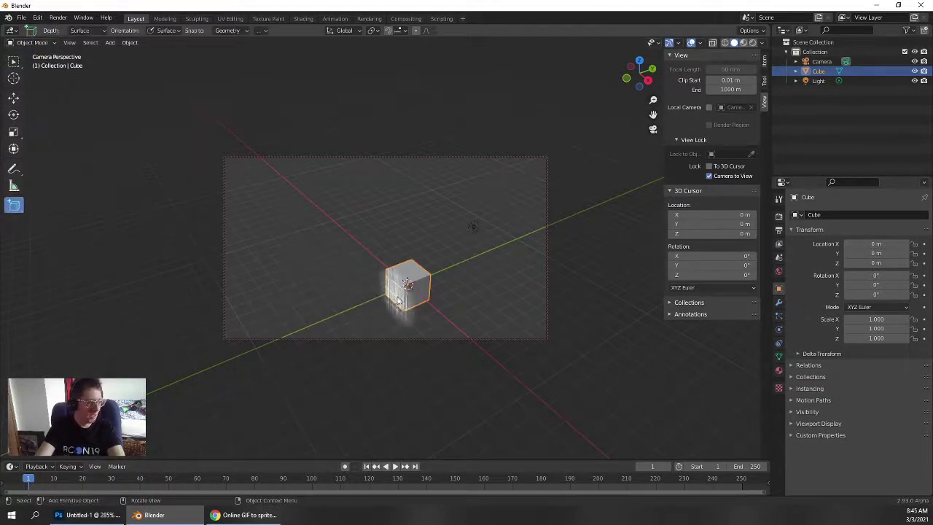
mouse_move(399, 290)
left_mouse_down()
mouse_move(413, 314)
mouse_move(450, 327)
mouse_move(450, 344)
mouse_move(406, 354)
left_mouse_up()
left_click(408, 335)
middle_click_drag(408, 335, 437, 241)
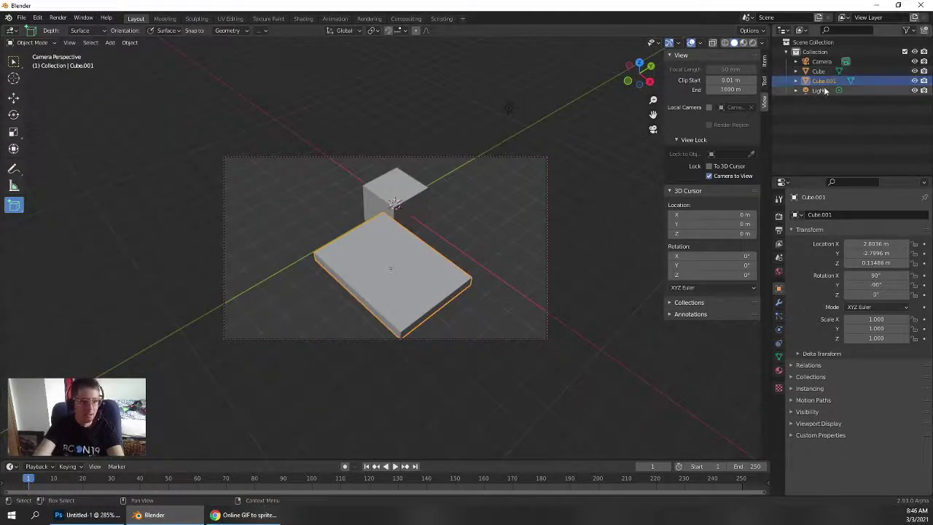
Return to Select Box and select both the original cube and the slab
left_click(14, 64)
left_click(406, 208)
left_click(395, 268, "shift")
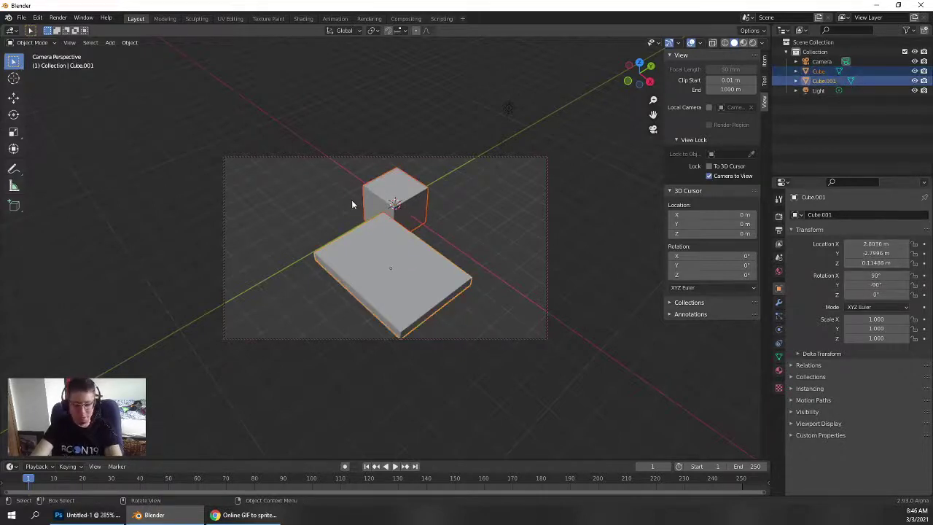
Move Cube and Cube.001 into a new collection named 'ship' and make it active
key("m")
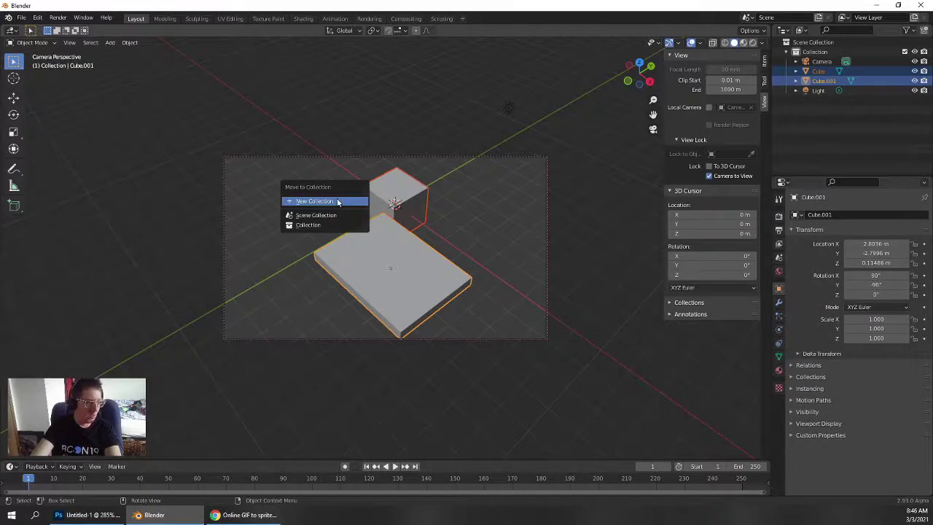
left_click(338, 200)
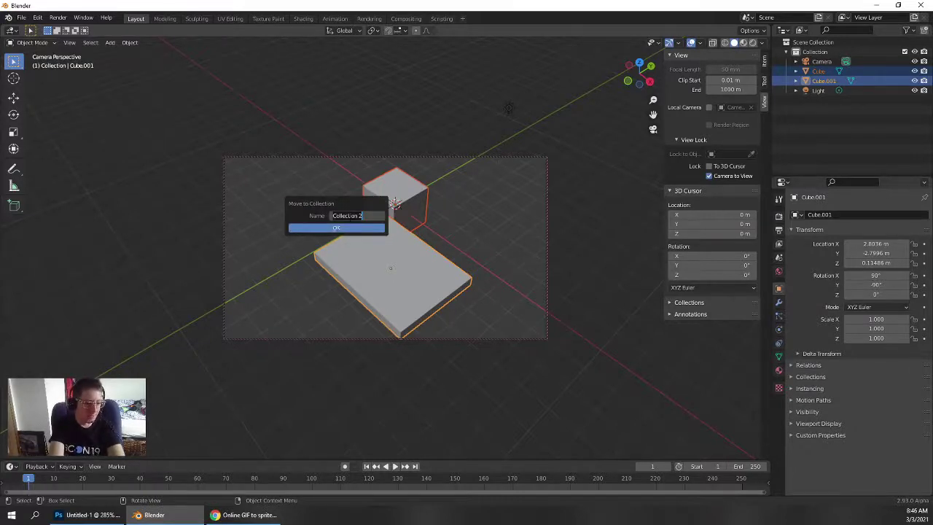
type("ship")
key("Return")
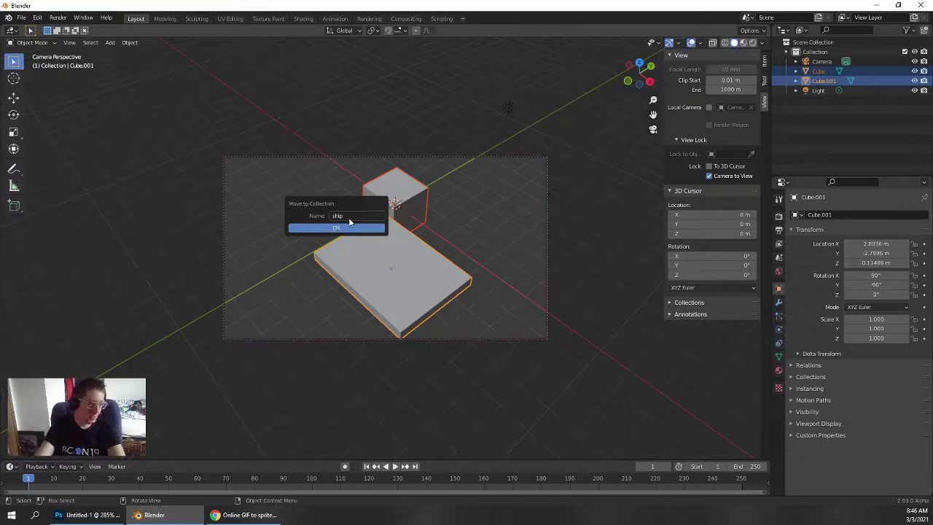
left_click(351, 227)
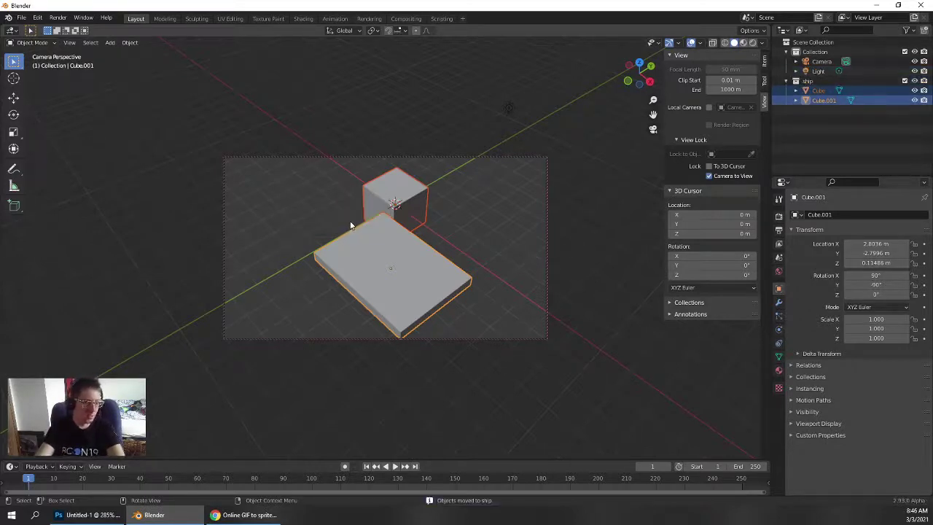
left_click(828, 129)
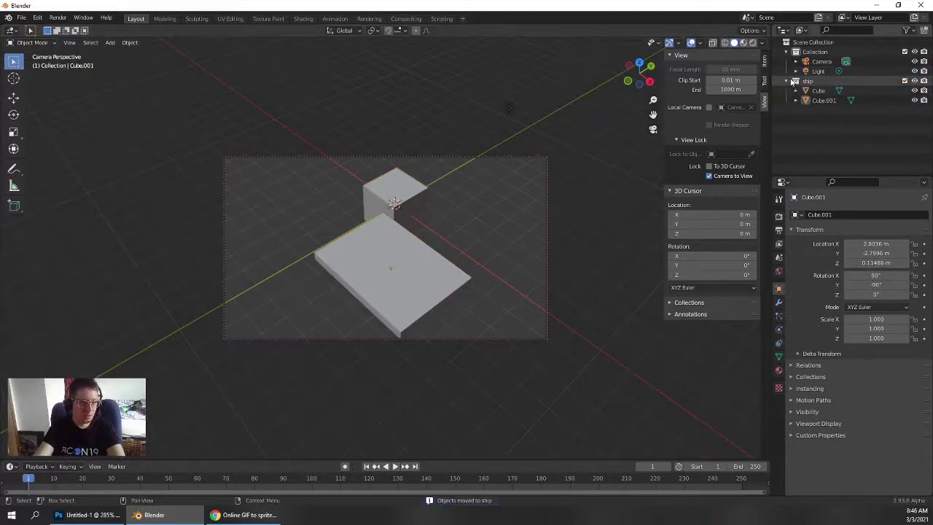
left_click(803, 80)
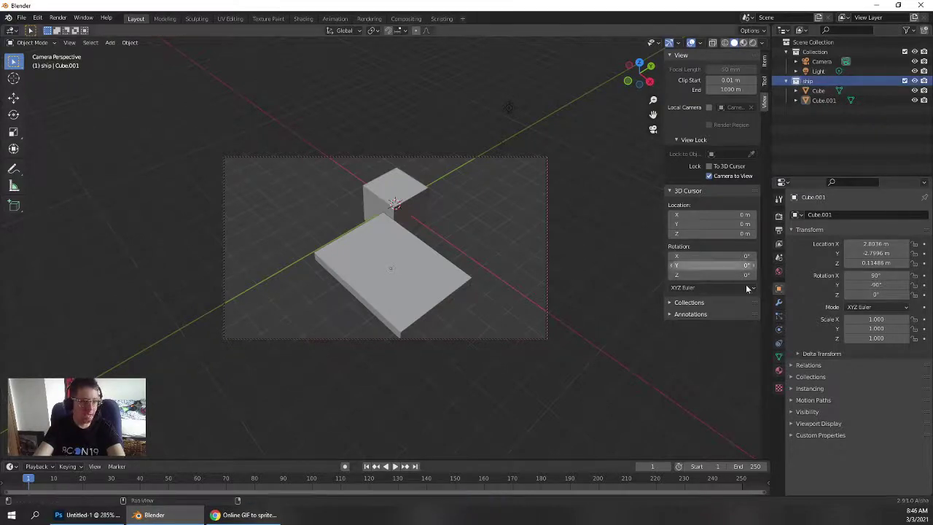
Draw a small box, Cube.002, on top of the cube and return to box selection
left_click(13, 207)
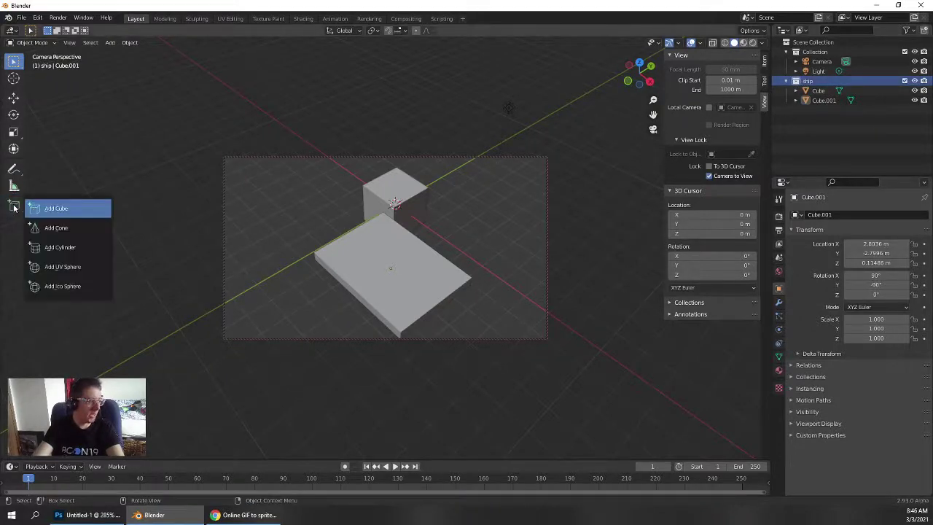
left_click(48, 208)
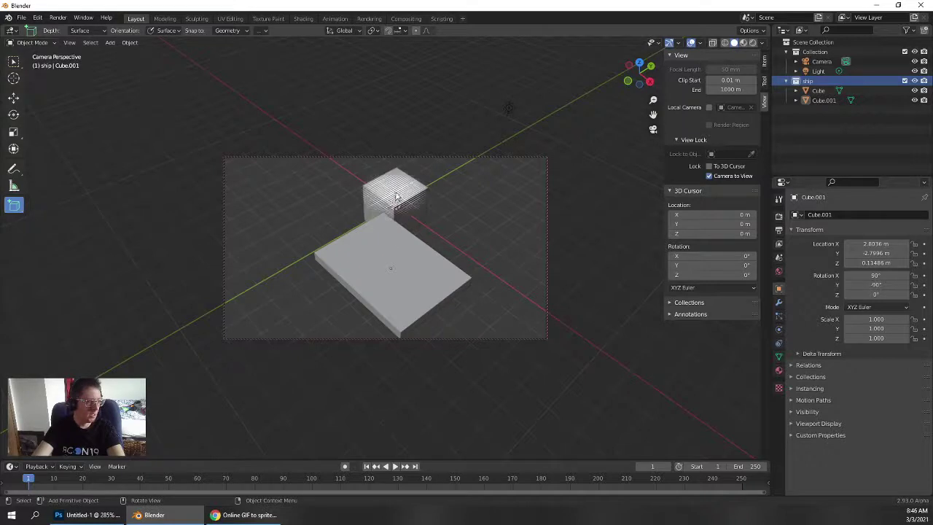
left_click_drag(395, 195, 421, 175)
left_click(410, 169)
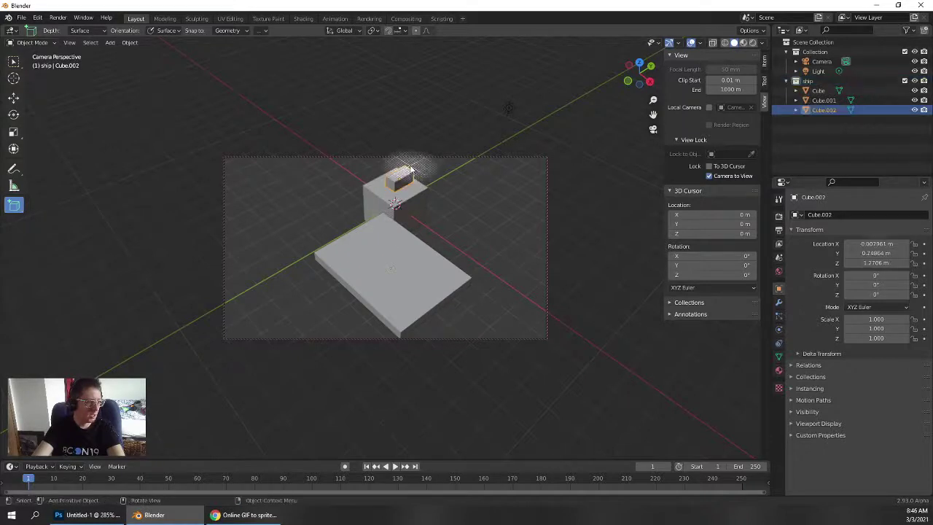
middle_click_drag(396, 202, 396, 194)
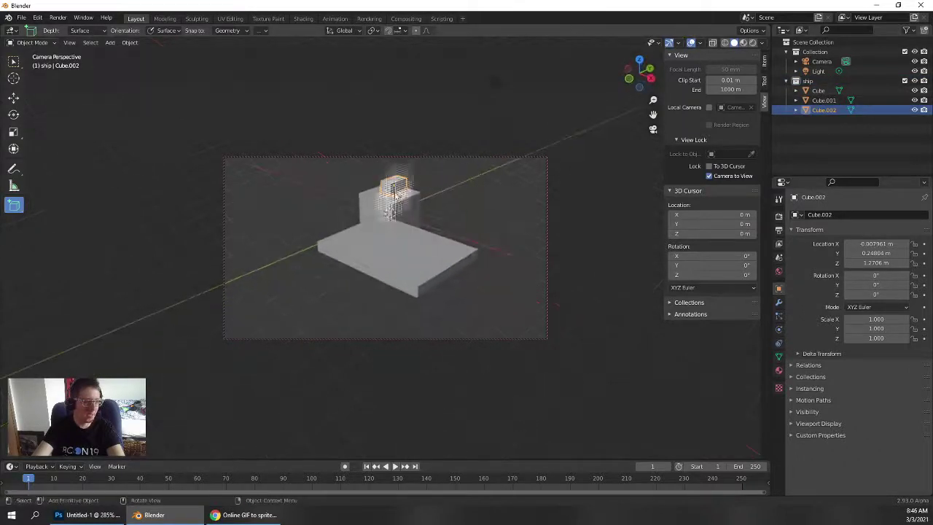
key("w")
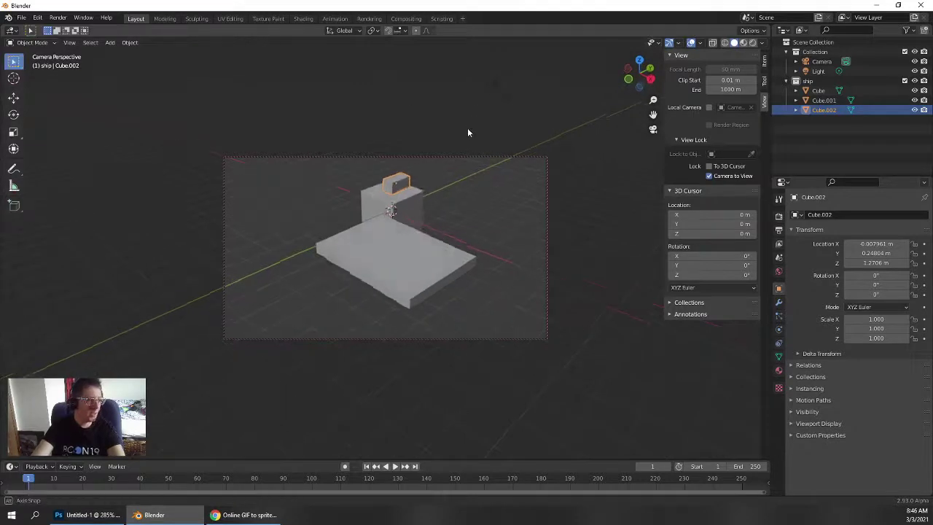
middle_click_drag(467, 132, 352, 211)
left_click(445, 127)
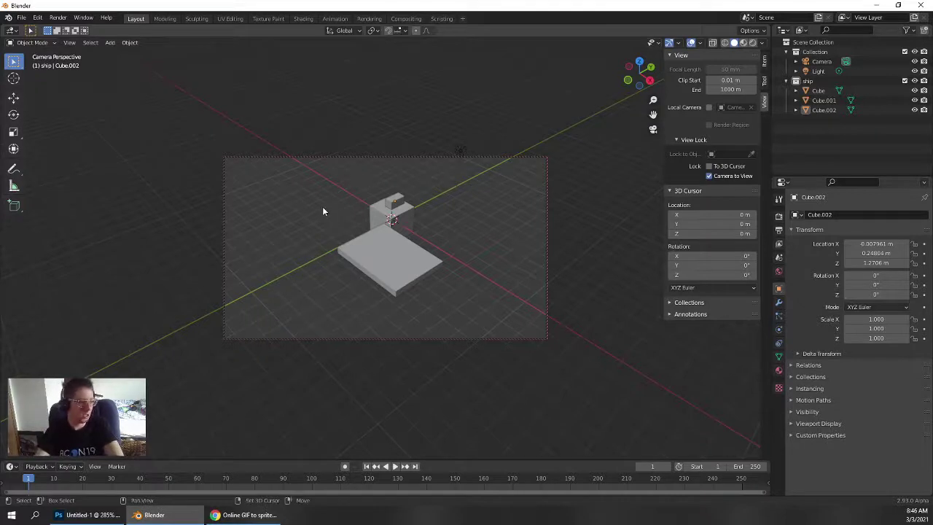
Add an instance of the ship collection and move it into Collection
key("shift+a")
mouse_move(322, 209)
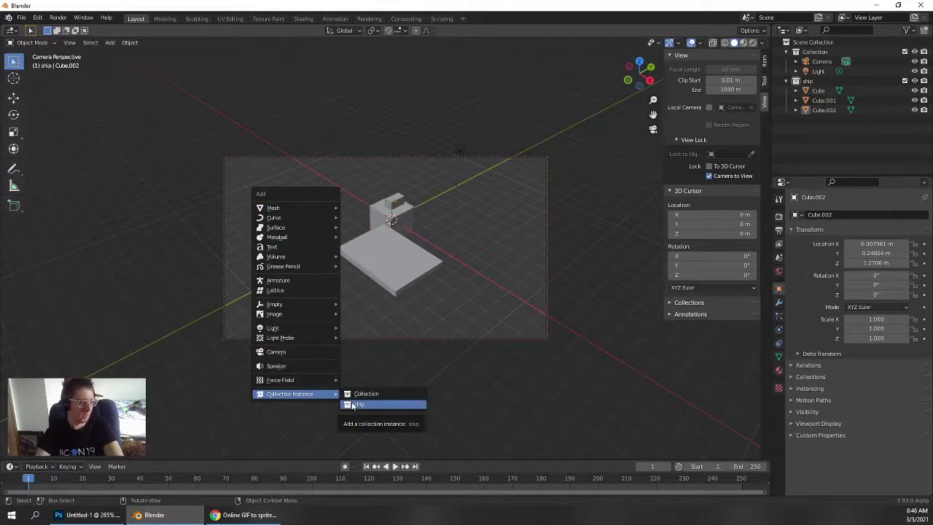
left_click(353, 404)
left_click_drag(798, 119, 815, 66)
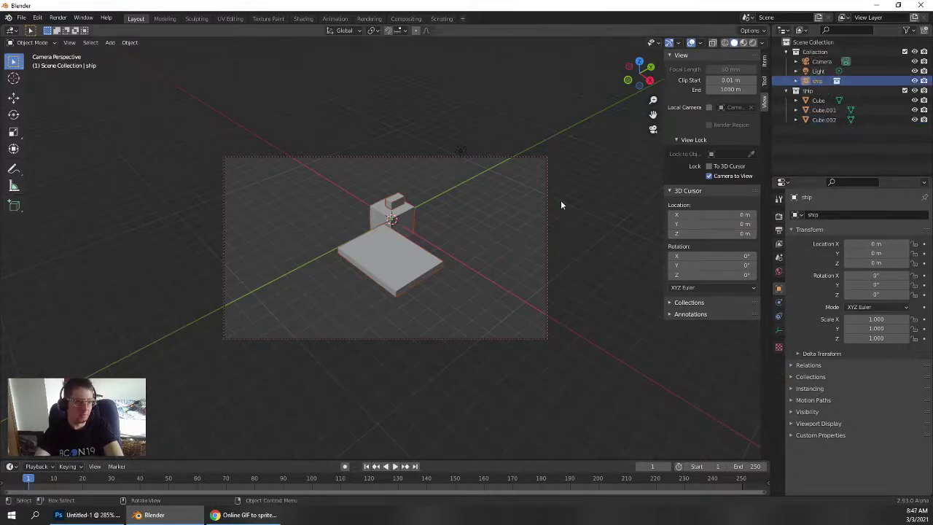
middle_click_drag(561, 199, 437, 241)
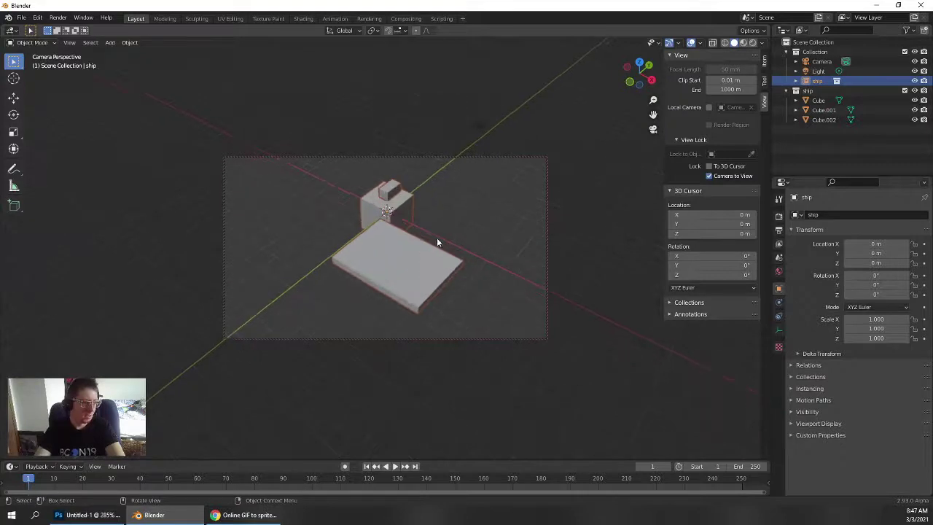
middle_click_drag(548, 217, 502, 159)
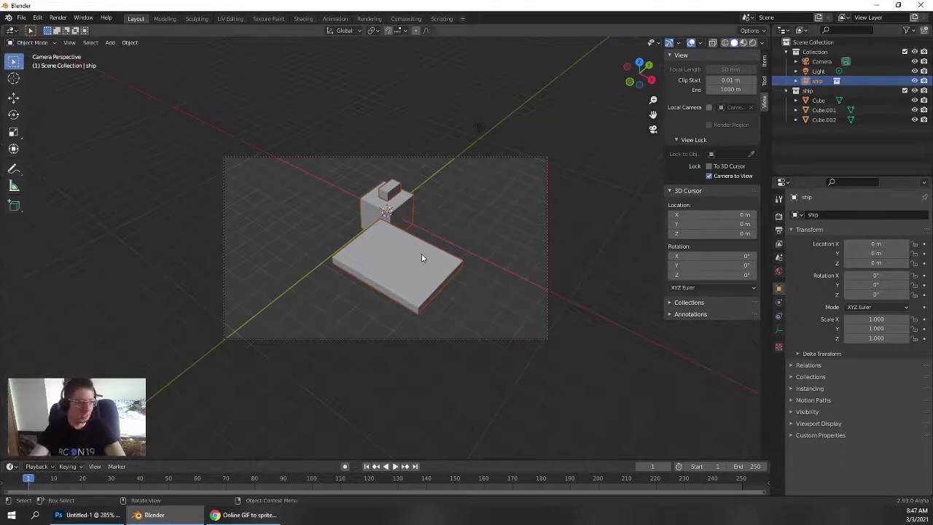
Mirror the ship instance along X with a scale of -1
key("s")
key("x")
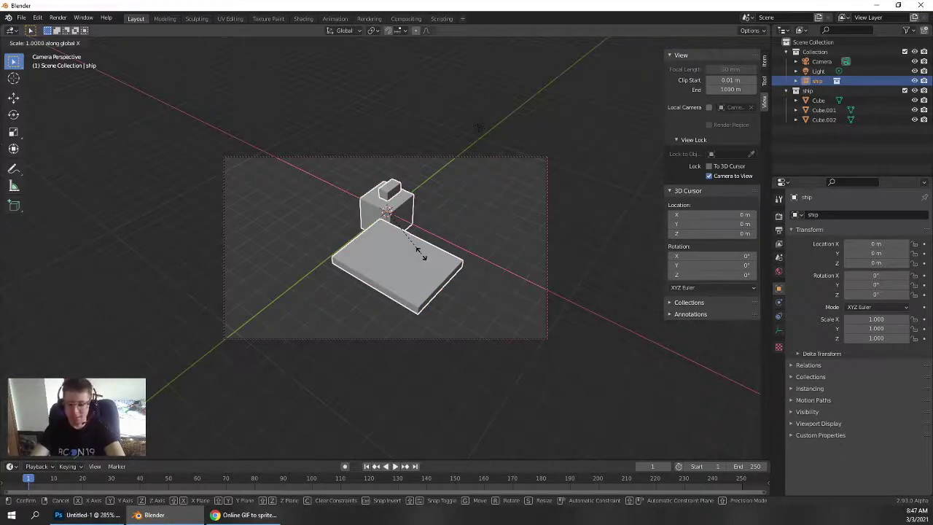
type("-1")
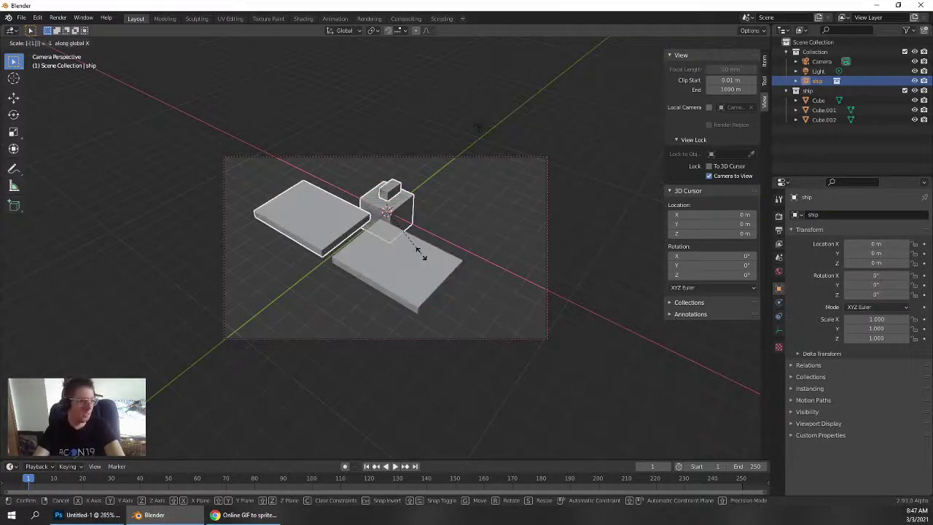
key("Return")
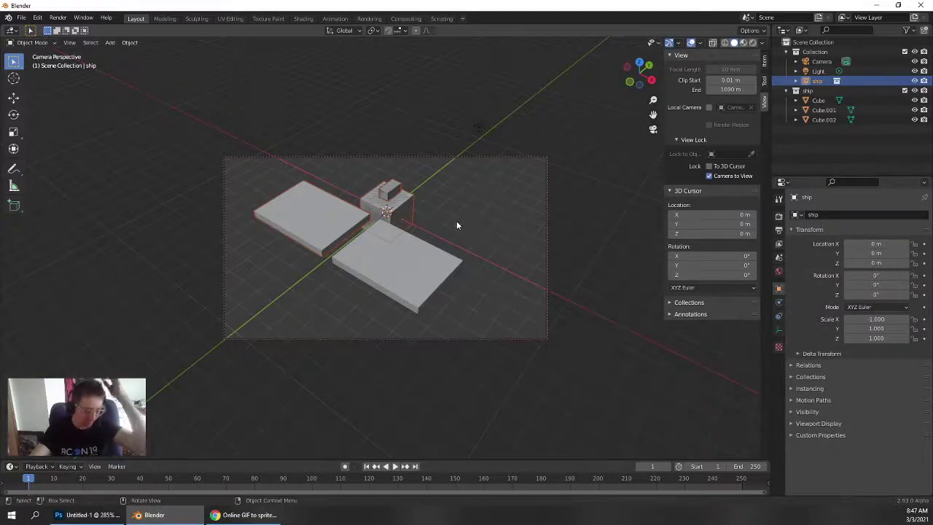
middle_click_drag(402, 232, 413, 256)
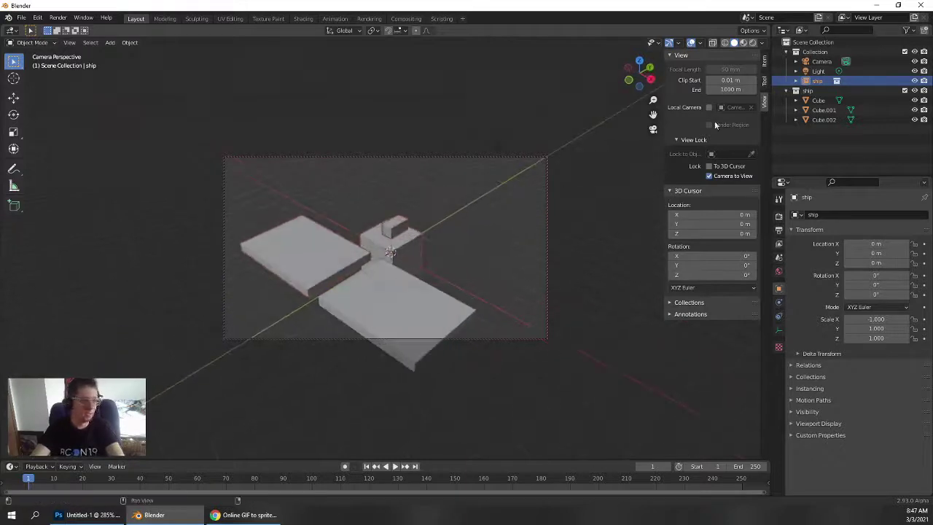
Check the instance's transform, make the ship collection active and select the Cube.001 slab
left_click(763, 63)
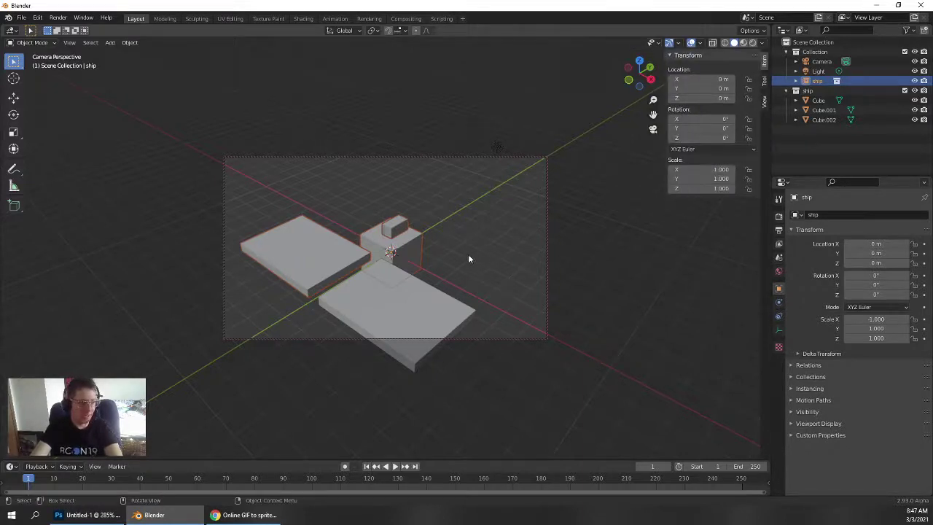
left_click(807, 90)
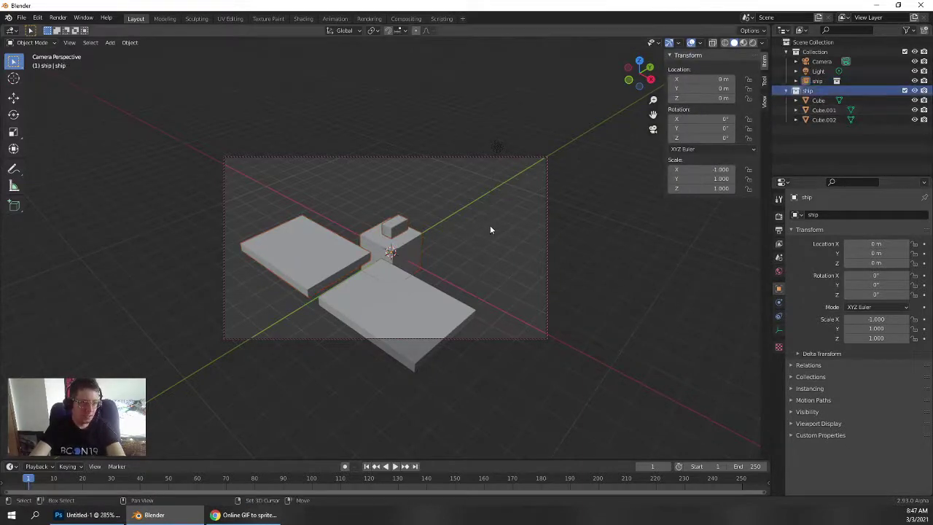
middle_click_drag(496, 199, 500, 231)
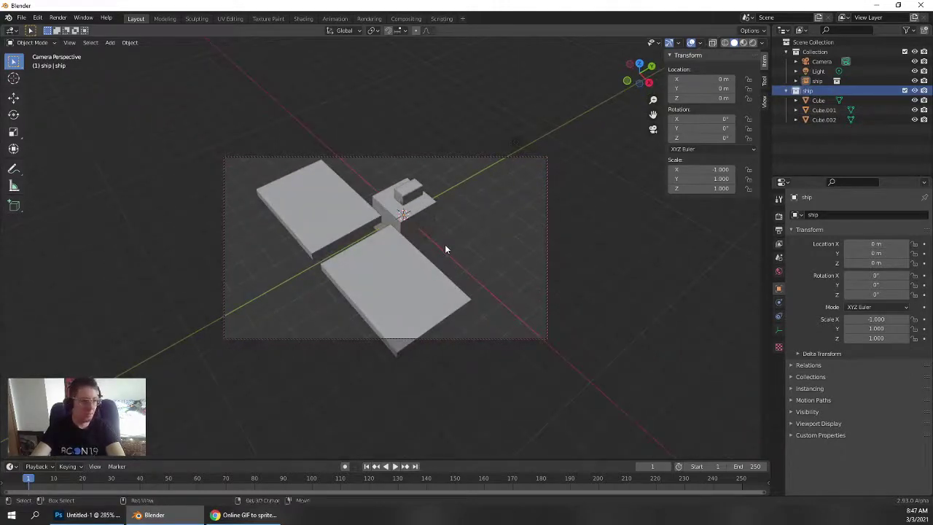
middle_click_drag(445, 248, 507, 217)
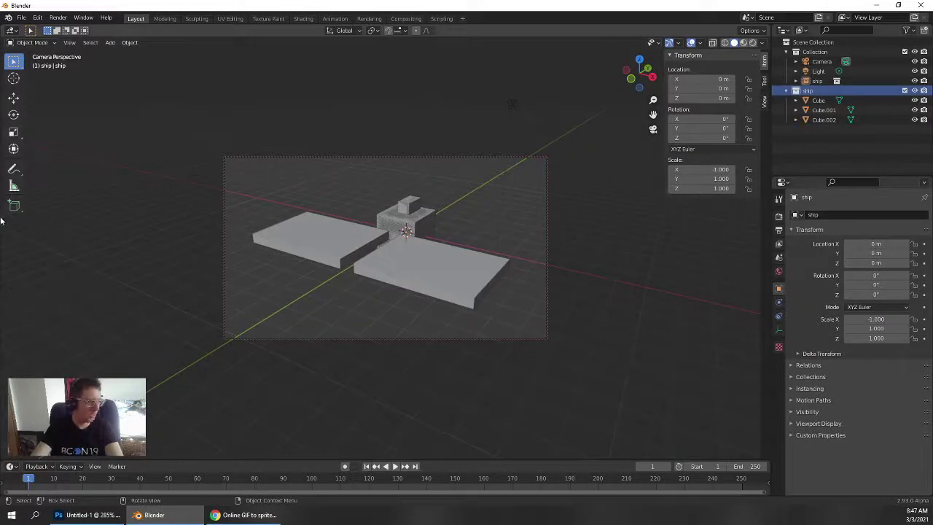
left_click(830, 110)
Delete the Cube.001 and Cube.002 slabs
left_click(826, 120, "ctrl")
key("x")
left_click(357, 198)
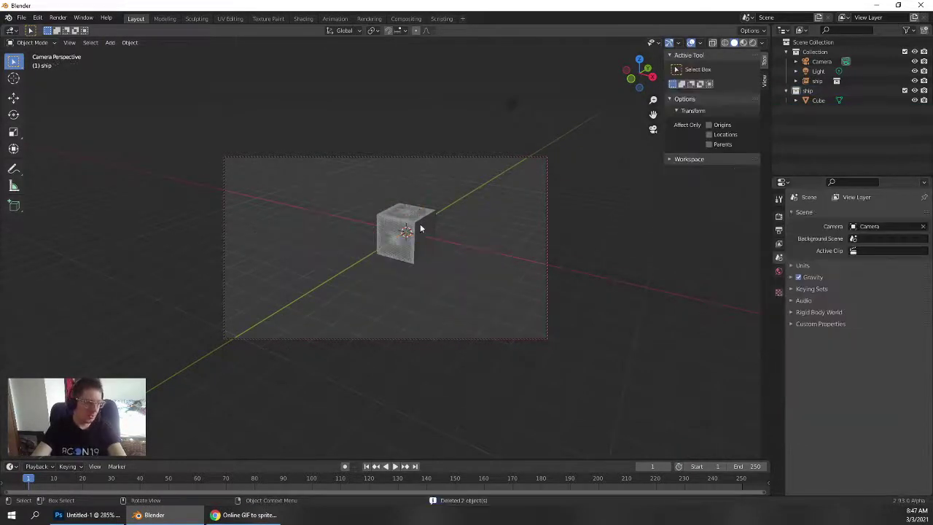
Draw a long box from the cube and slide it along the X axis
left_click(12, 207)
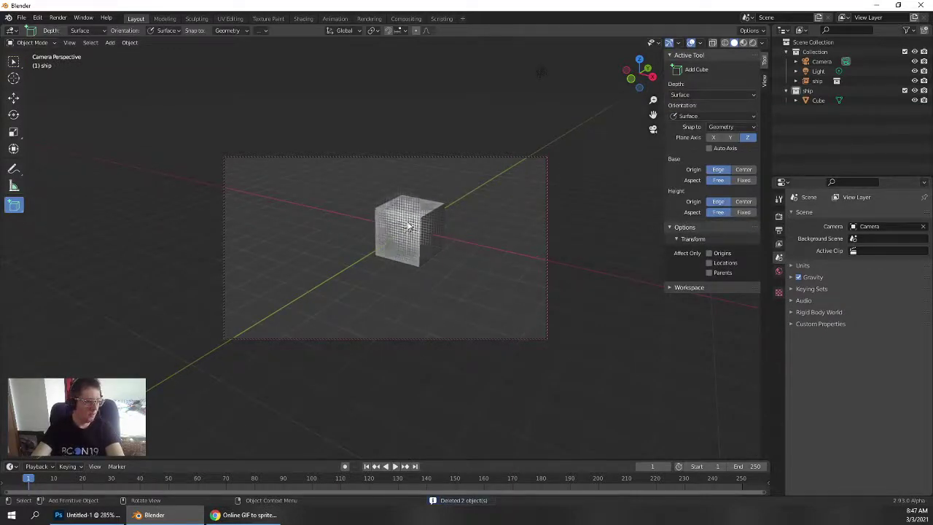
left_click_drag(402, 225, 423, 246)
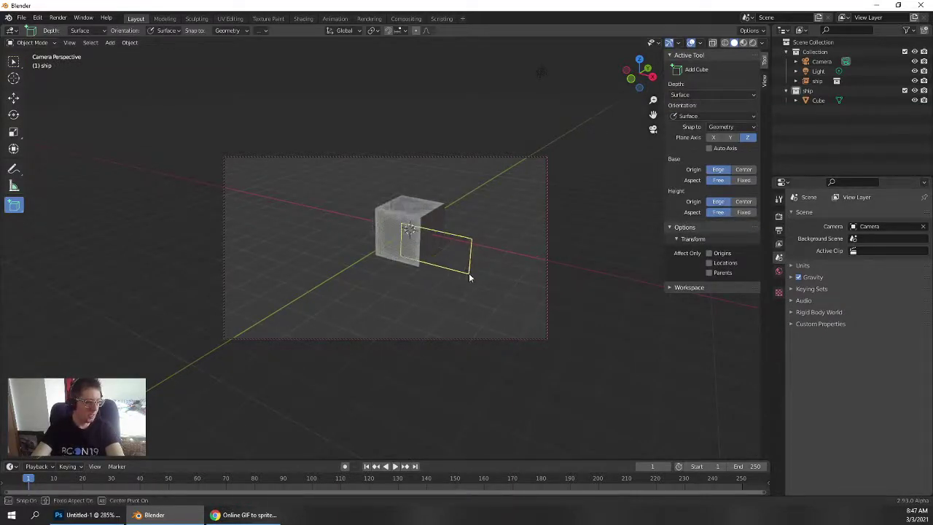
left_click_drag(406, 329, 292, 372)
left_click(292, 368)
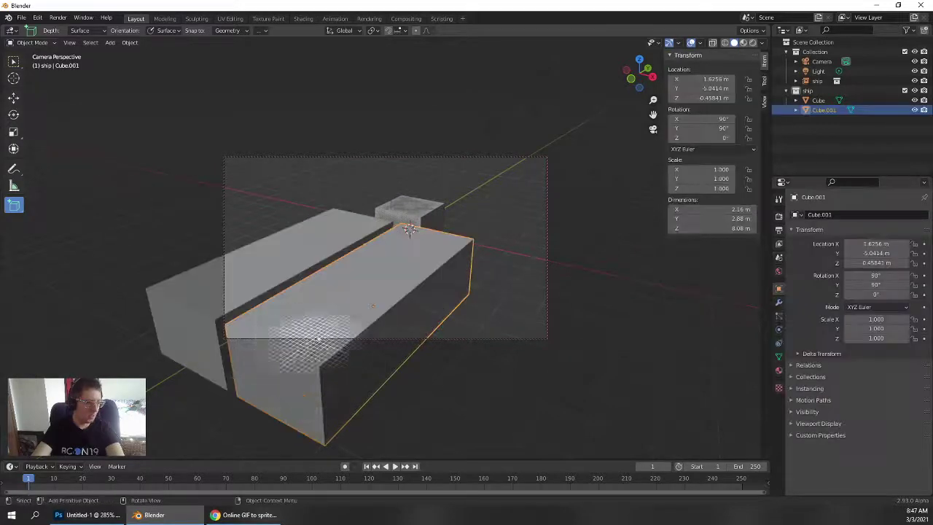
middle_click_drag(292, 368, 394, 263)
key("g")
key("x")
left_click(431, 262)
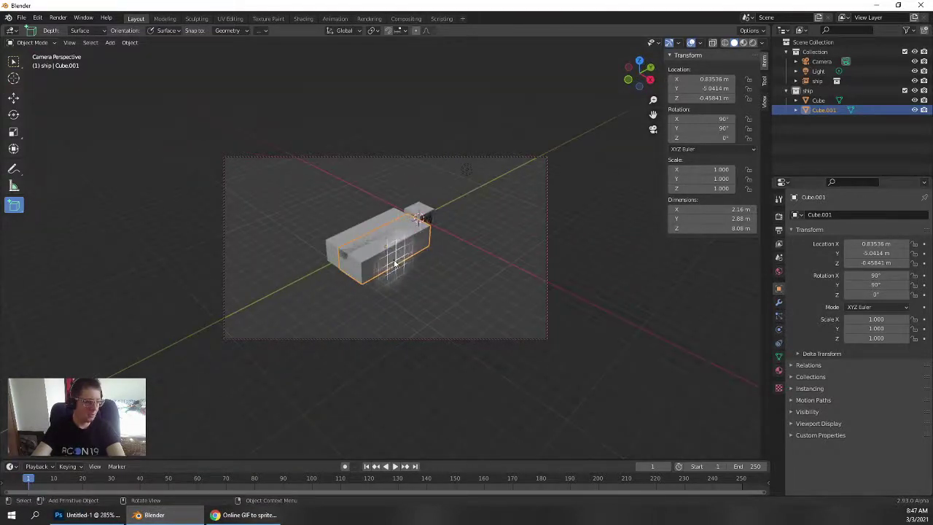
Draw a flat plate, Cube.002, and an upright box, Cube.003
left_click_drag(390, 263, 516, 245)
left_click(498, 265)
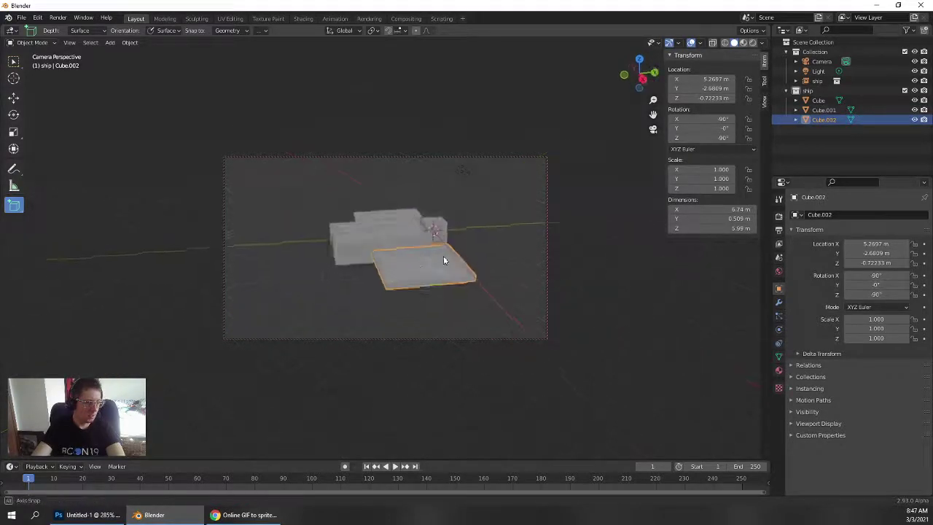
middle_click_drag(443, 255, 376, 220)
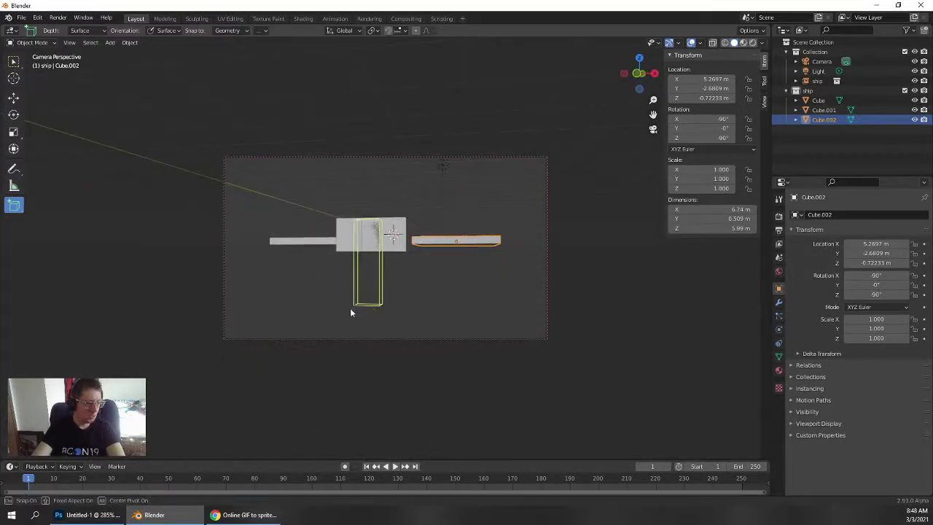
left_click(344, 312)
middle_click_drag(343, 311, 406, 217)
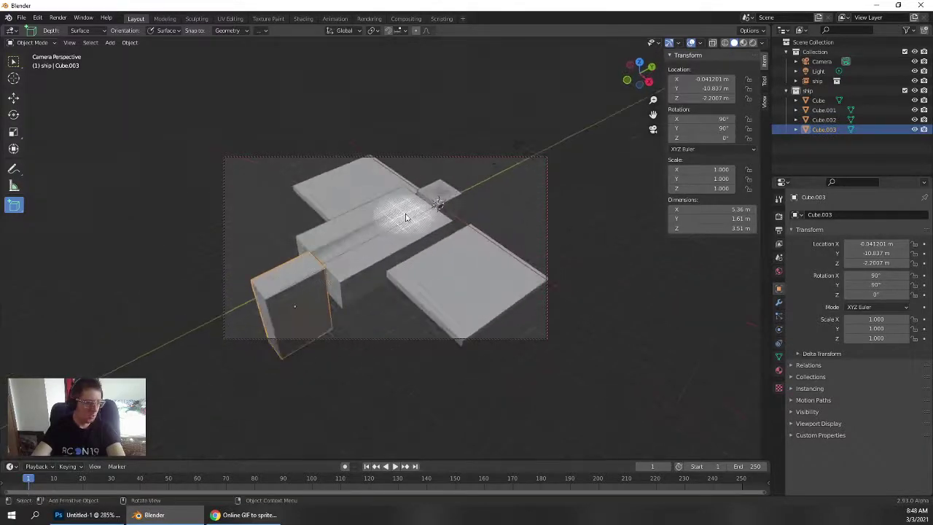
Draw another long box stretched along the hull
left_click_drag(424, 223, 408, 234)
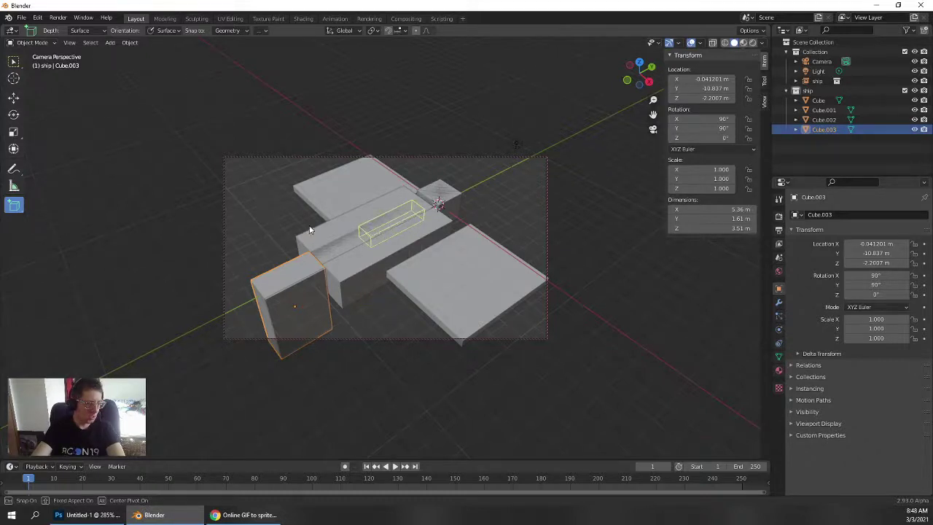
middle_click_drag(309, 230, 415, 241)
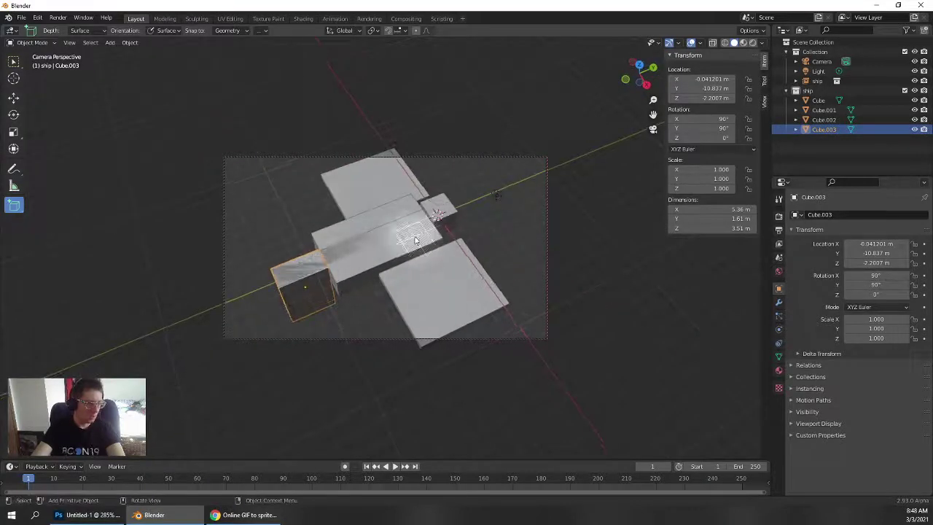
left_click_drag(426, 240, 396, 237)
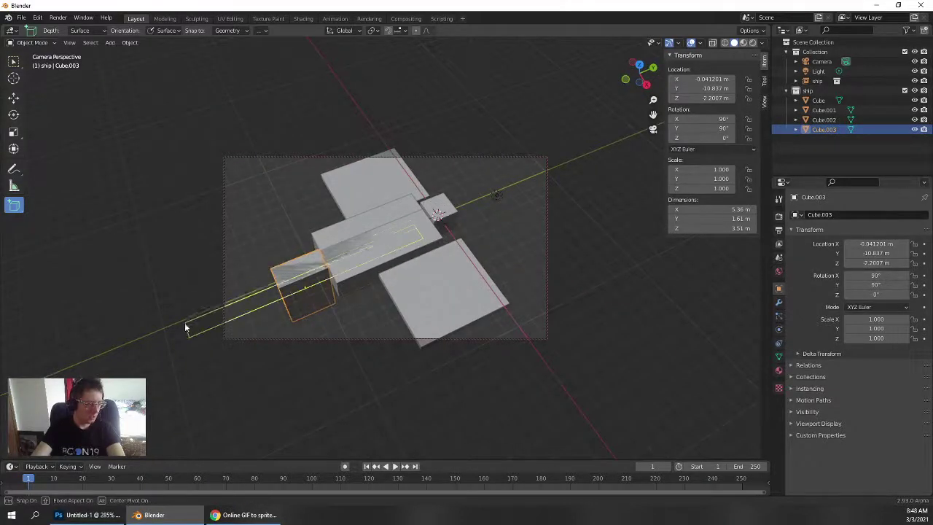
left_click_drag(170, 322, 79, 360)
left_click(79, 359)
middle_click_drag(79, 359, 389, 246)
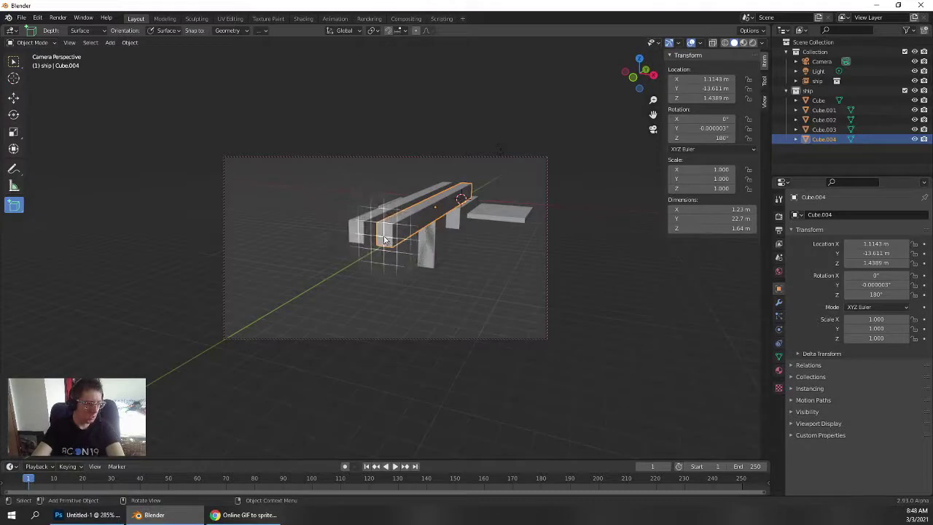
Add a front cube, Cube.005, and shift it sideways along X
left_click_drag(385, 239, 379, 237)
left_click_drag(419, 282, 430, 271)
left_click(392, 267)
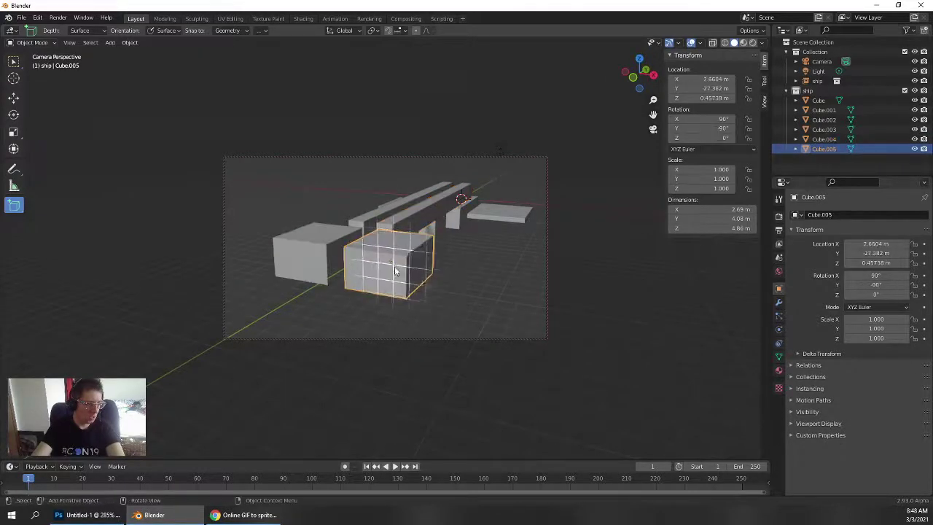
middle_click_drag(394, 266, 395, 299)
key("g")
key("x")
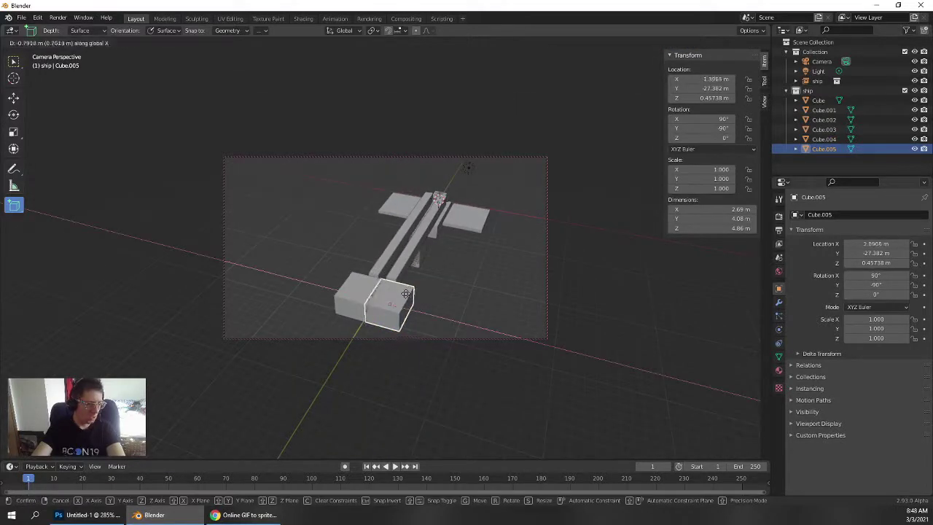
left_click(400, 298)
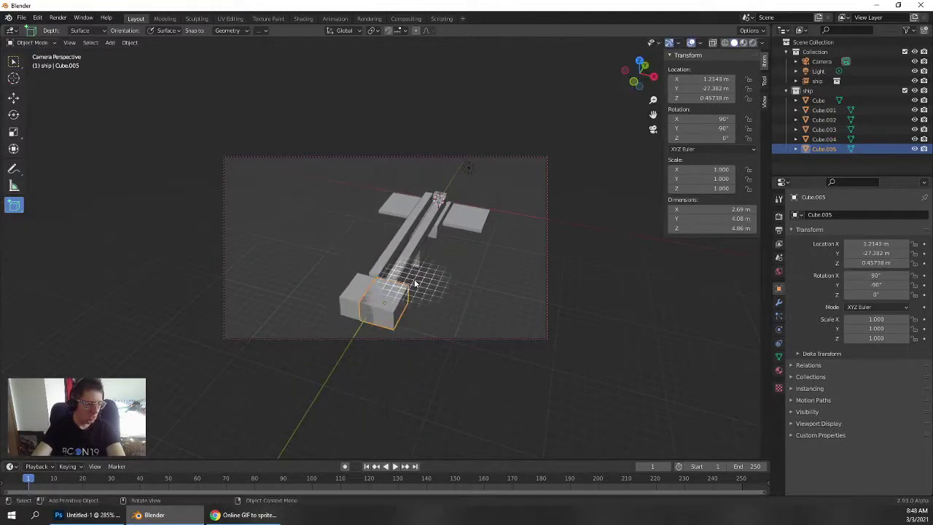
middle_click_drag(414, 284, 437, 277)
Switch to Add Cylinder and begin outlining a cylinder base at the ship's front
left_click_drag(18, 206, 37, 249)
middle_click_drag(155, 279, 352, 153)
left_click_drag(365, 168, 373, 186)
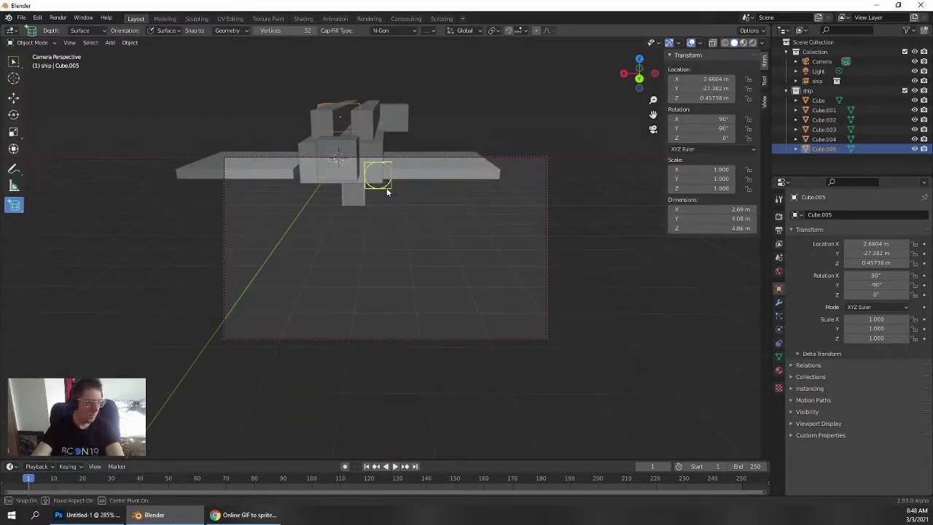
Finish the first engine cylinder and draw a second one beside it
left_click(383, 224)
middle_click_drag(383, 224, 333, 212)
left_click_drag(333, 216, 338, 205)
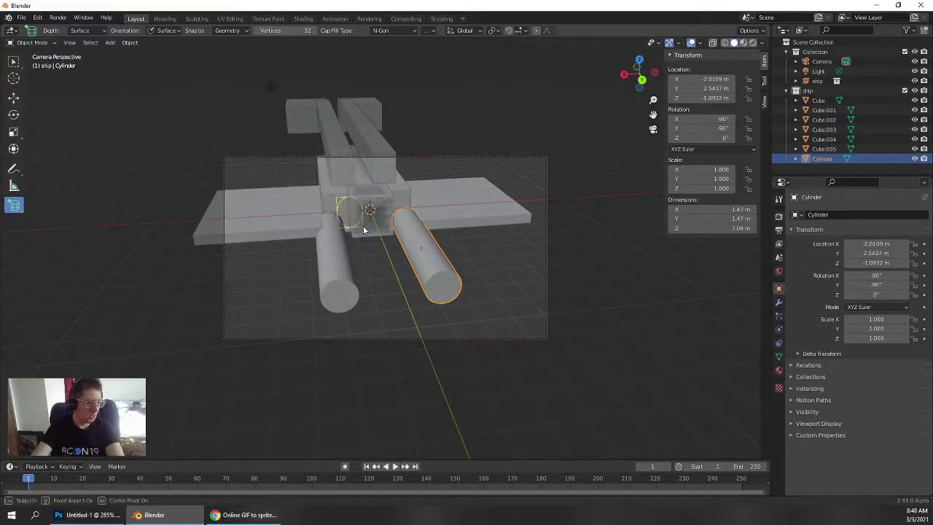
left_click_drag(392, 233, 360, 211)
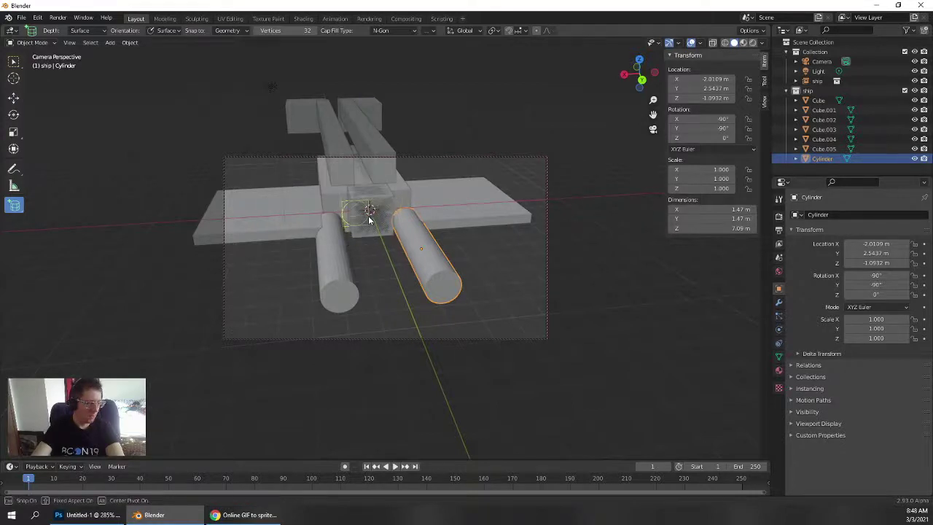
left_click(381, 249)
Draw a large cylinder, Cylinder.002, around the hull
middle_click_drag(379, 252, 350, 218)
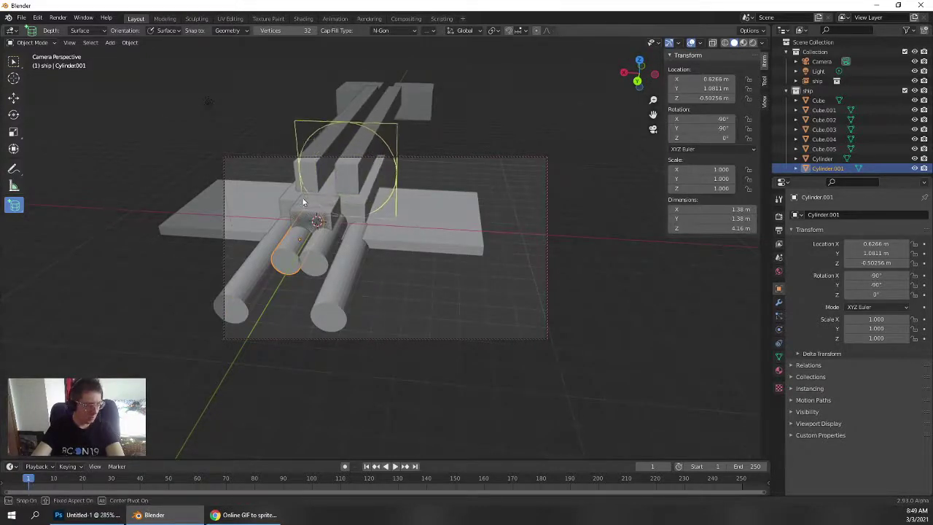
left_click_drag(302, 197, 290, 199)
left_click(249, 277)
middle_click_drag(249, 277, 335, 218)
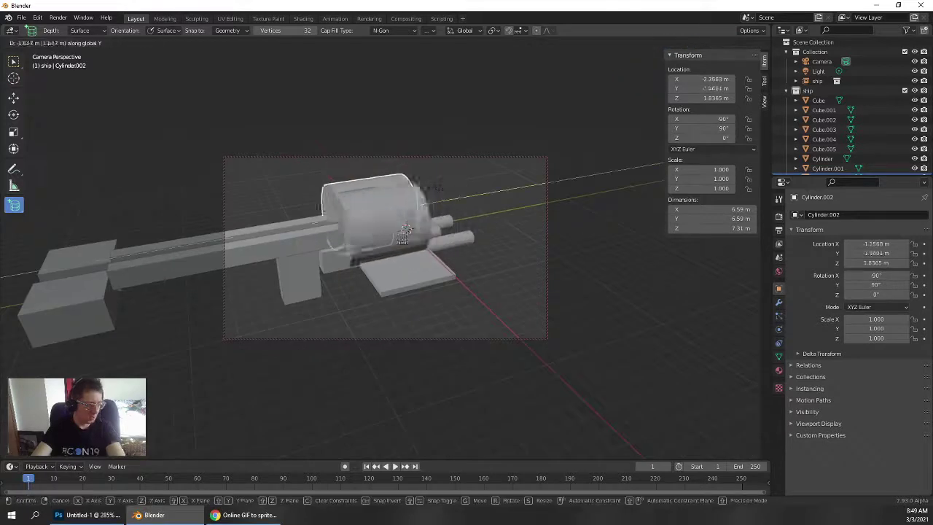
Move Cylinder.002 along Y, scale it to 0.523 and duplicate it
key("g")
key("y")
left_click(218, 243)
middle_click_drag(219, 244, 394, 235)
key("s")
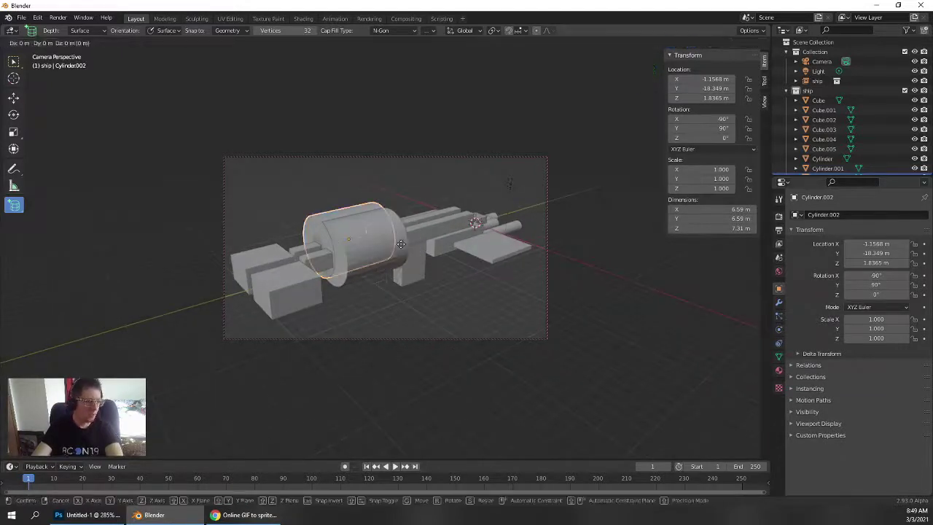
left_click(439, 273)
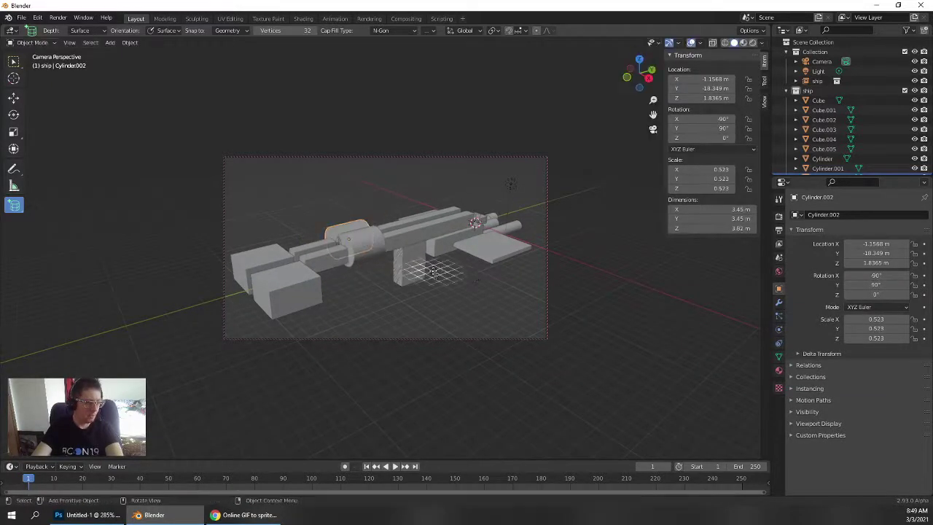
key("shift+d")
Fix the duplicate's X position, then bevel the edges of front cube Cube.005
key("x")
left_click(424, 269)
middle_click_drag(424, 268, 401, 258)
left_click(318, 299)
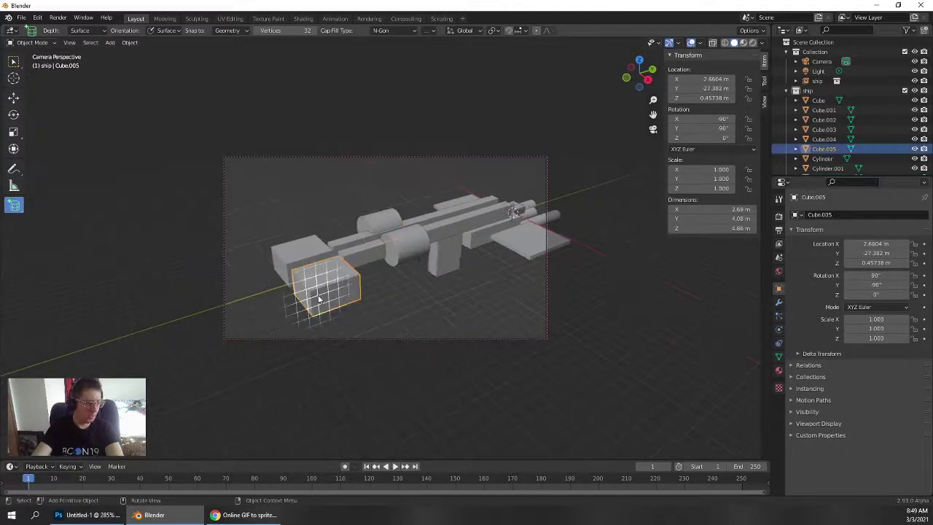
middle_click_drag(318, 298, 327, 291)
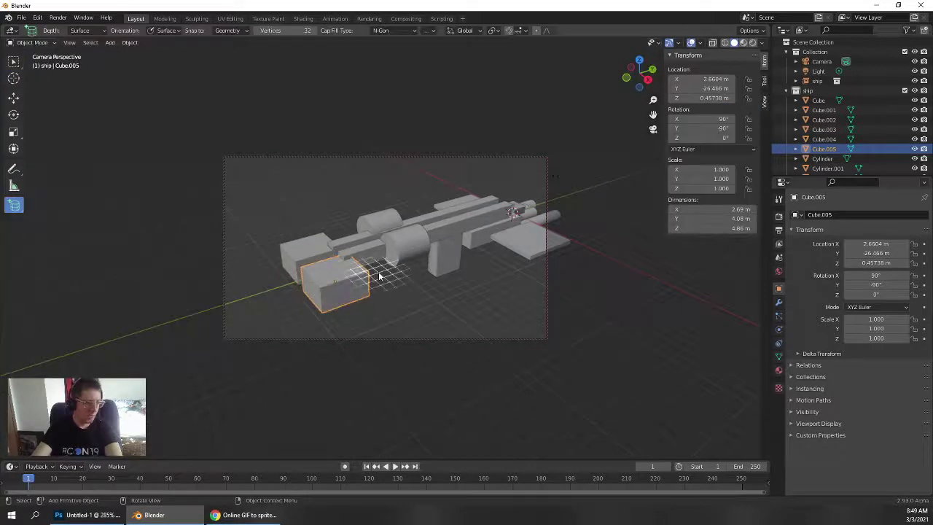
key("Tab")
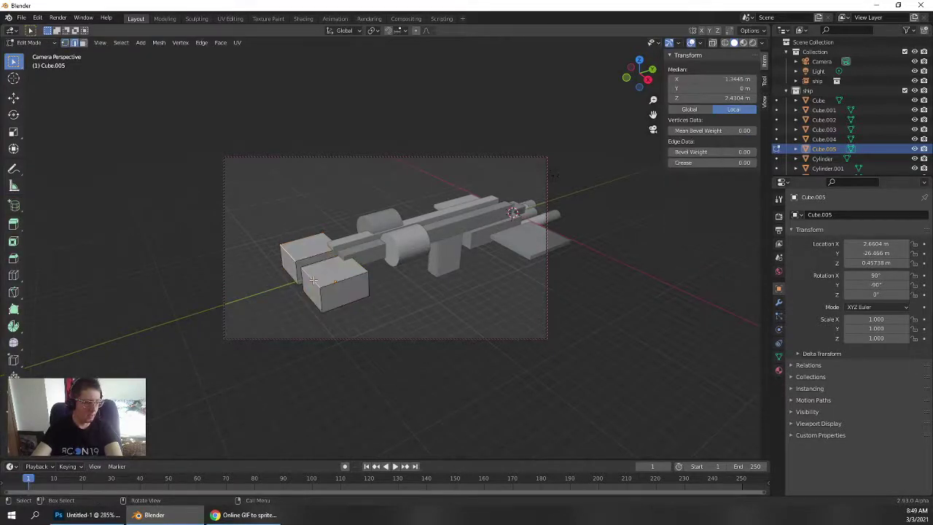
key("ctrl+b")
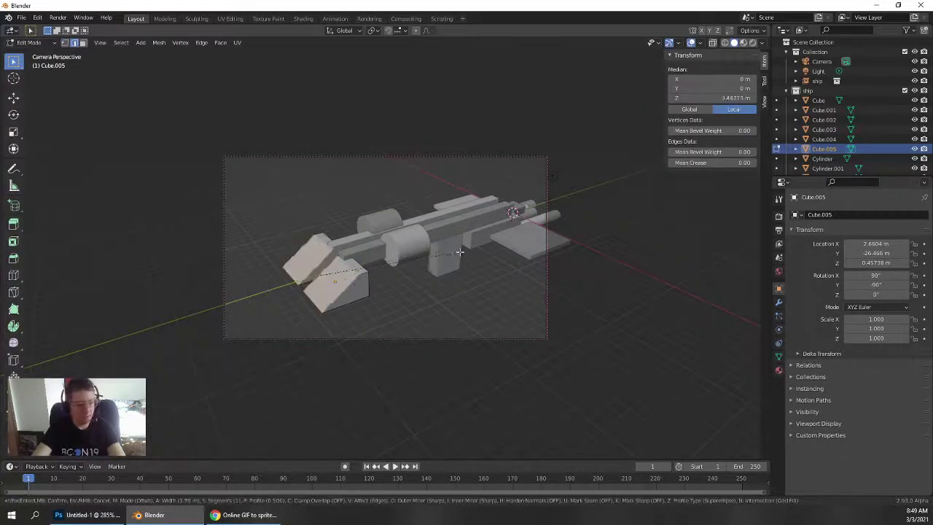
left_click(418, 265)
middle_click_drag(418, 265, 421, 265)
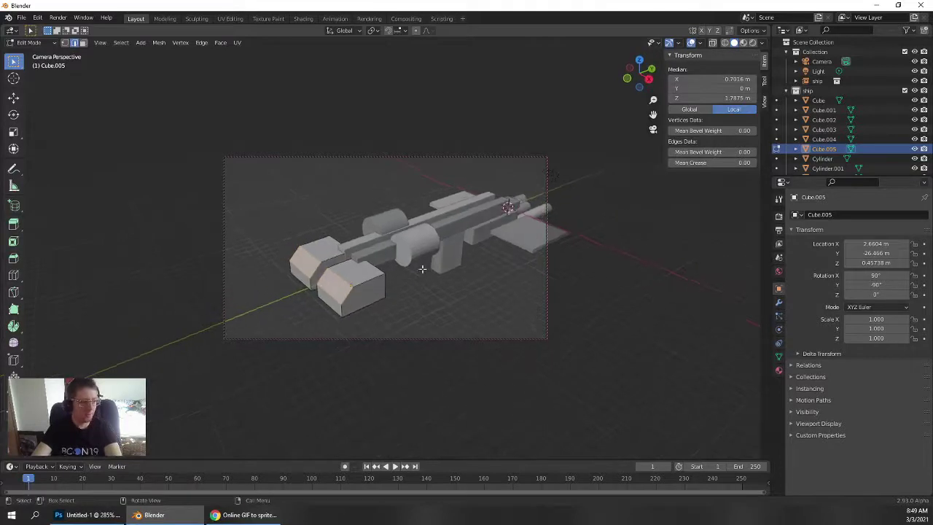
key("Tab")
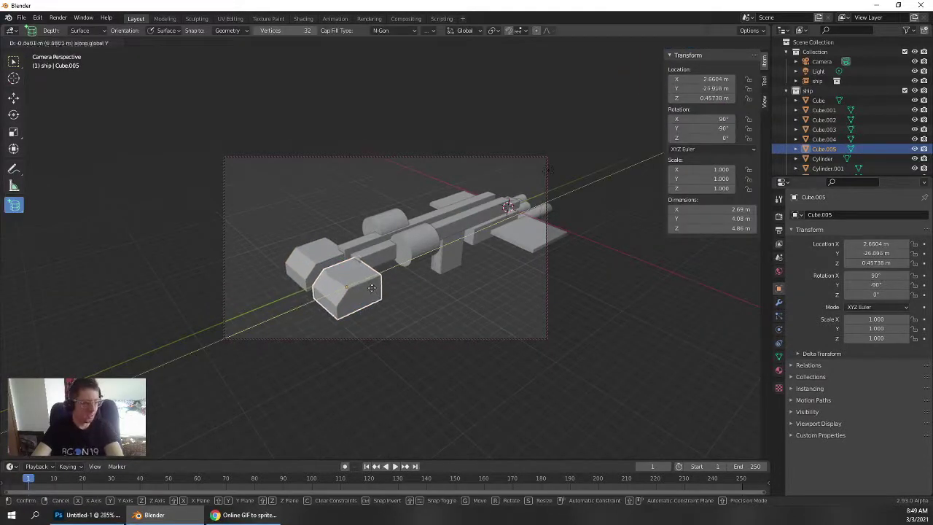
Bevel the edge of the flat wing plate Cube.002
middle_click_drag(505, 291, 468, 267)
left_click(510, 242)
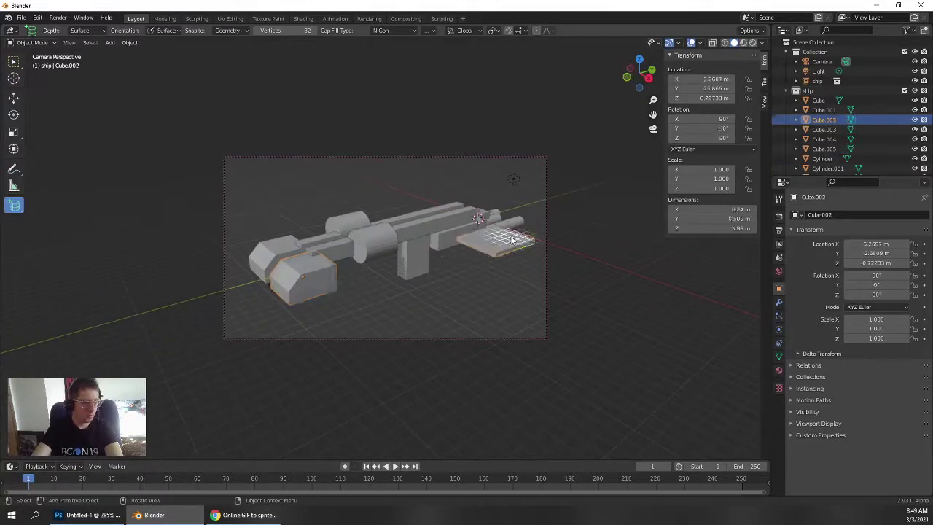
key("Tab")
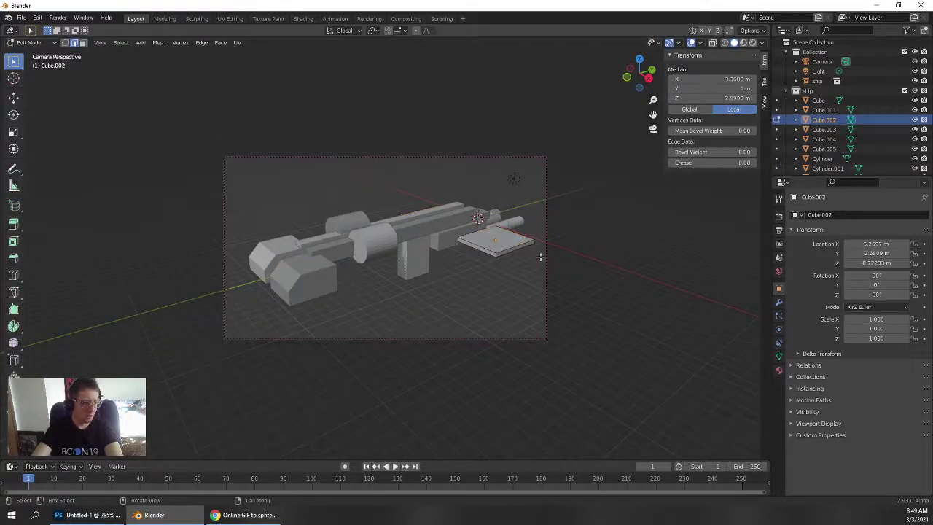
key("ctrl+b")
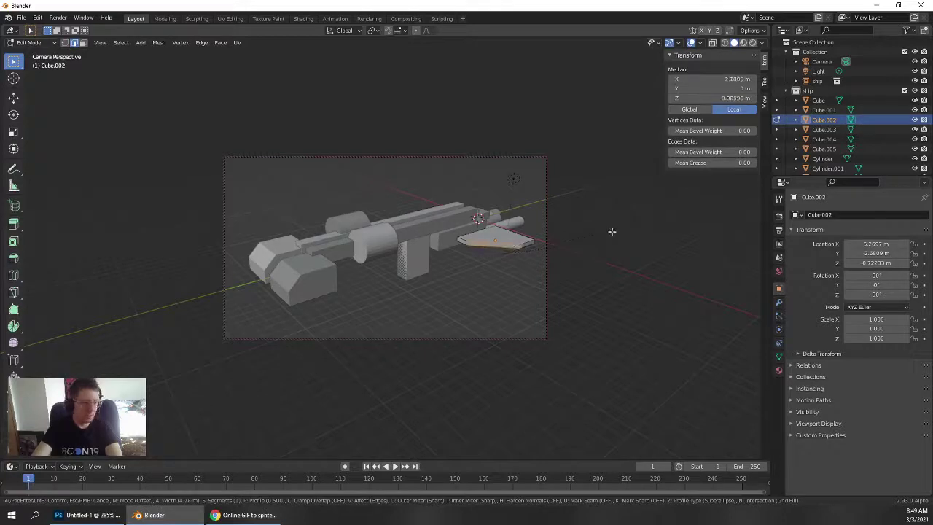
left_click(612, 231)
key("Tab")
Bevel one edge of the lower fin Cube.003 into a slanted chamfer
middle_click_drag(467, 248, 351, 259)
left_click(445, 243)
scroll(422, 262, "up", 2)
scroll(393, 253, "up", 3)
left_click(348, 253)
key("Tab")
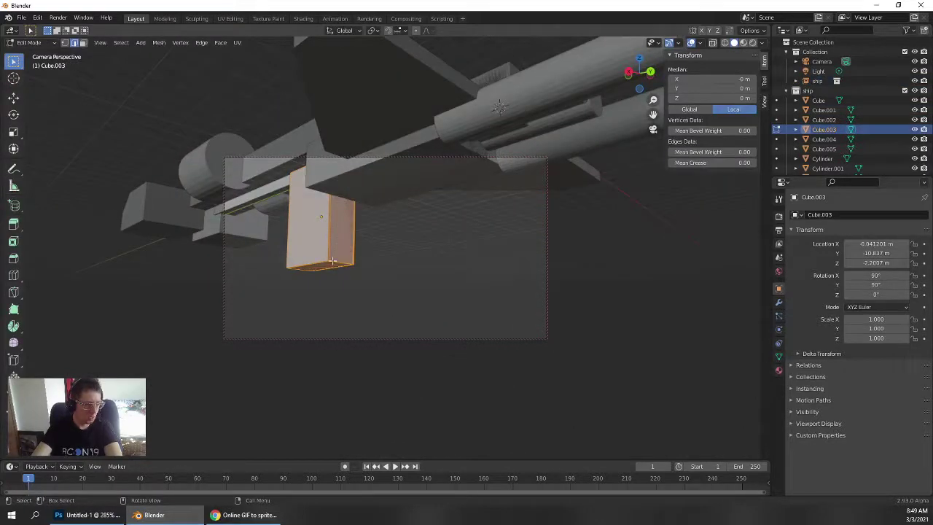
left_click(332, 262)
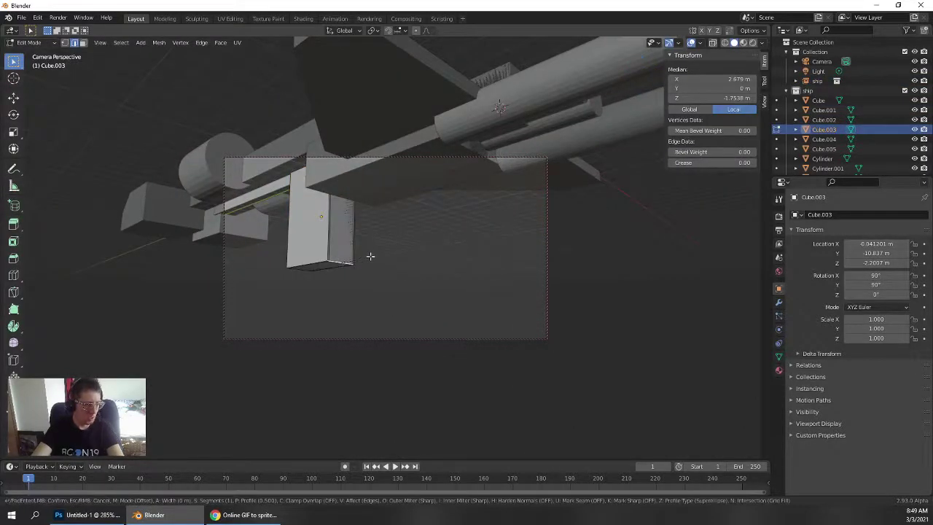
key("ctrl+b")
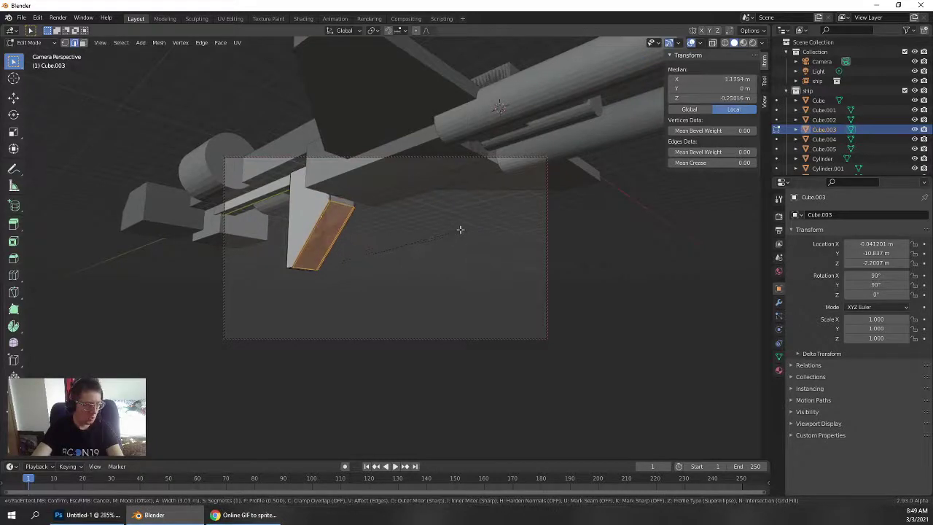
left_click(453, 229)
Slide the fin Cube.003 along the Y axis to Y −12.613 m
middle_click_drag(454, 229, 300, 275)
scroll(300, 276, "down", 5)
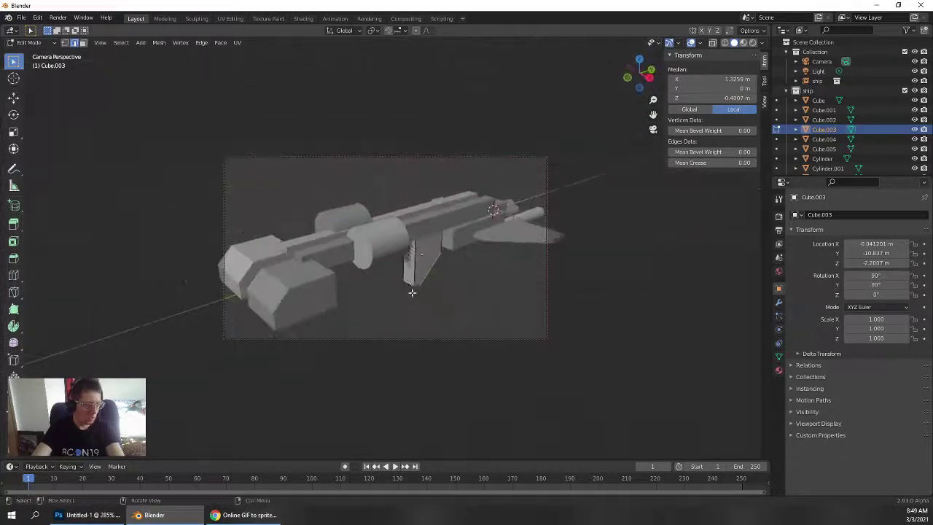
middle_click_drag(410, 289, 397, 267)
key("Tab")
key("g")
key("y")
left_click(427, 289)
Select the camera and set its focal length to 16 mm
left_click(14, 61)
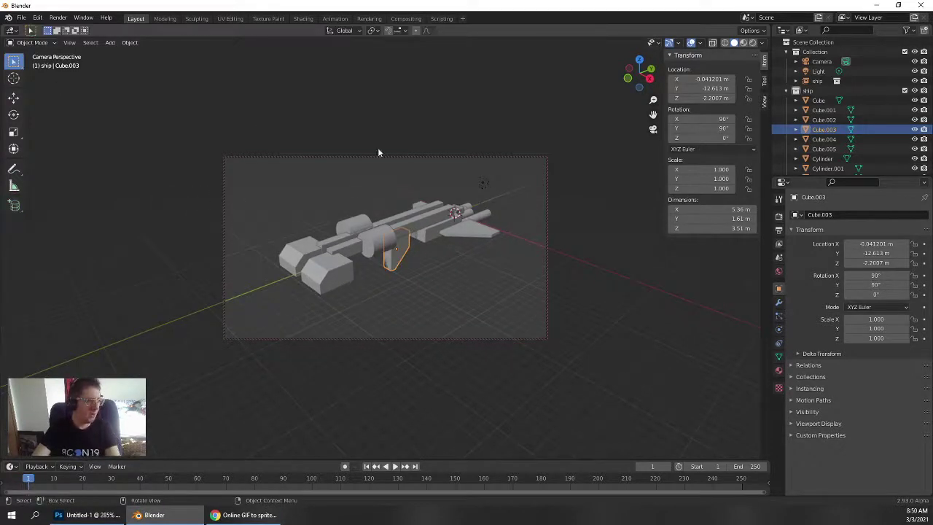
middle_click_drag(379, 150, 367, 262)
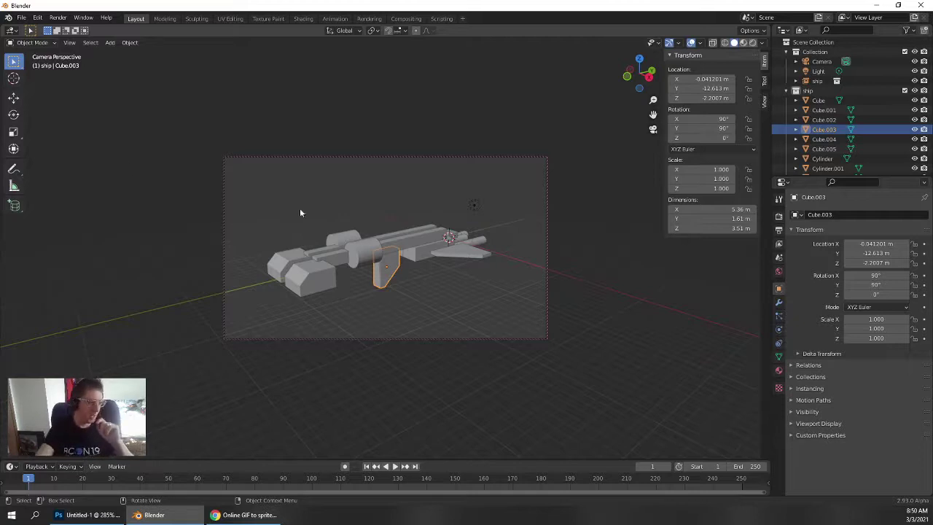
middle_click_drag(300, 212, 376, 161)
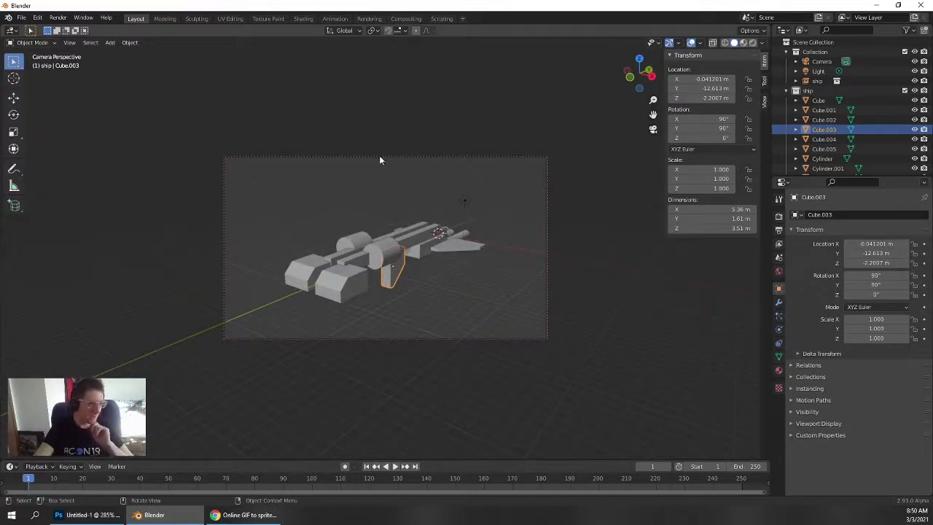
left_click(381, 155)
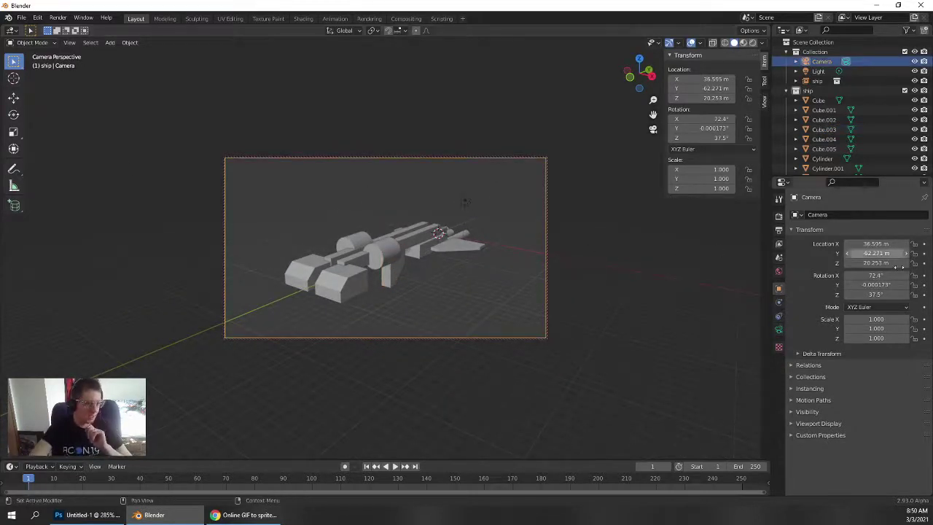
left_click(779, 217)
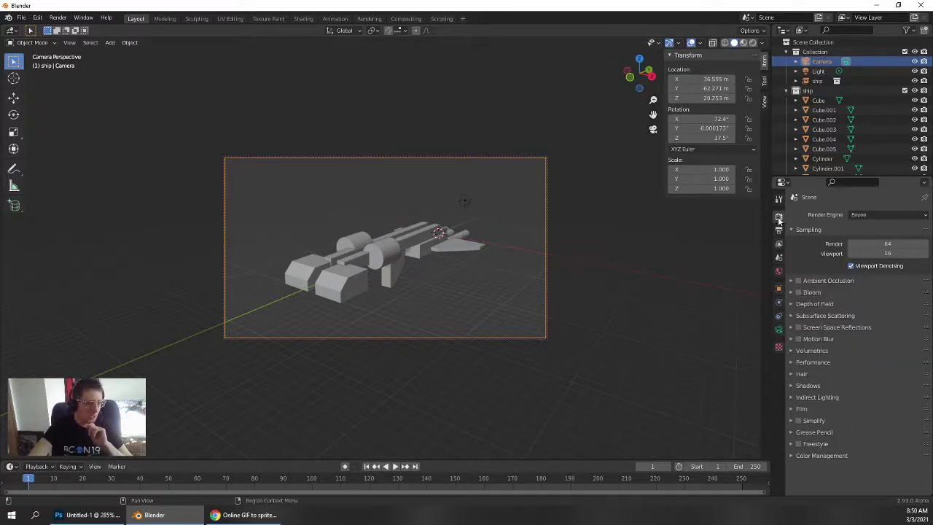
left_click(778, 330)
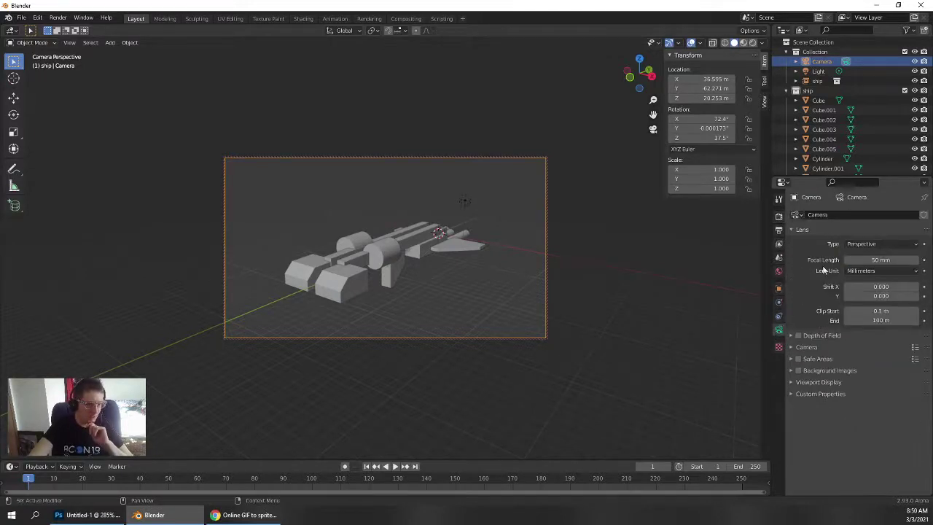
left_click(885, 260)
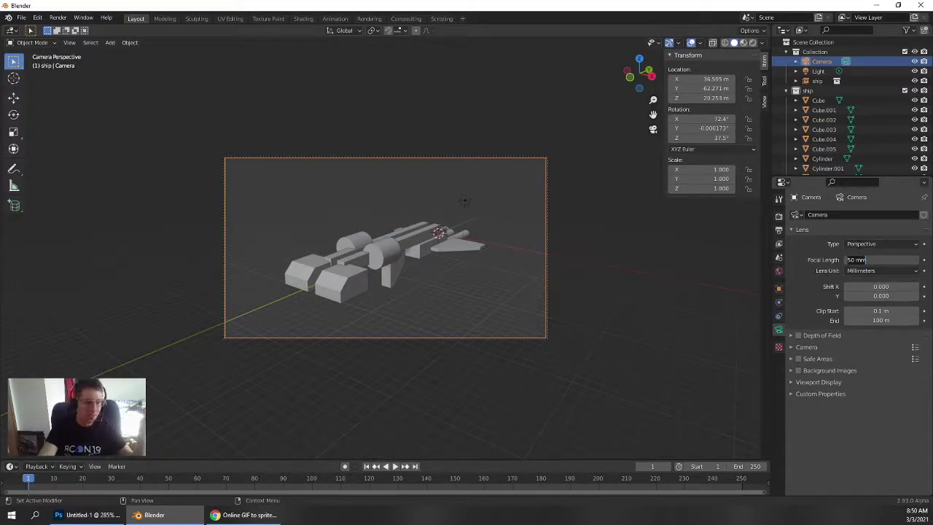
type("16")
key("Return")
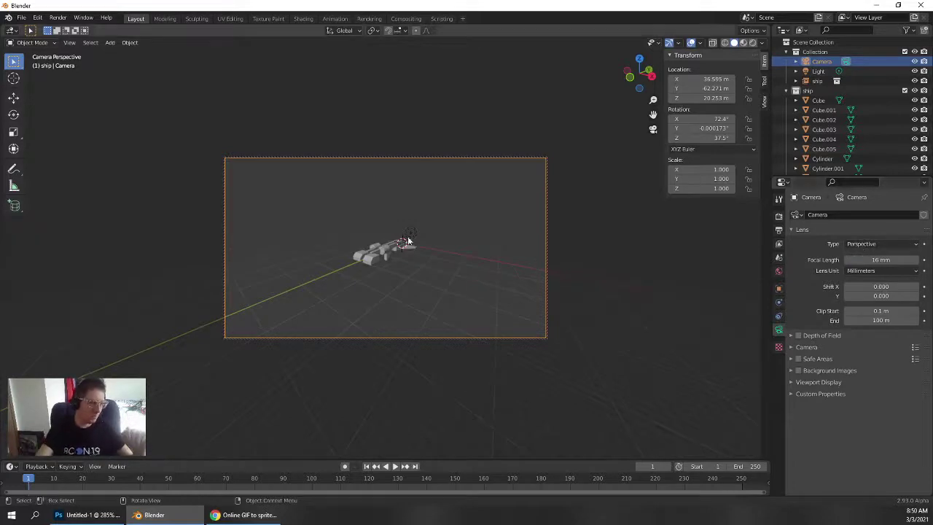
Try an Orthographic camera, widening its scale to fit the ship and recentring it
scroll(287, 281, "up", 8)
middle_click_drag(317, 279, 436, 254)
scroll(321, 274, "down", 2)
scroll(324, 275, "up", 3)
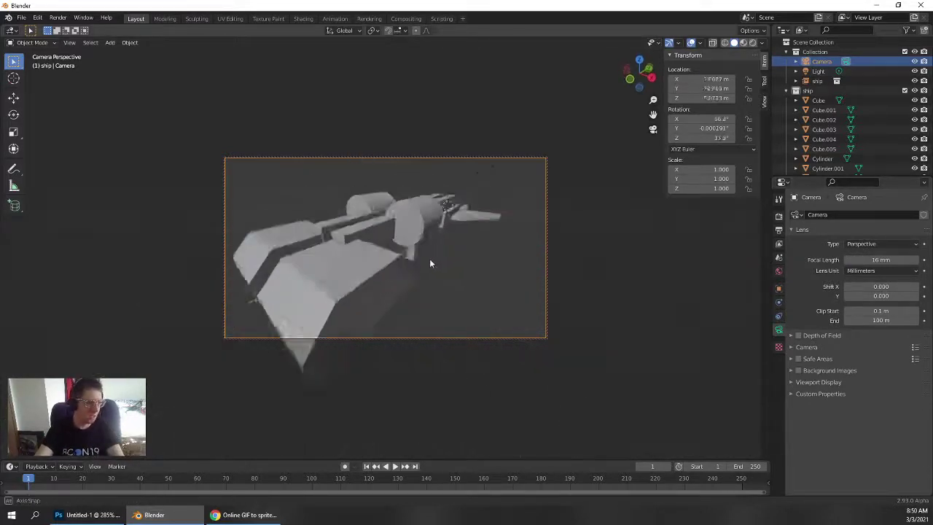
scroll(428, 253, "down", 2)
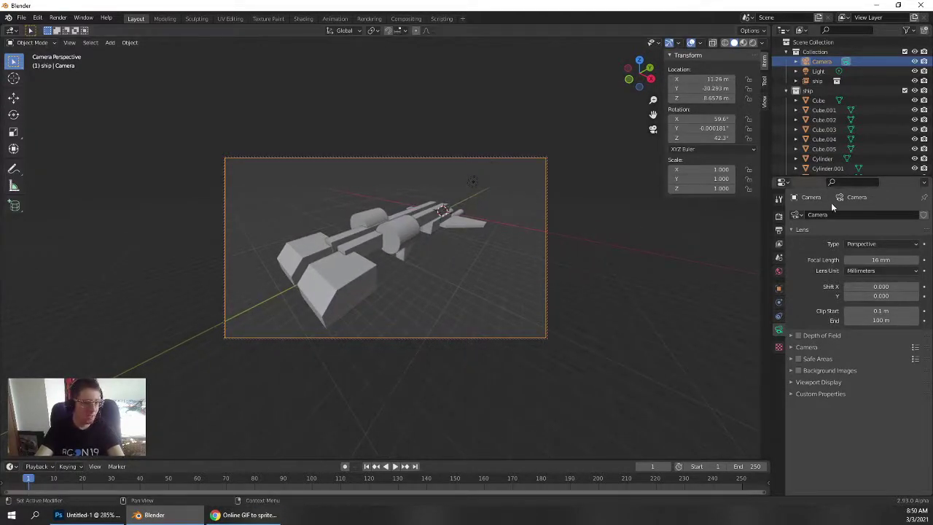
left_click(863, 245)
left_click(862, 267)
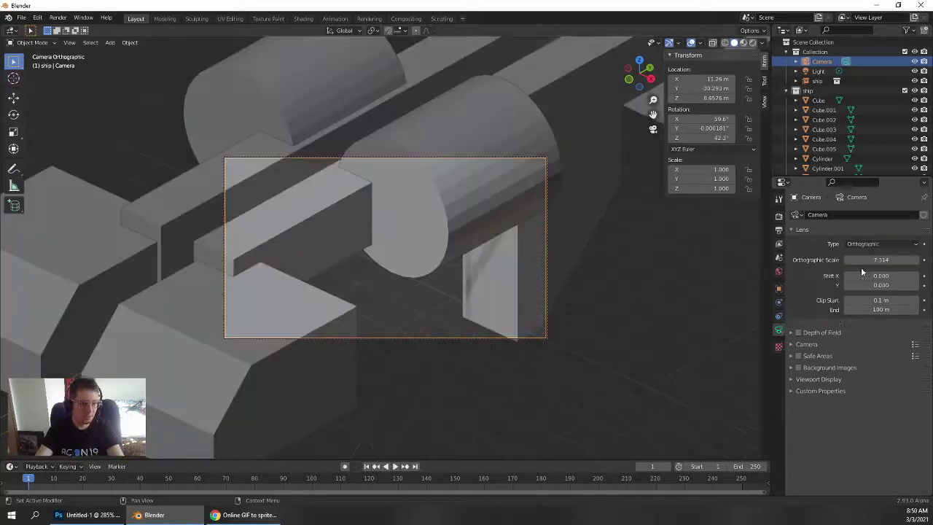
scroll(485, 267, "down", 4)
scroll(456, 271, "up", 2)
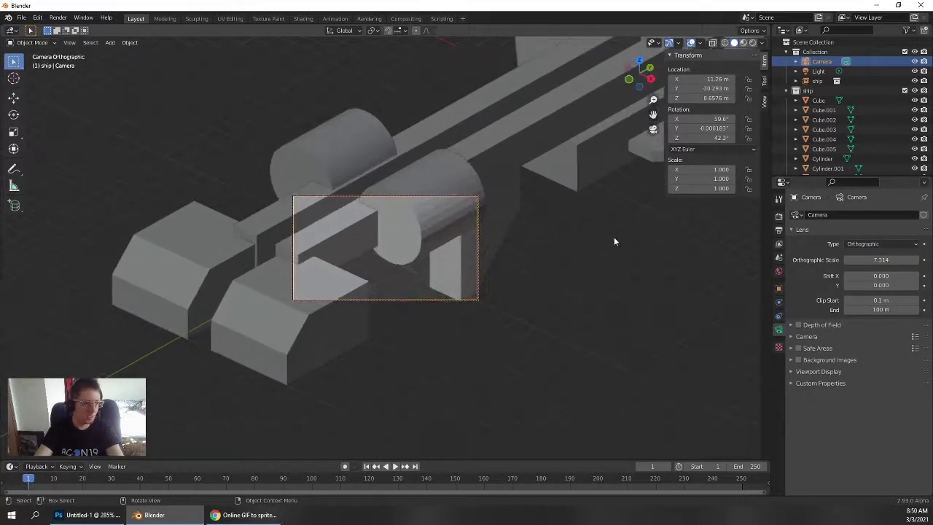
left_click_drag(880, 259, 932, 260)
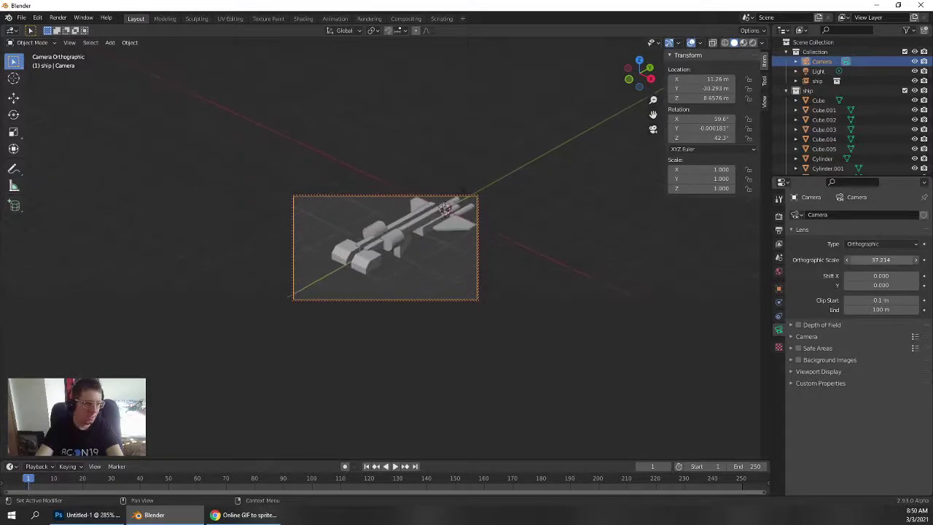
key("g")
left_click(443, 327)
Set the camera rotation to 60°, 0°, 45°
scroll(329, 312, "up", 3)
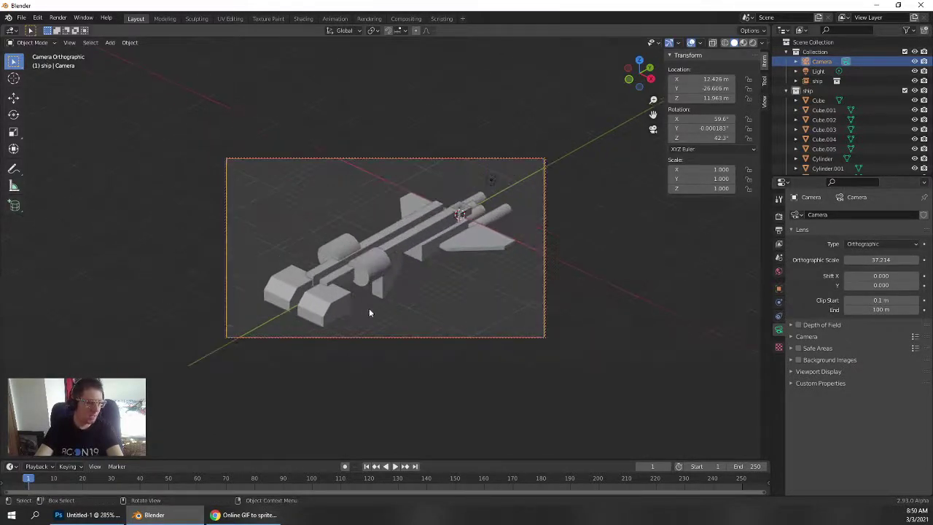
left_click(701, 118)
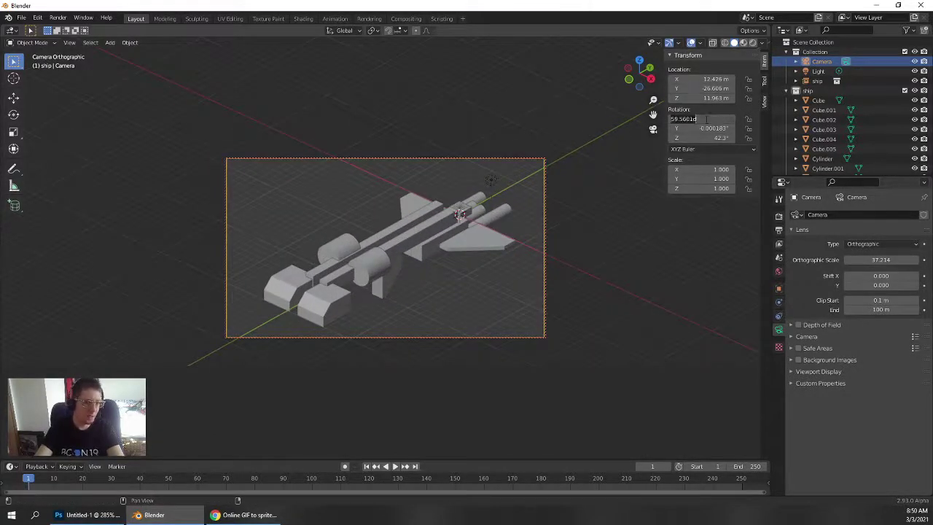
type("45")
key("Tab")
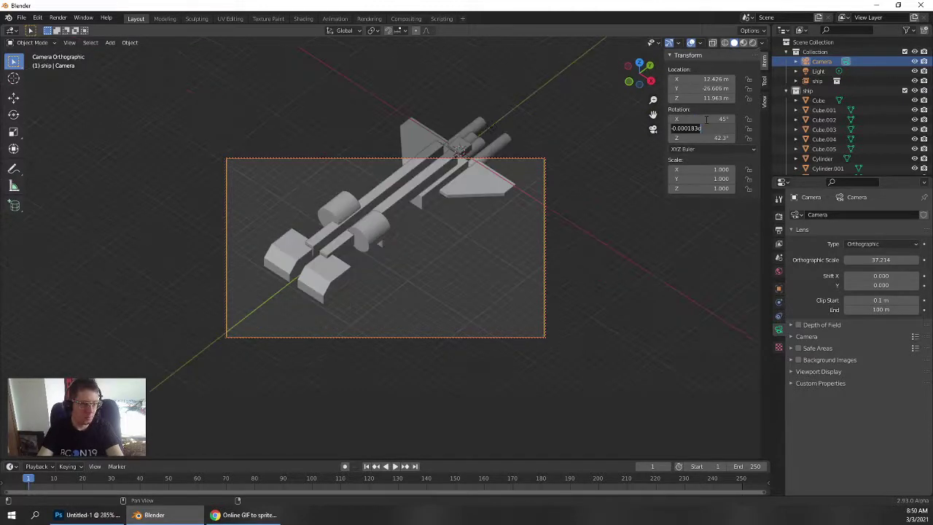
type("0")
key("Tab")
type("45")
key("Return")
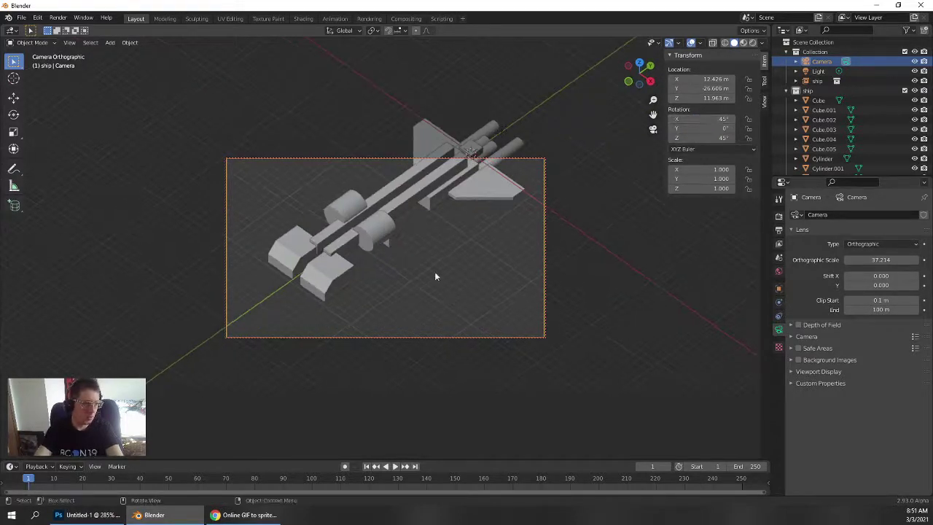
left_click(709, 118)
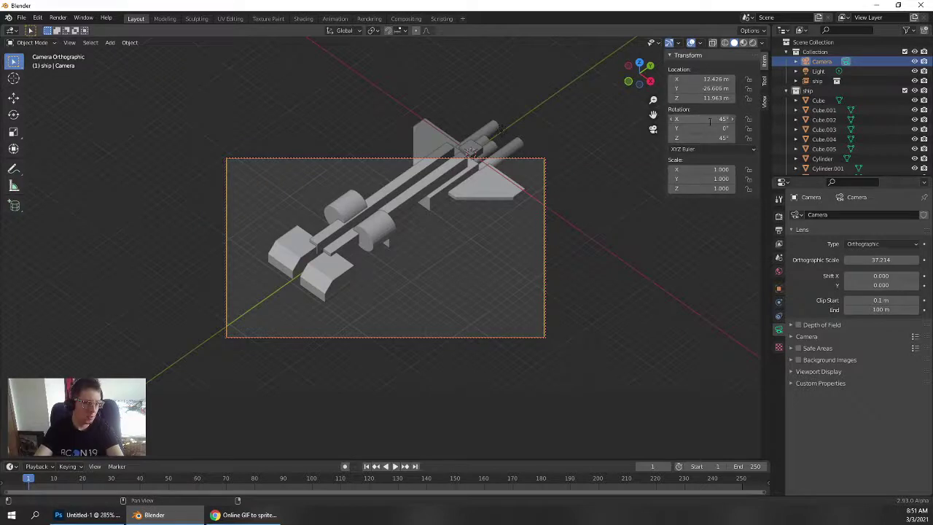
type("45d")
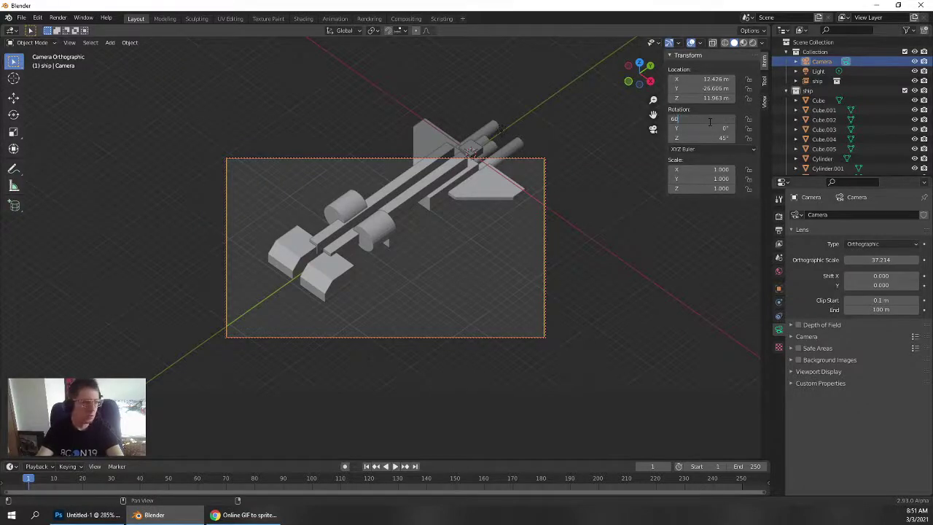
key("Return")
Shift the camera along X, switch back to Perspective, and reposition it to frame the ship
key("g")
key("x")
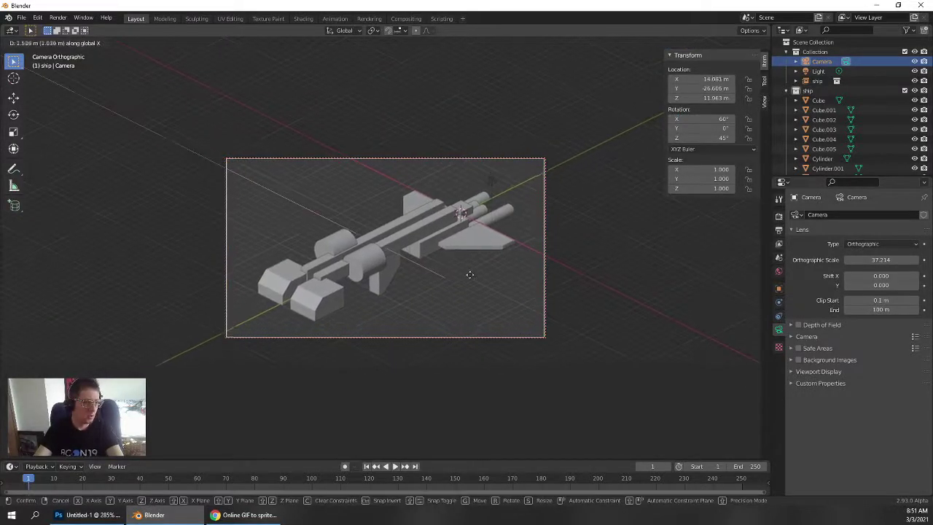
left_click(477, 290)
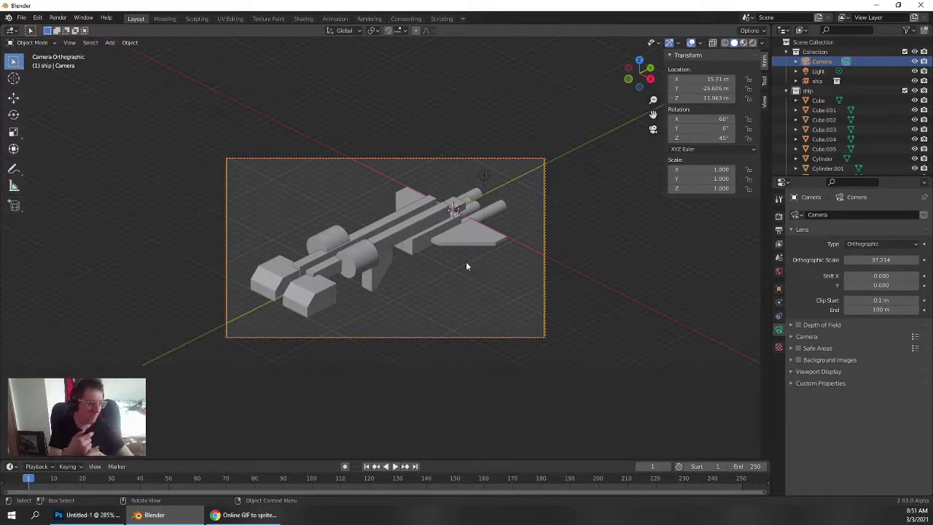
left_click(866, 245)
left_click(871, 251)
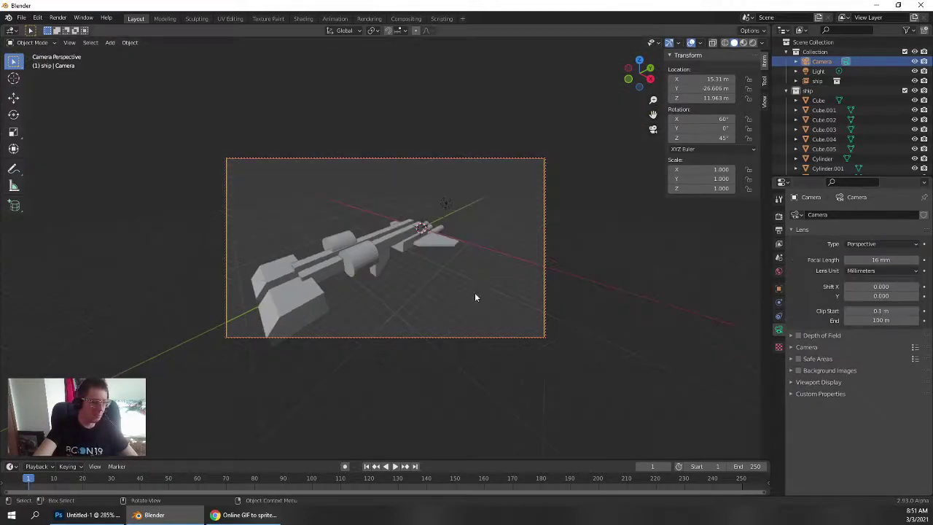
key("g")
left_click(355, 321)
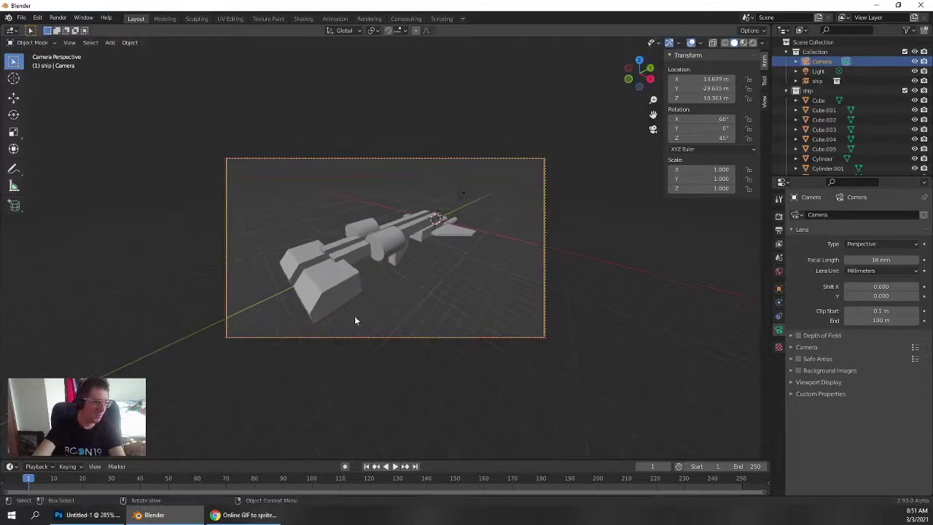
left_click(353, 267)
Draw a small cylinder onto the front cube's face
key("a")
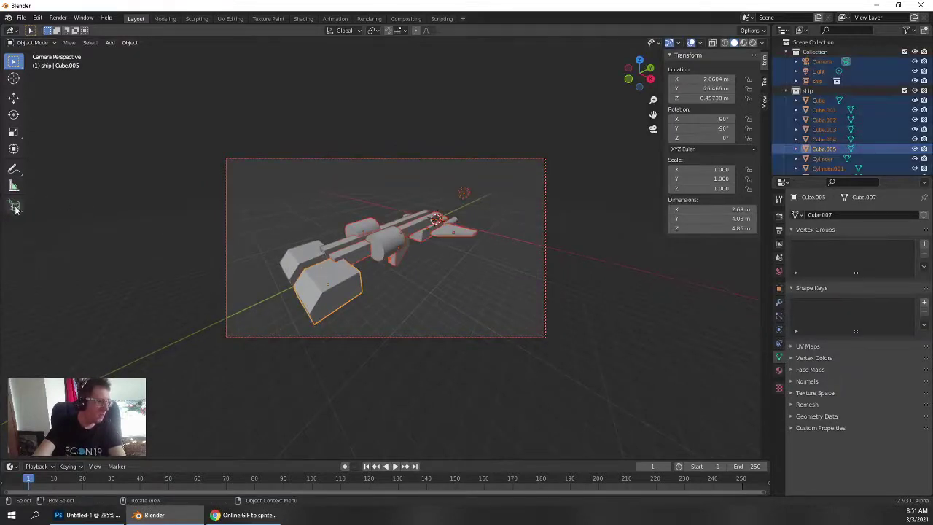
left_click_drag(16, 209, 43, 243)
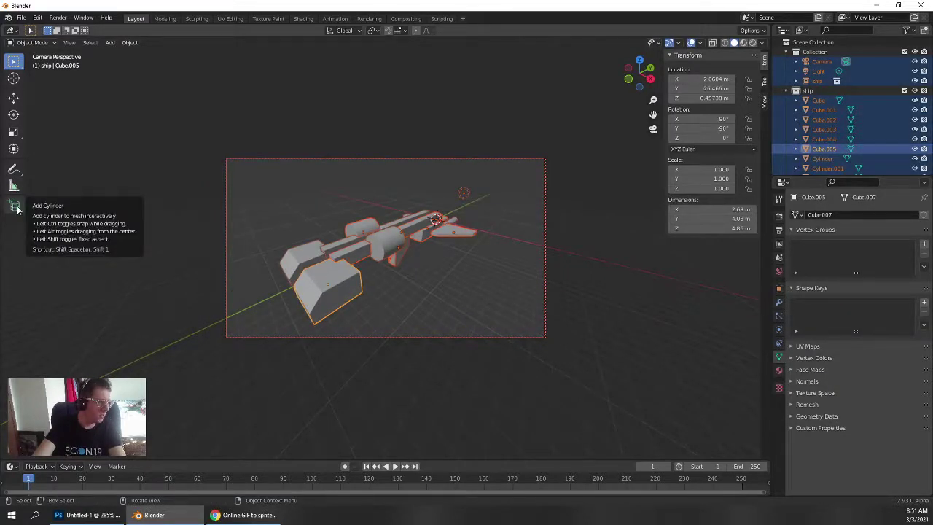
left_click(347, 285)
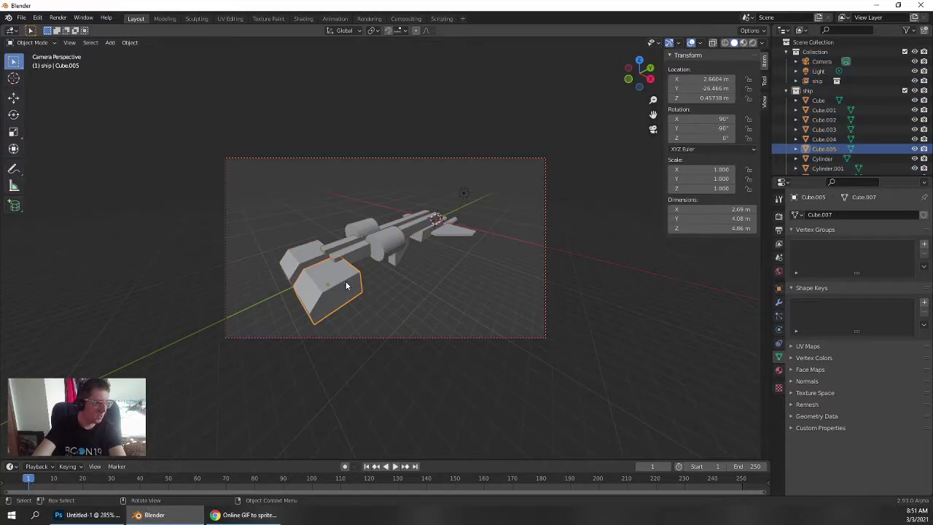
left_click(14, 205)
mouse_move(354, 289)
left_mouse_down()
mouse_move(347, 301)
mouse_move(354, 296)
mouse_move(355, 305)
left_mouse_up()
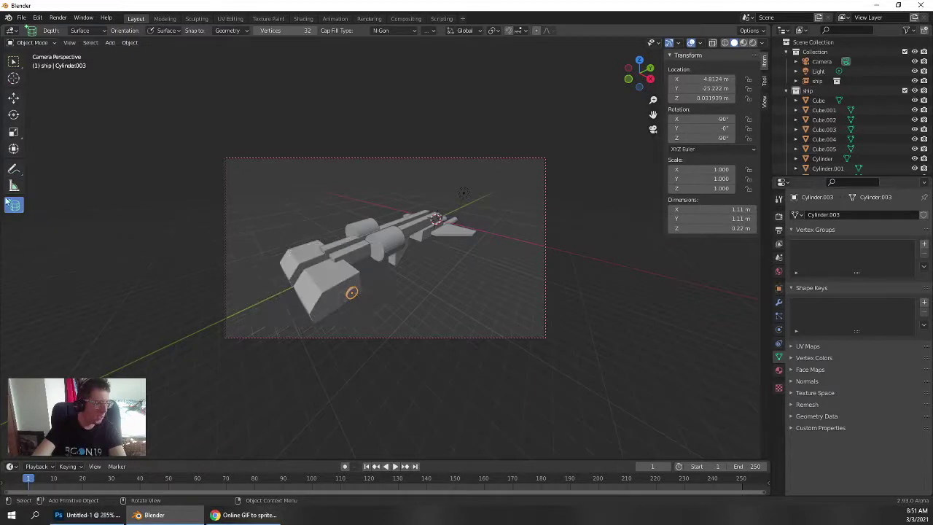
Place an icosphere on the ship's middle section, then select the camera
left_click(13, 207)
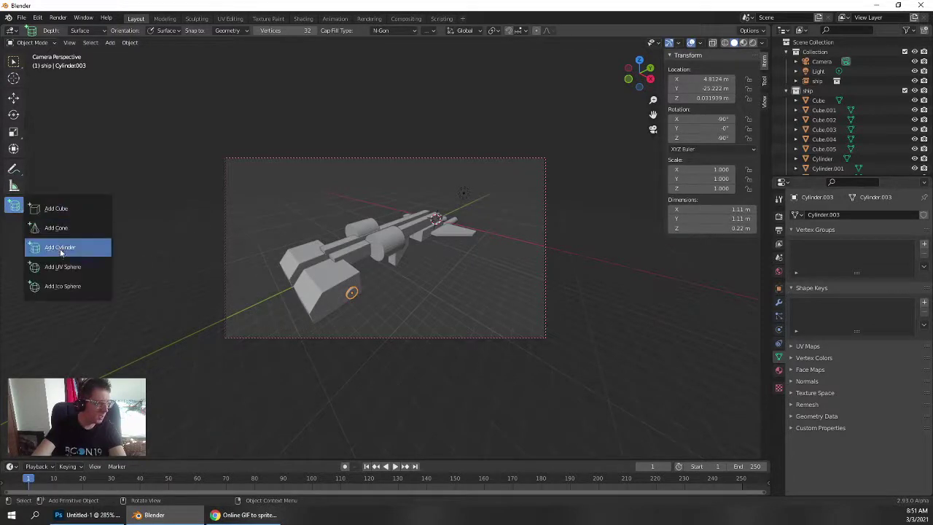
left_click(72, 287)
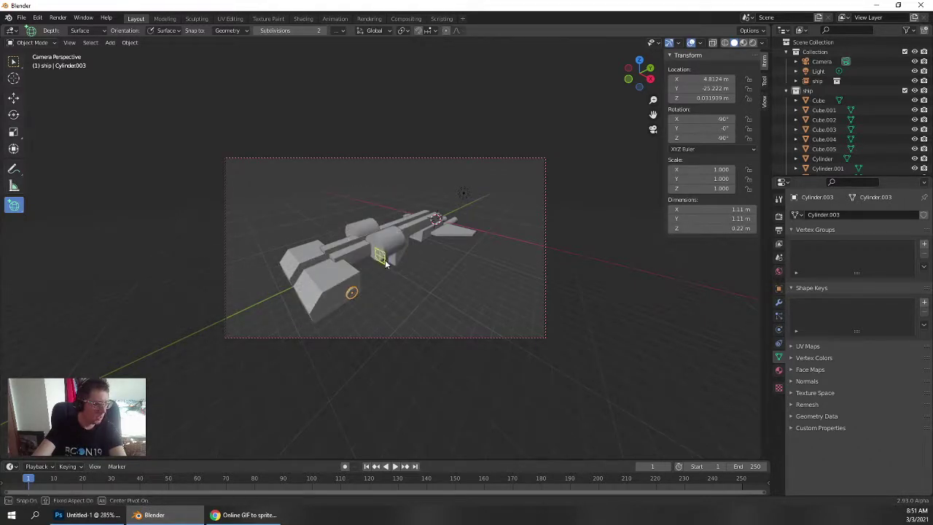
left_click_drag(376, 256, 419, 275)
key("g")
left_click(420, 273)
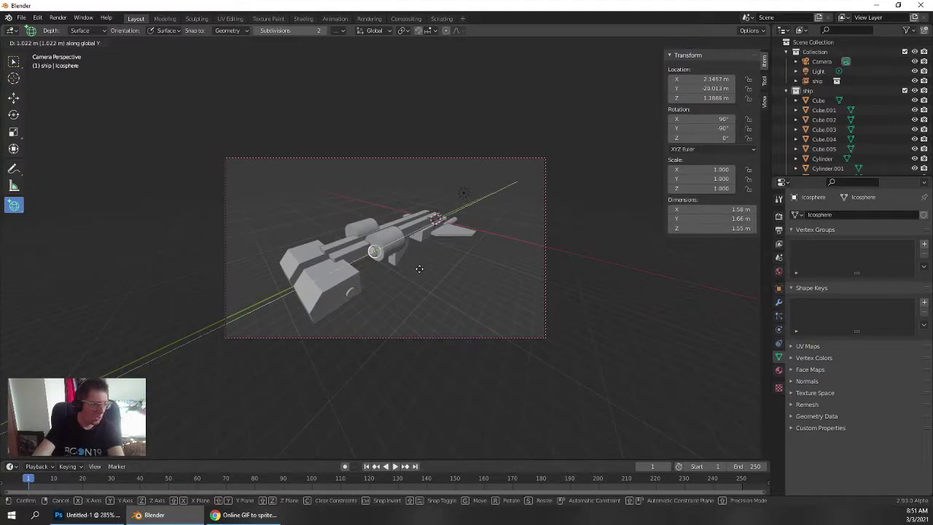
key("a")
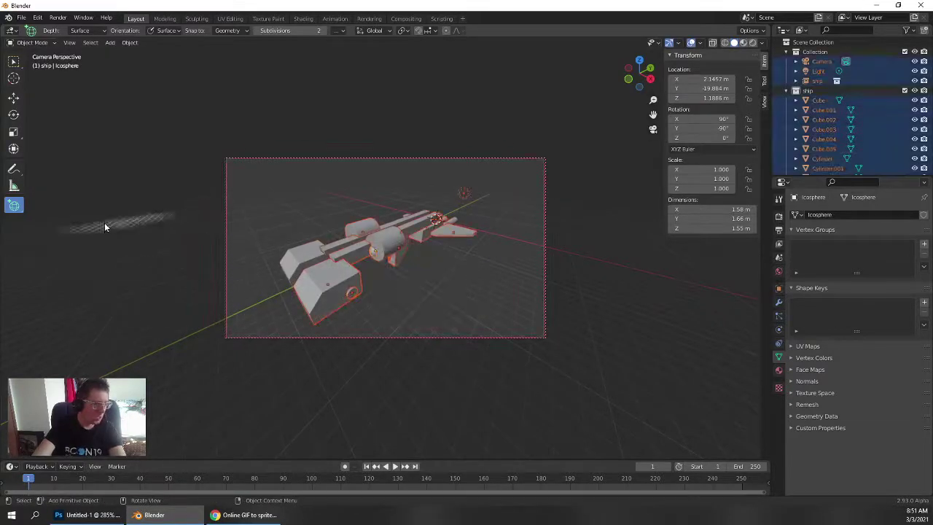
left_click(13, 62)
left_click(235, 158)
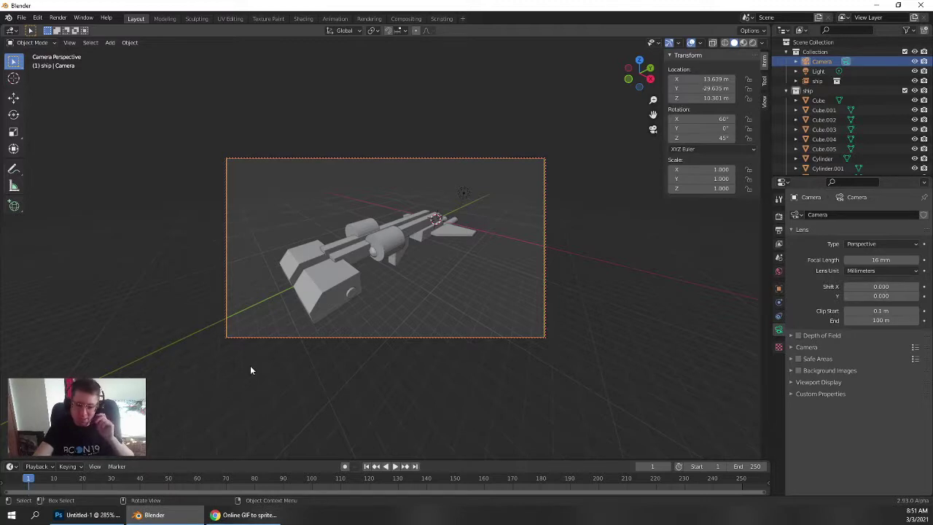
Enable Freestyle line rendering in the render properties
left_click(779, 218)
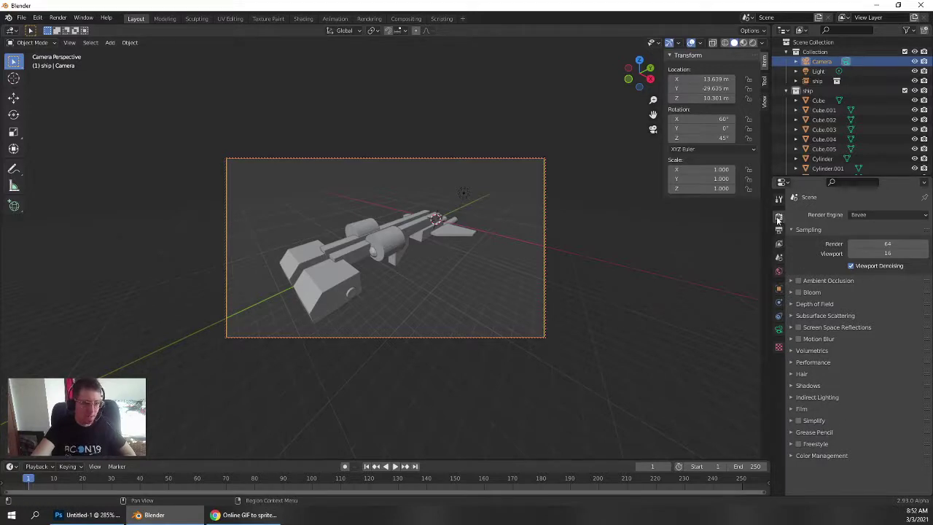
left_click(797, 443)
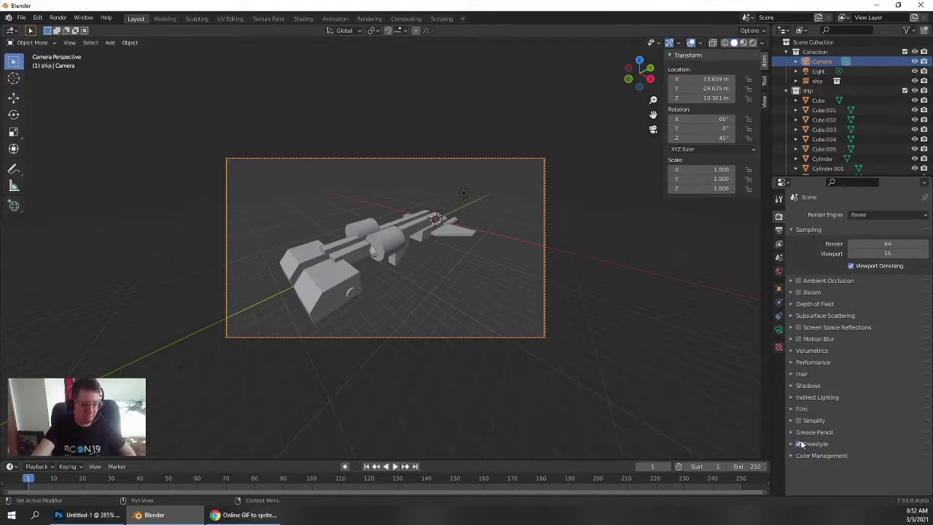
left_click(791, 444)
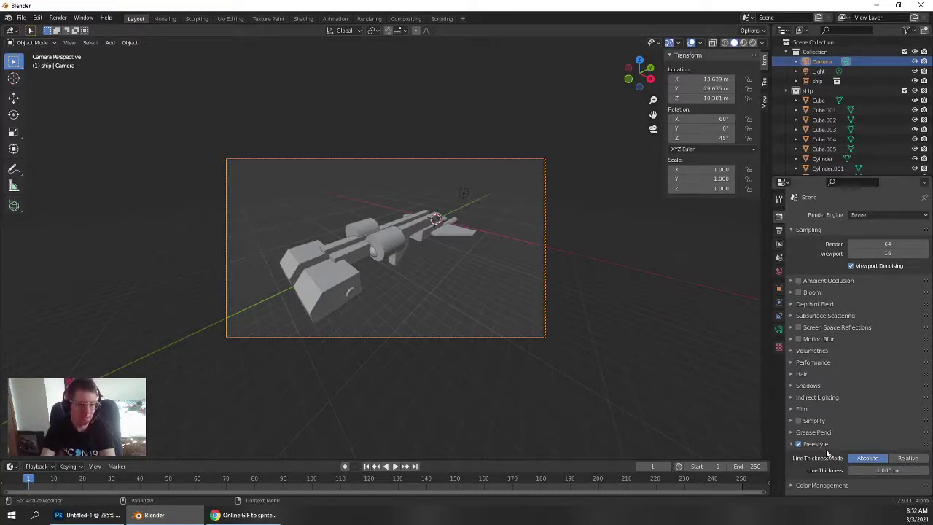
Tick Freestyle As Render Pass in View Layer properties and go to Compositing
left_click(780, 246)
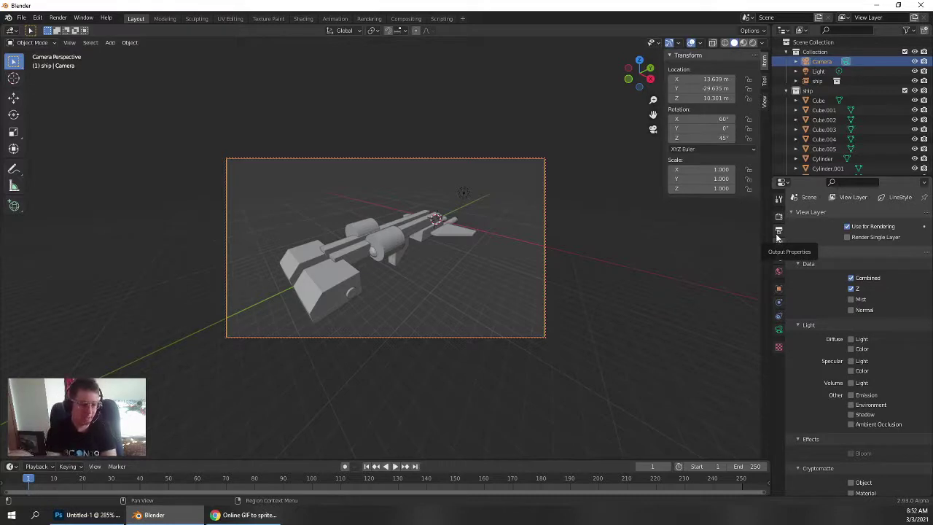
scroll(883, 414, "down", 8)
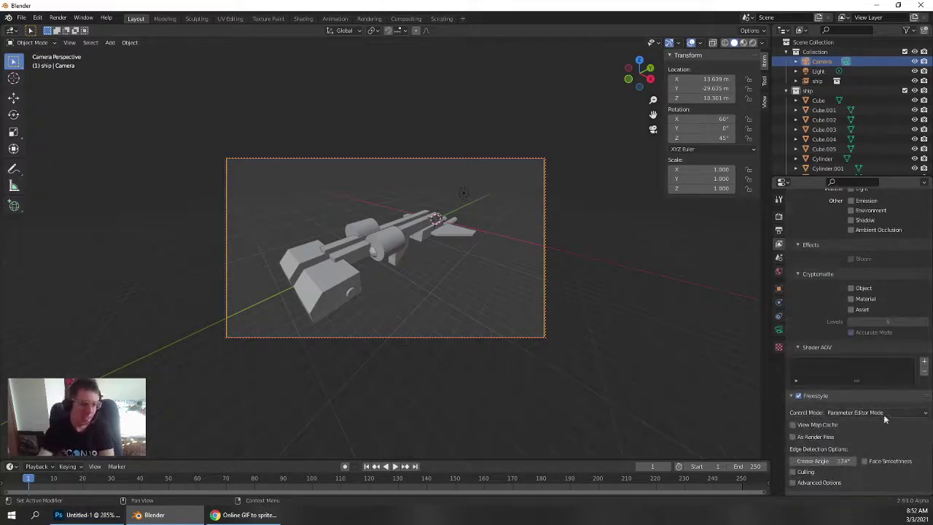
scroll(837, 420, "down", 1)
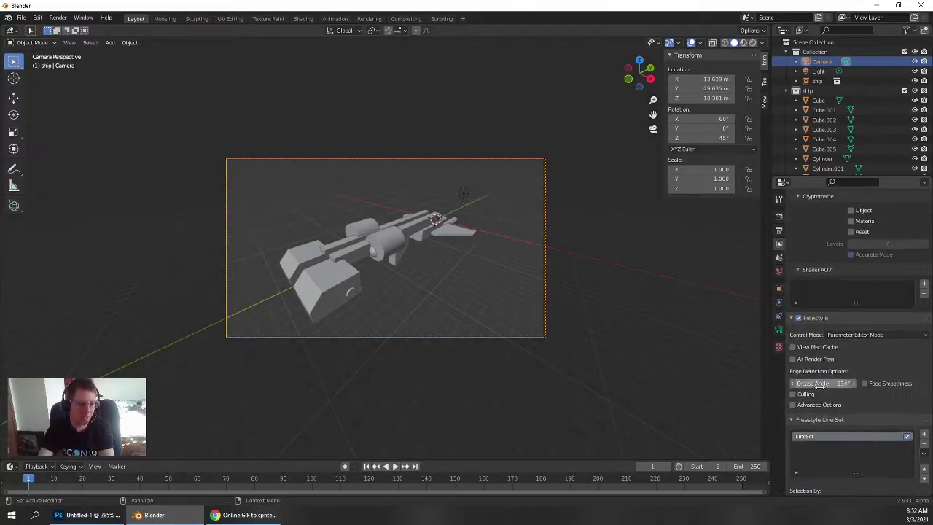
scroll(819, 387, "down", 1)
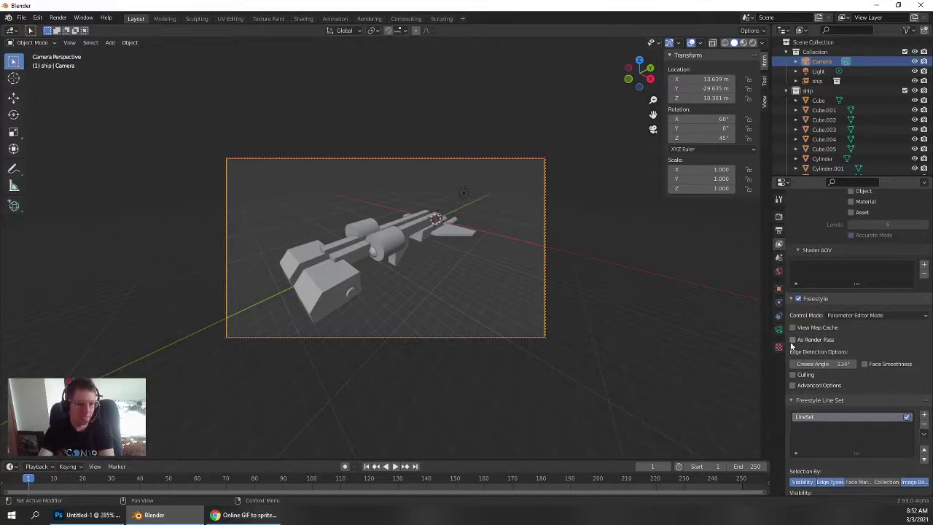
left_click(792, 341)
scroll(802, 346, "up", 12)
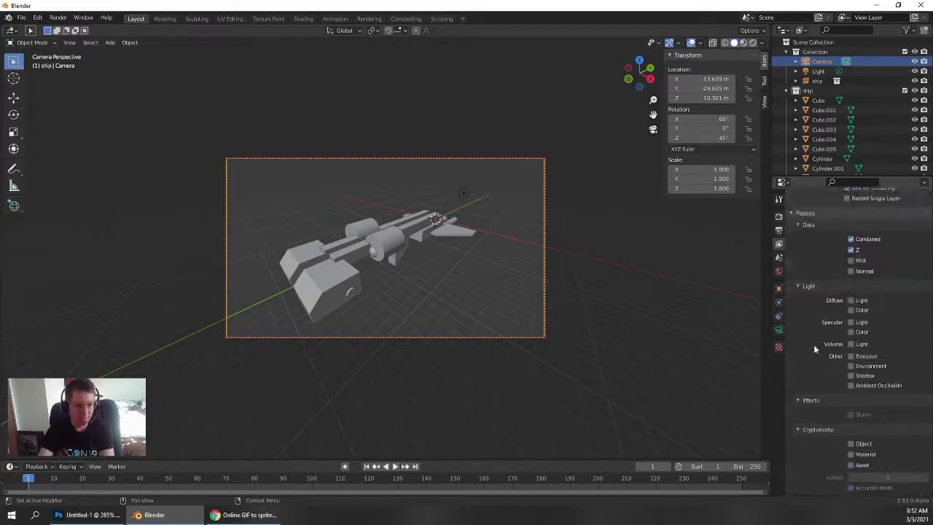
scroll(815, 349, "down", 10)
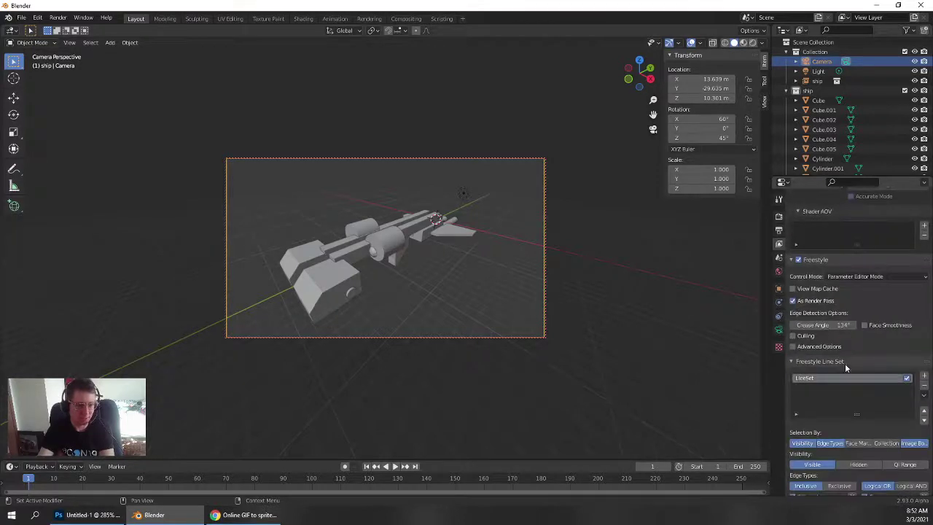
scroll(845, 363, "down", 3)
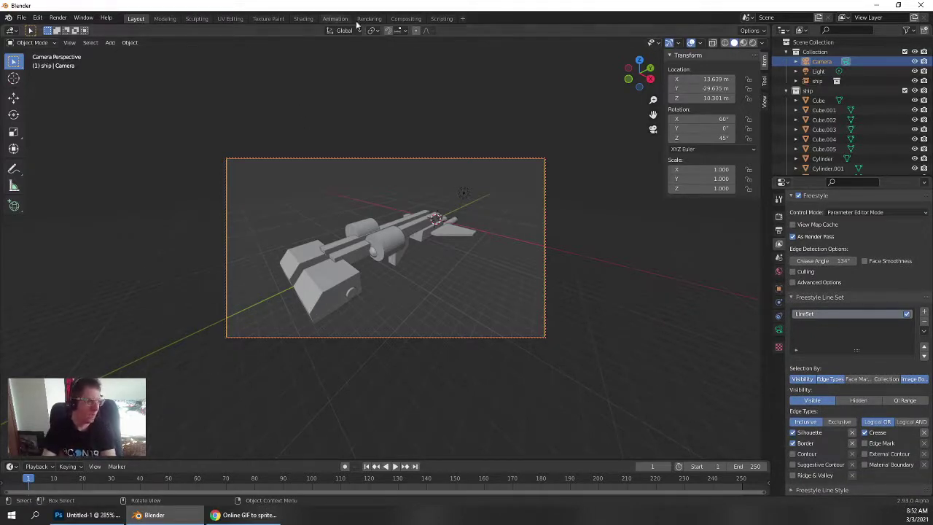
left_click(404, 19)
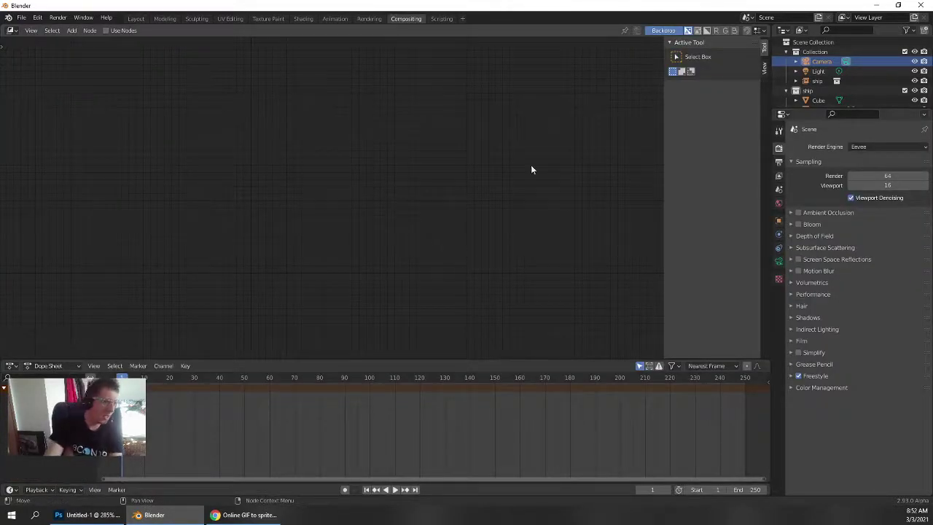
Enable Use Nodes, wire Render Layers Image into Composite Image, and render with F12
left_click(106, 31)
scroll(426, 238, "up", 2)
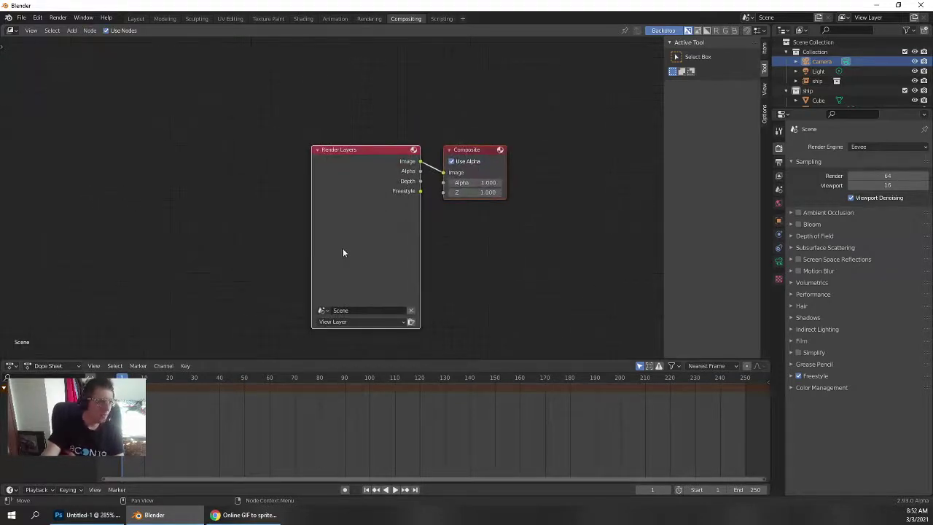
left_click_drag(477, 158, 584, 169)
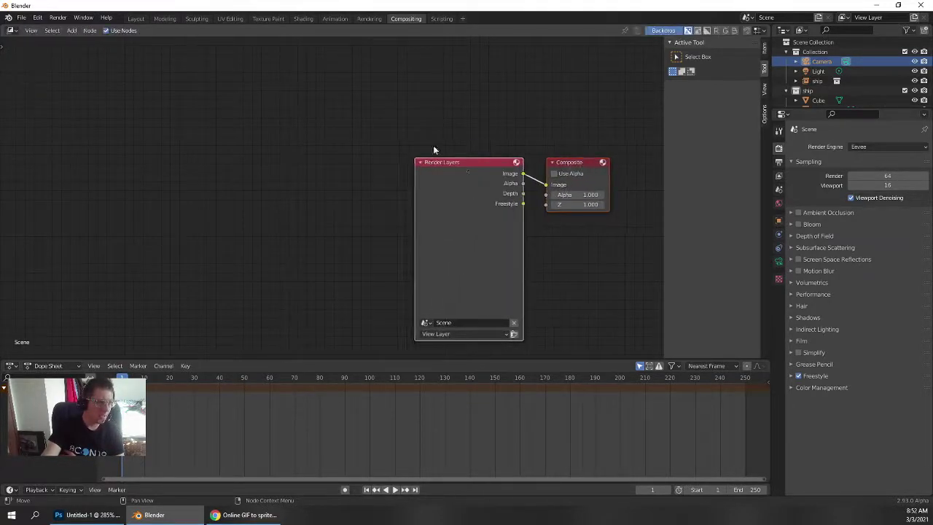
left_click(460, 157)
left_click_drag(453, 168, 218, 170)
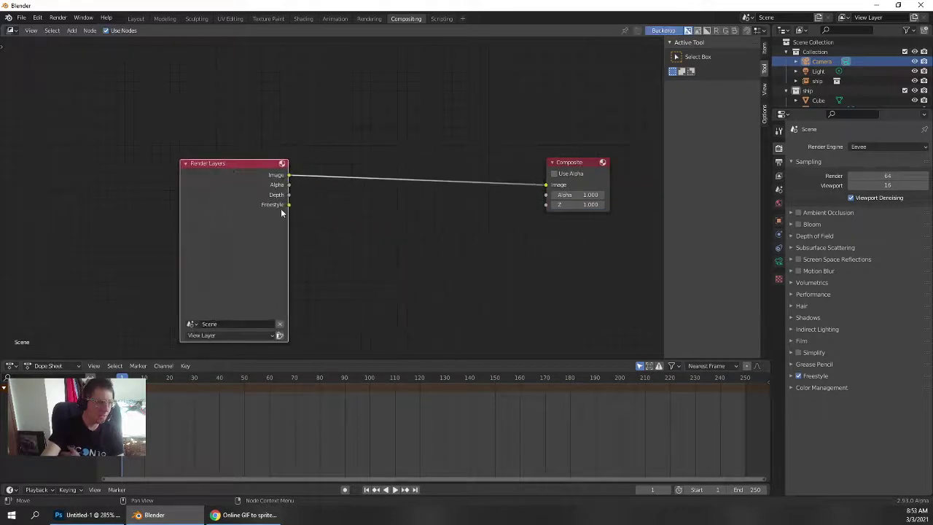
left_click_drag(289, 204, 546, 185)
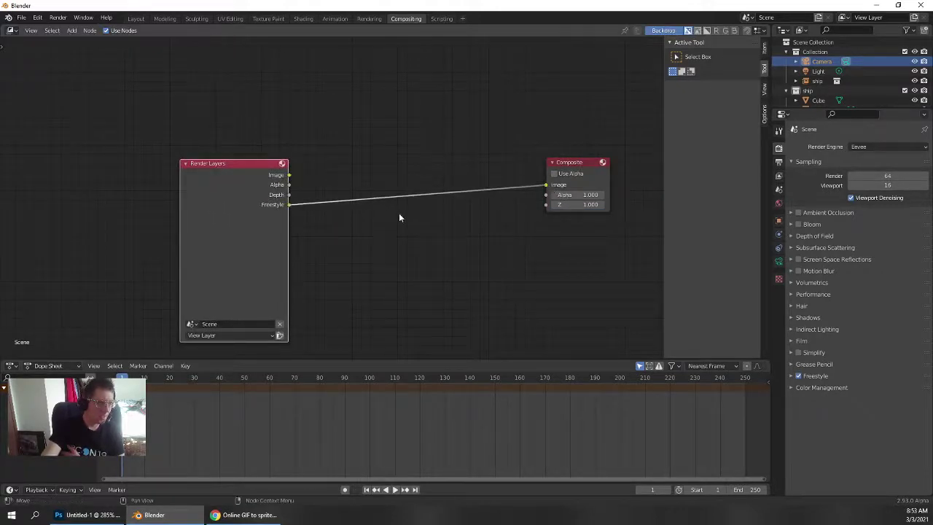
left_click(532, 185)
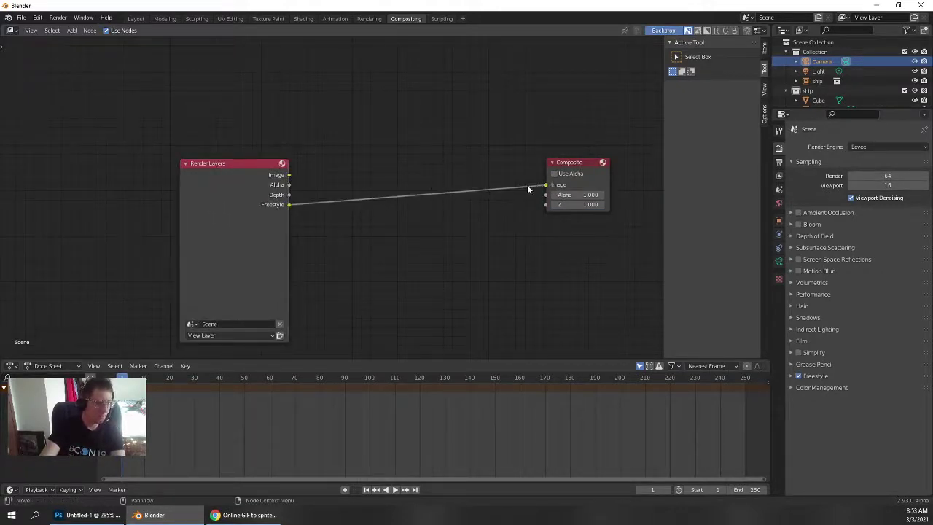
mouse_move(544, 185)
left_mouse_down()
mouse_move(260, 175)
mouse_move(548, 186)
left_mouse_up()
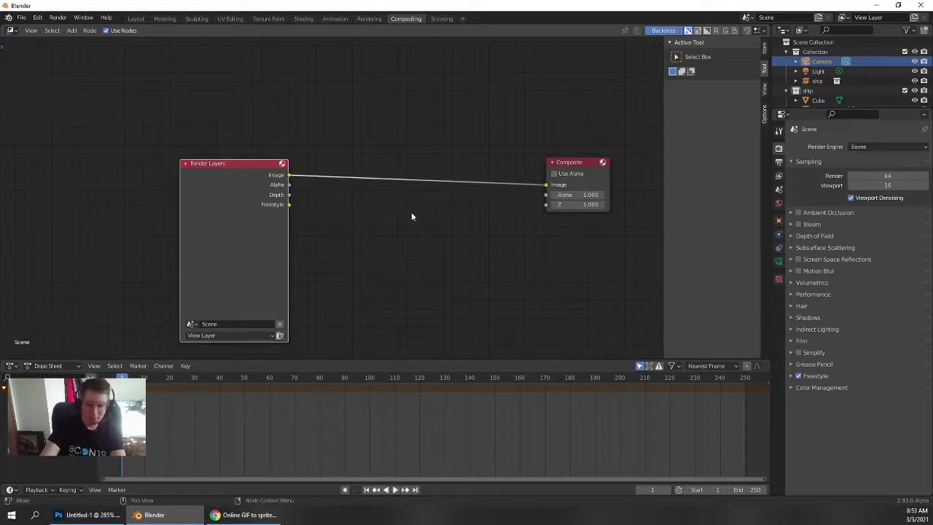
key("F12")
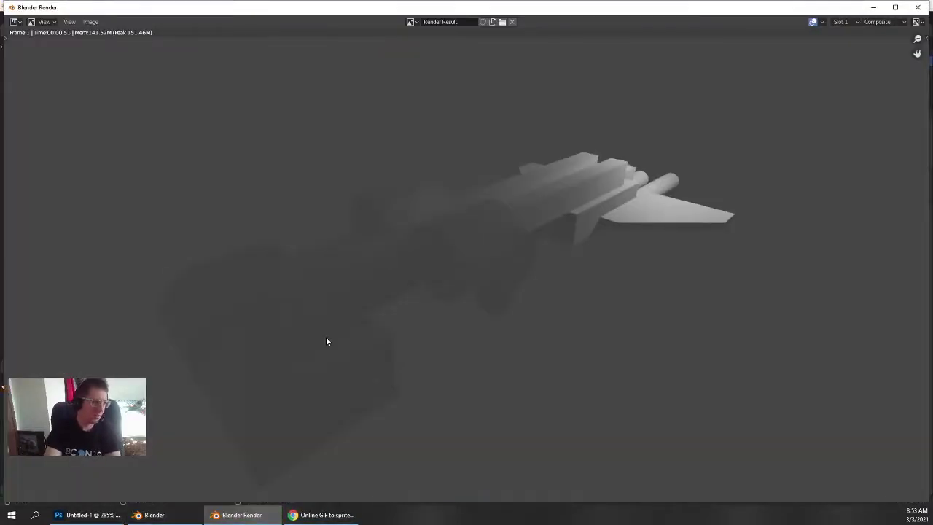
Zoom around the grey ship render to inspect it, then close the render window
scroll(333, 358, "down", 4)
scroll(319, 381, "up", 3)
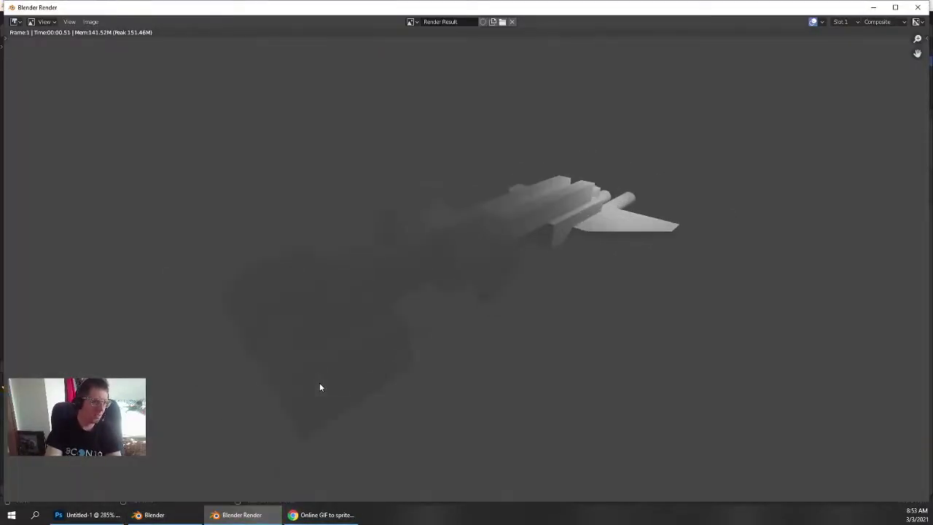
scroll(330, 389, "up", 1)
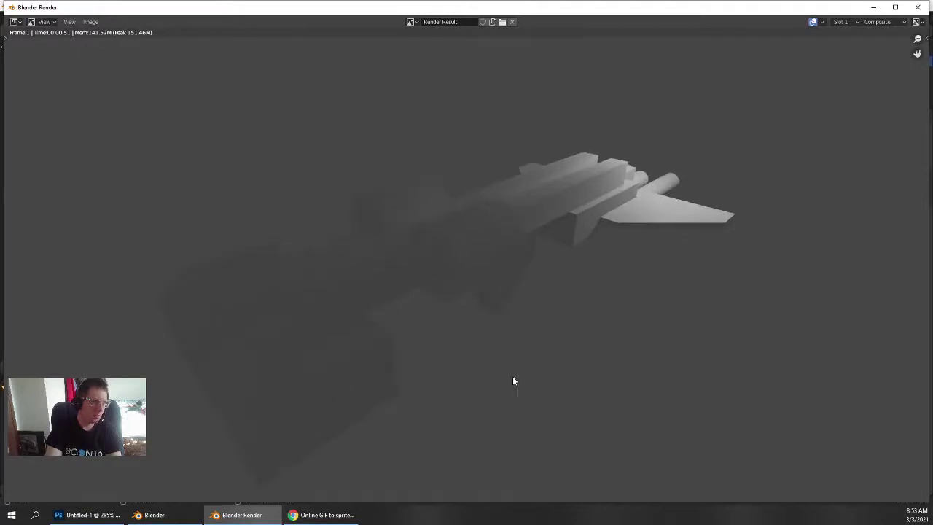
left_click(917, 7)
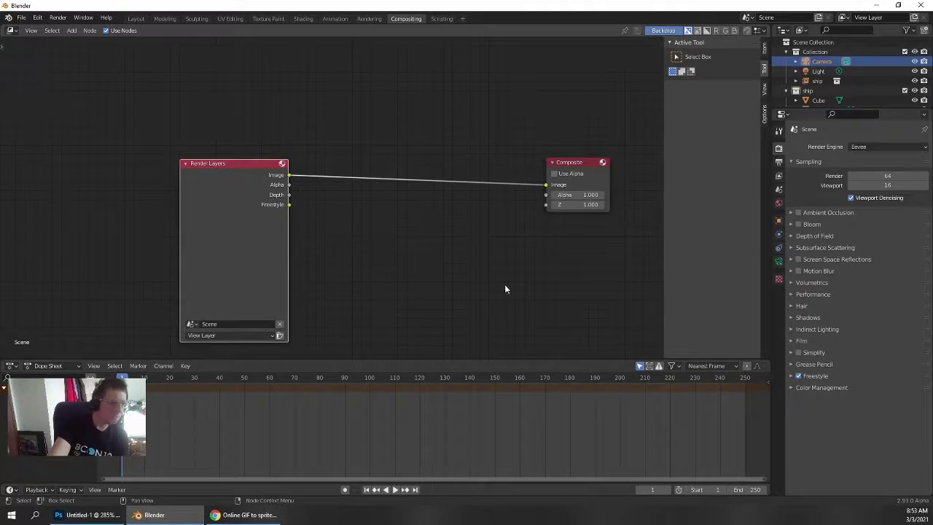
Add a Viewer node from Render Layers and plug the Freestyle pass into its Image input
middle_click_drag(196, 226, 186, 262)
left_click(228, 261, "ctrl+shift")
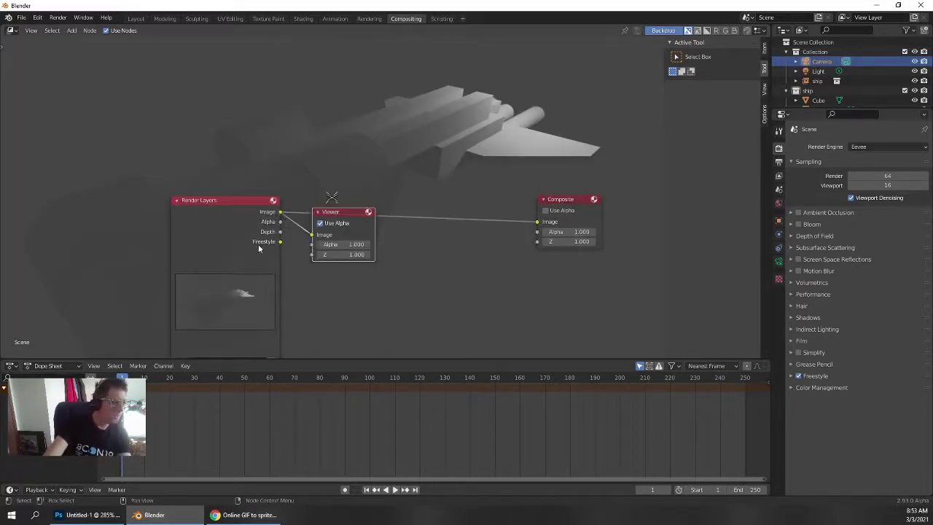
scroll(315, 232, "down", 1)
left_click_drag(344, 217, 382, 113)
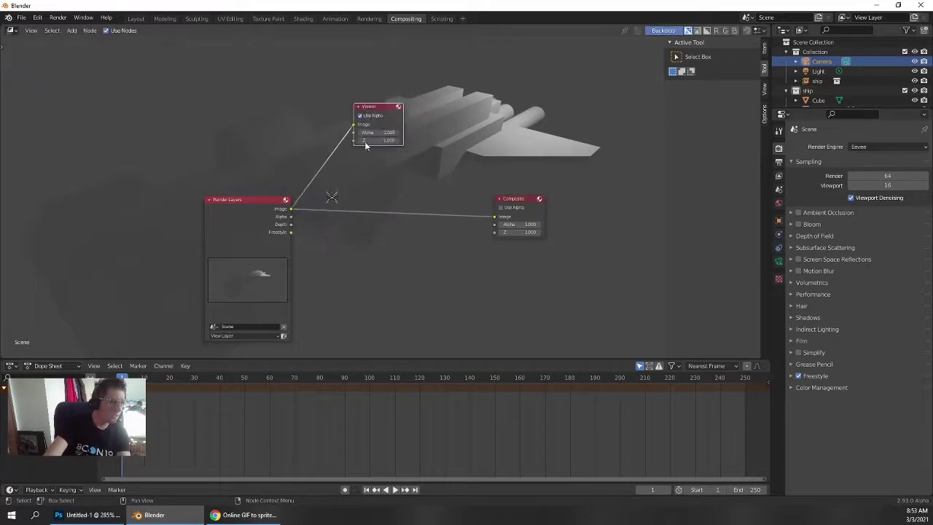
scroll(386, 115, "up", 1)
scroll(377, 209, "down", 2)
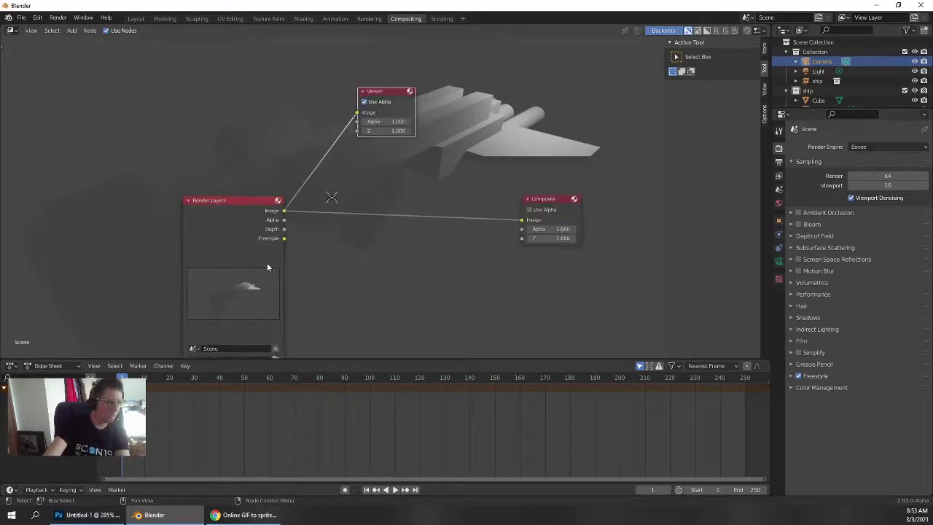
key("shift+a")
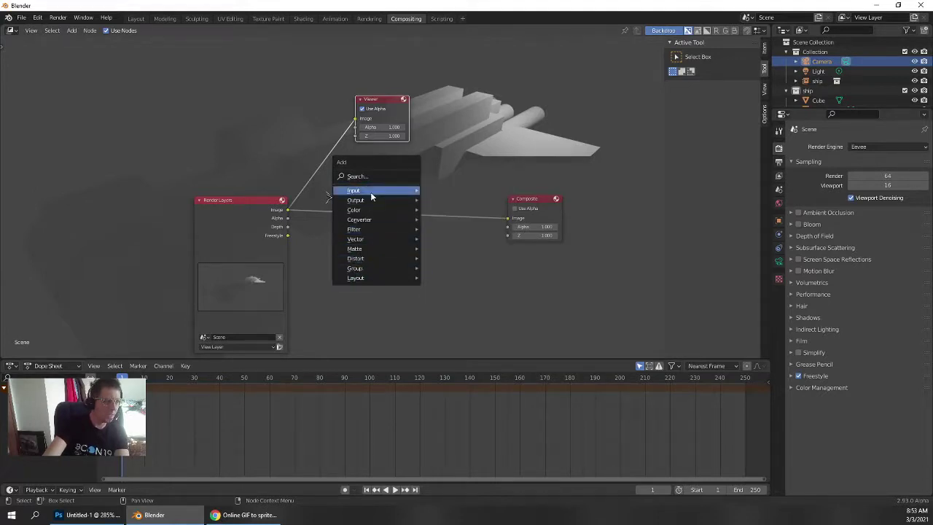
mouse_move(372, 202)
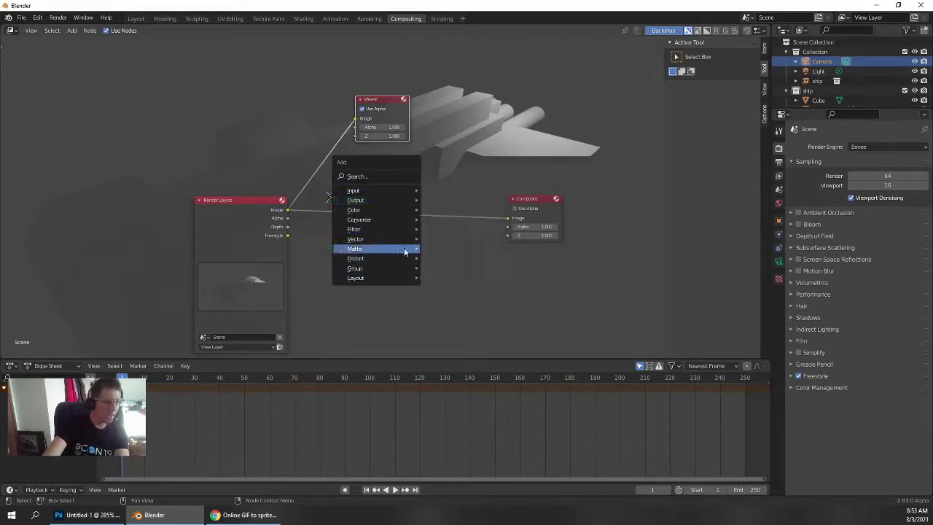
key("Escape")
middle_click_drag(492, 168, 497, 194)
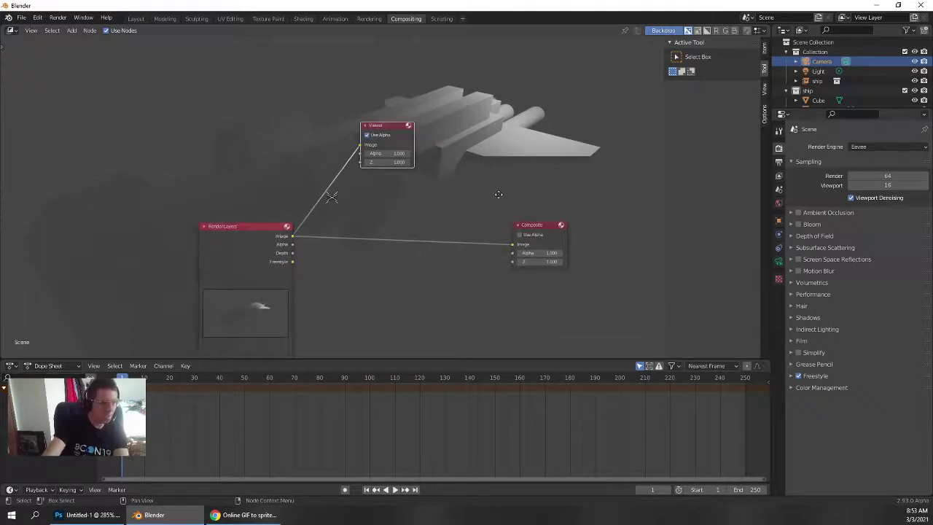
left_click_drag(292, 262, 515, 129)
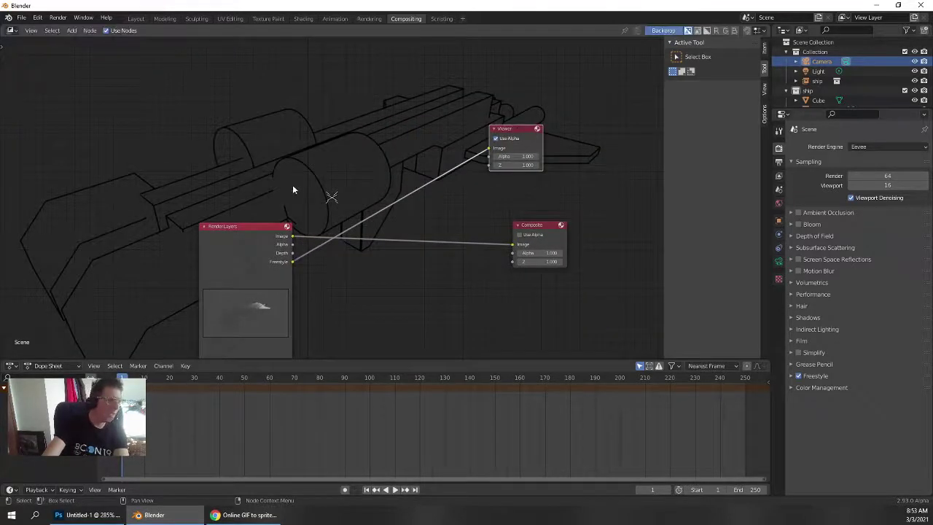
Insert an Alpha Over node on the link into the Composite output
middle_click_drag(327, 179, 241, 196)
scroll(243, 191, "down", 1)
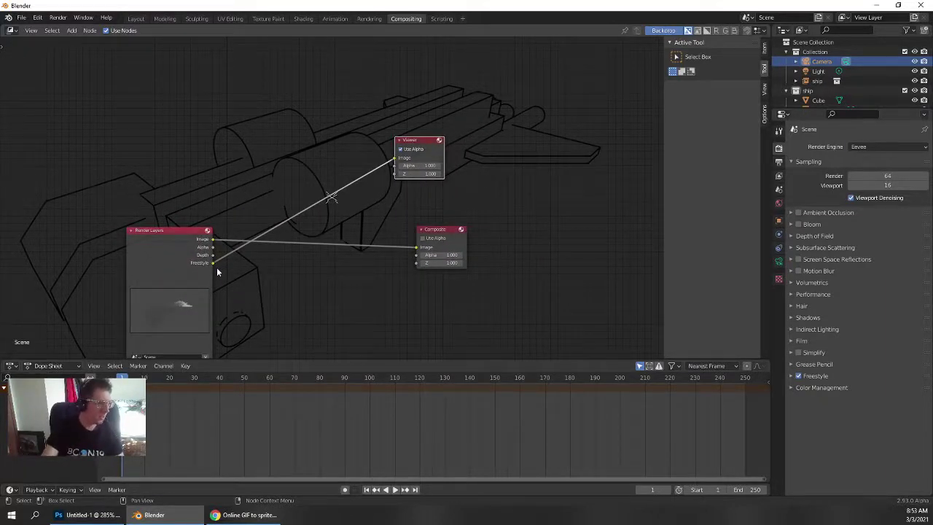
key("shift+a")
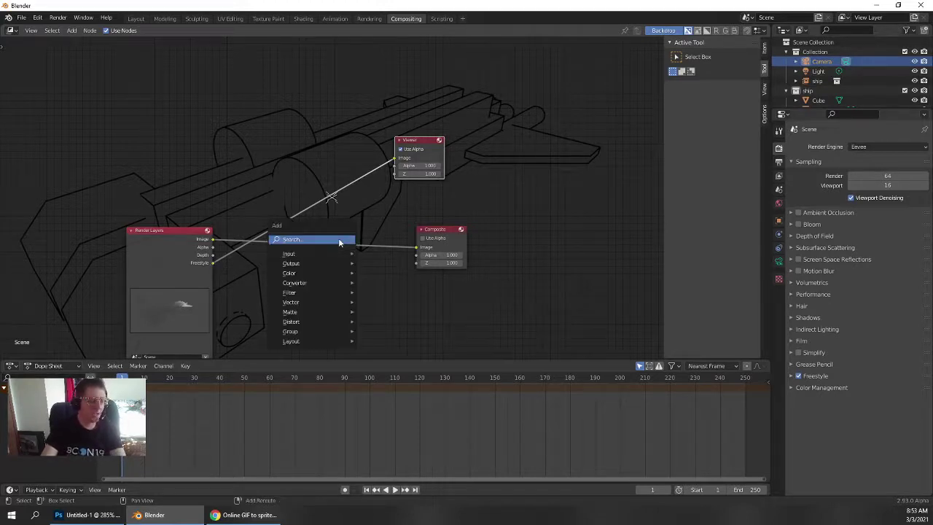
key("Escape")
key("shift+a")
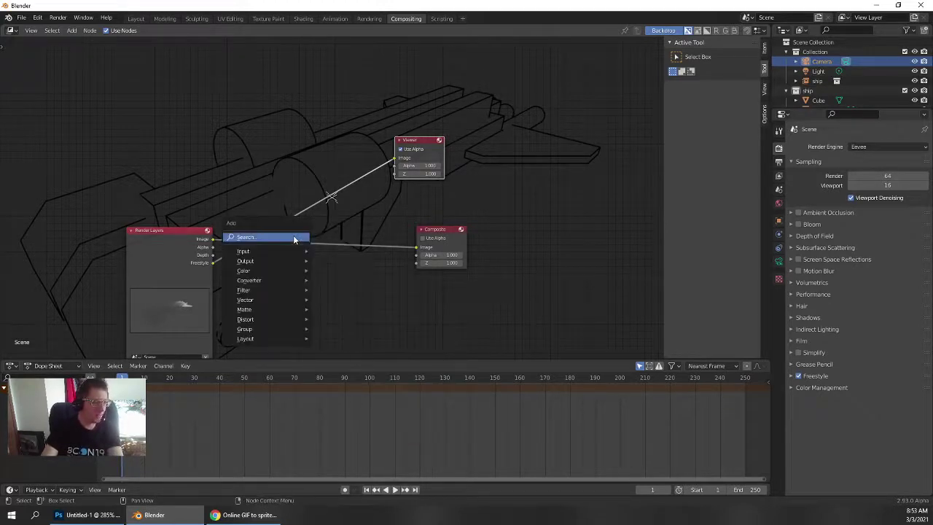
mouse_move(275, 280)
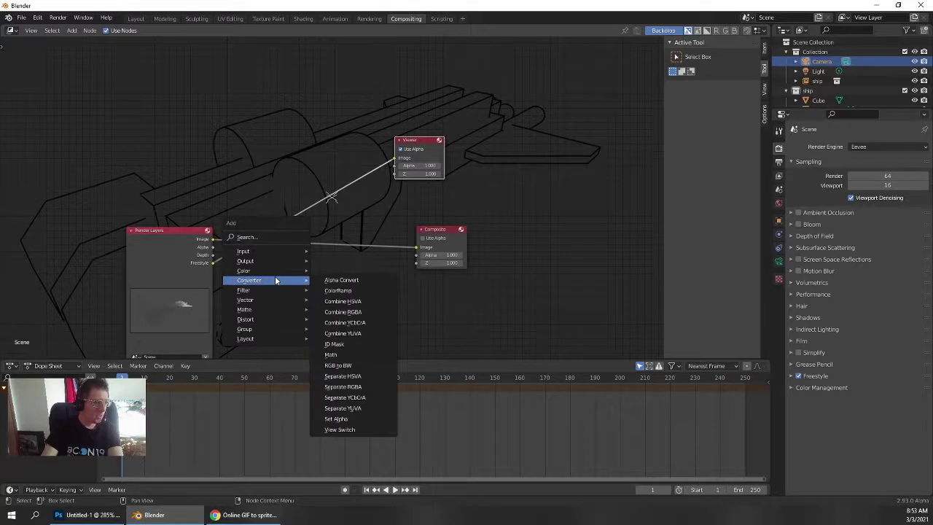
left_click(338, 270)
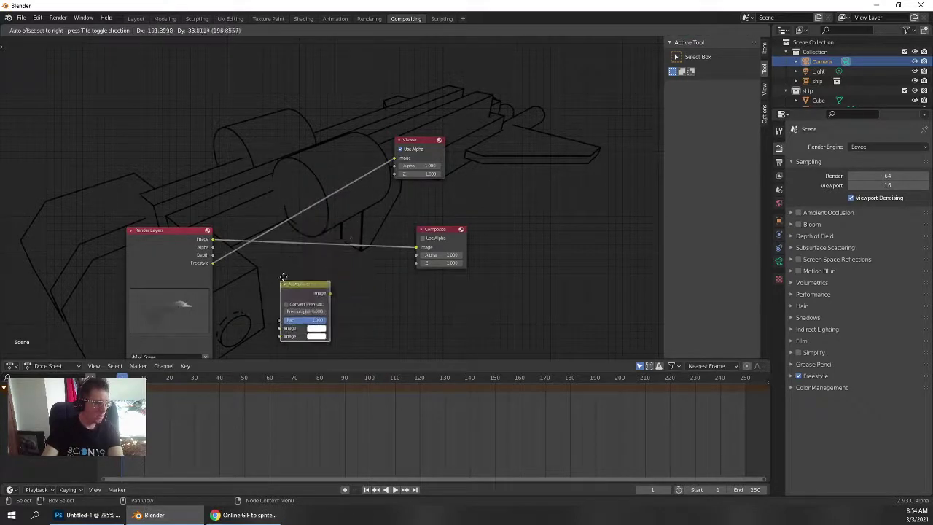
left_click(314, 248)
Plug Freestyle into Alpha Over's second Image over white, and enlarge the backdrop
left_click_drag(214, 265, 335, 253)
left_click(334, 259, "ctrl+shift")
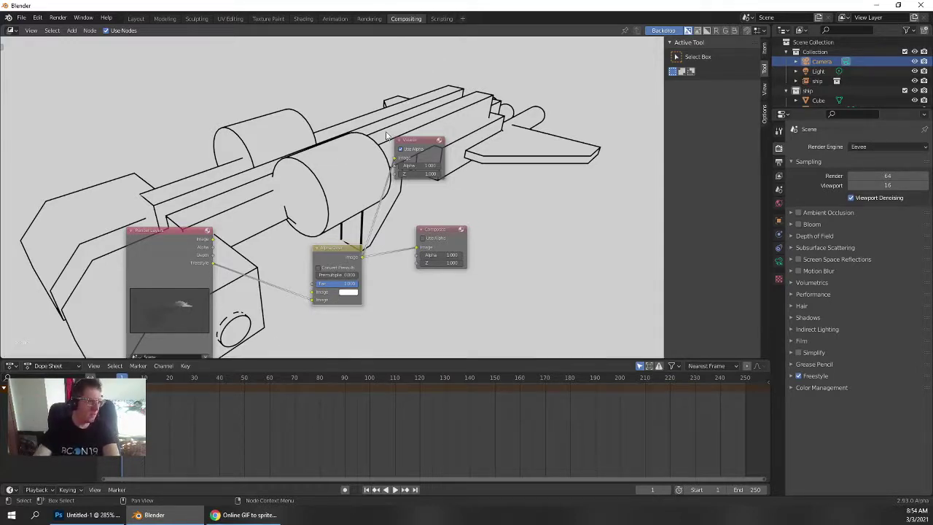
key("alt+v")
key("alt+v")
key("alt+v")
key("alt+v")
key("alt+v")
key("alt+v")
key("alt+v")
key("alt+v")
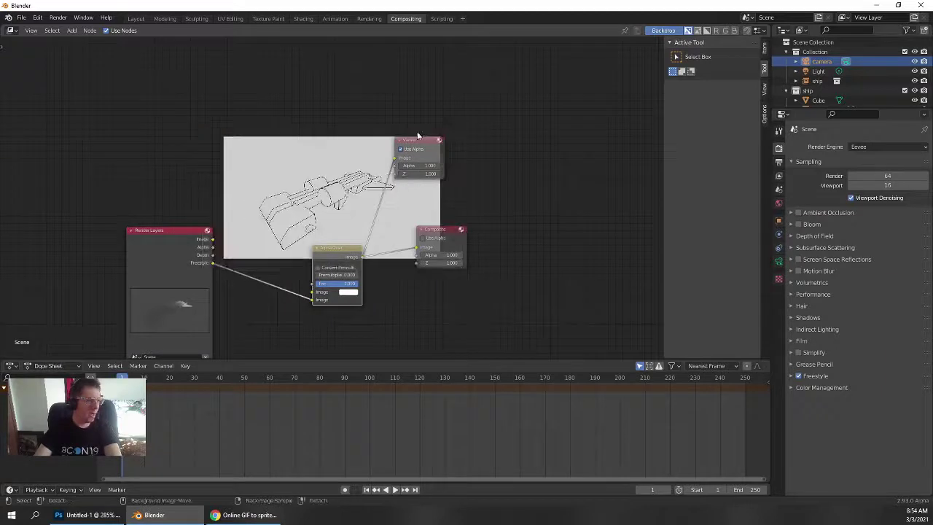
key("v")
key("v")
key("v")
key("v")
key("v")
key("v")
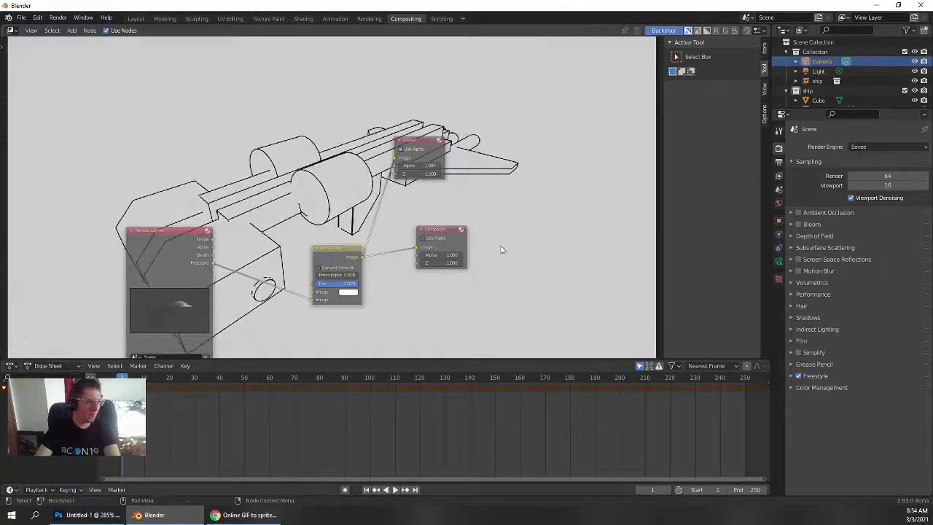
scroll(378, 253, "down", 1)
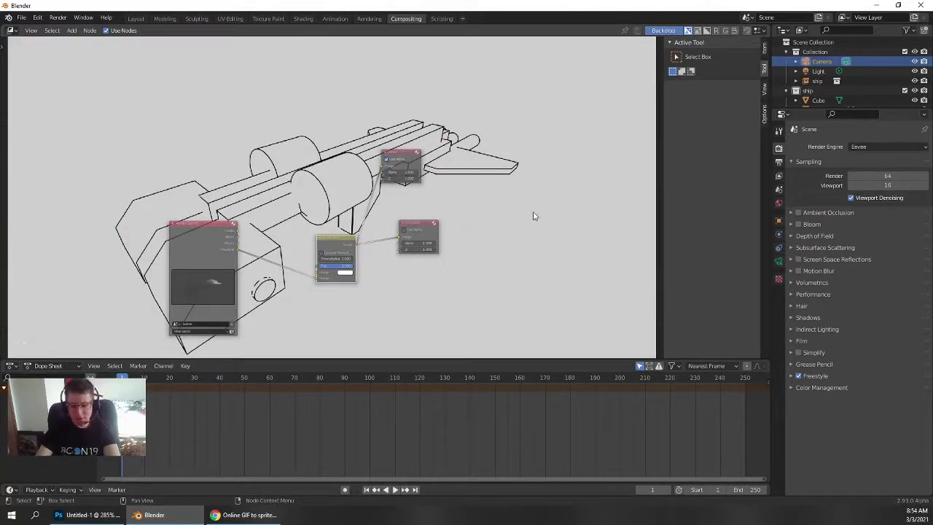
Save the black-on-white line-art ship render to the Desktop as untitled2.png
key("F12")
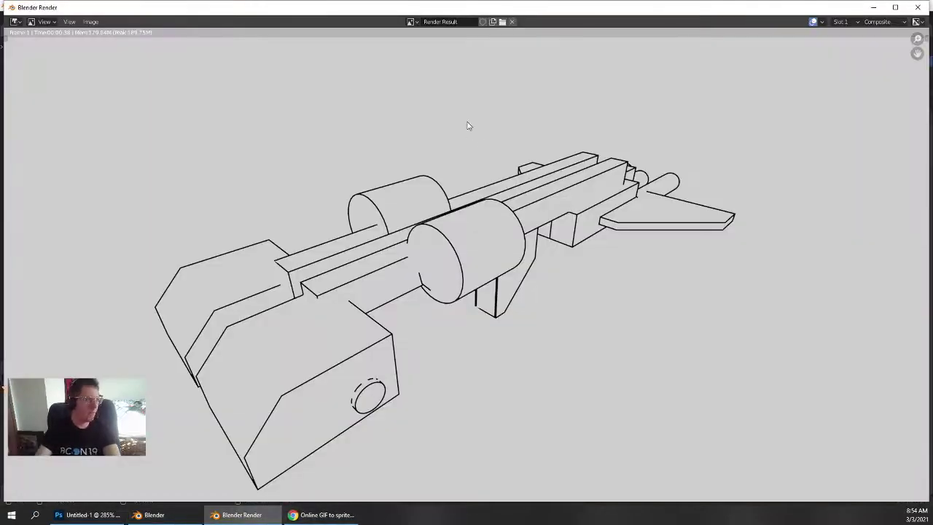
left_click(90, 22)
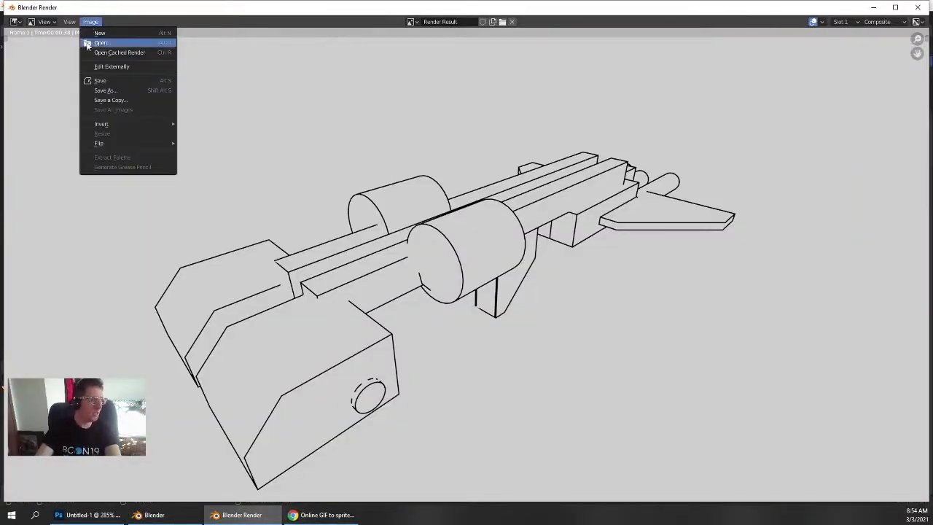
left_click(90, 22)
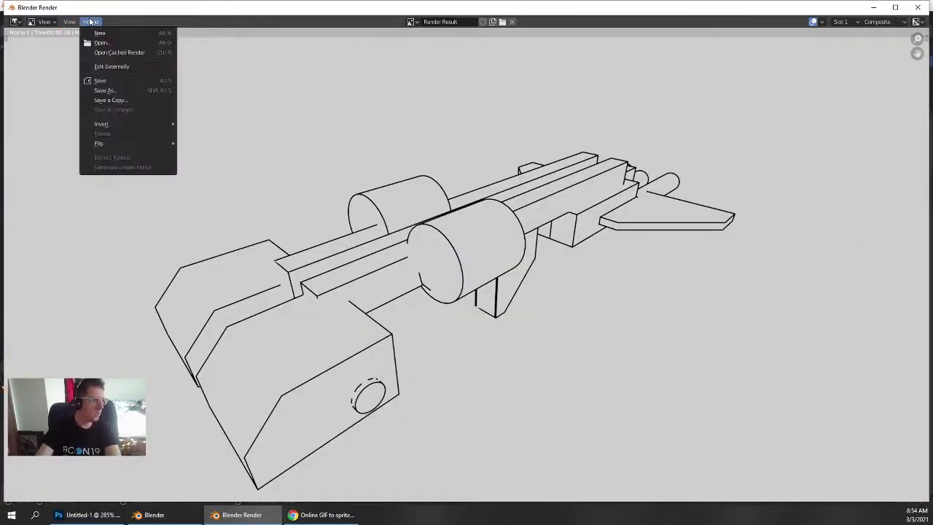
left_click(109, 89)
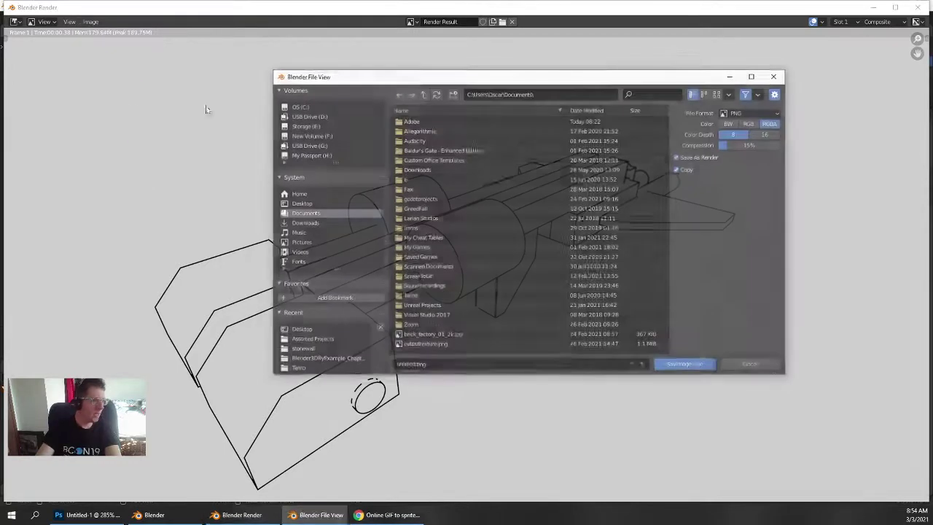
left_click(300, 330)
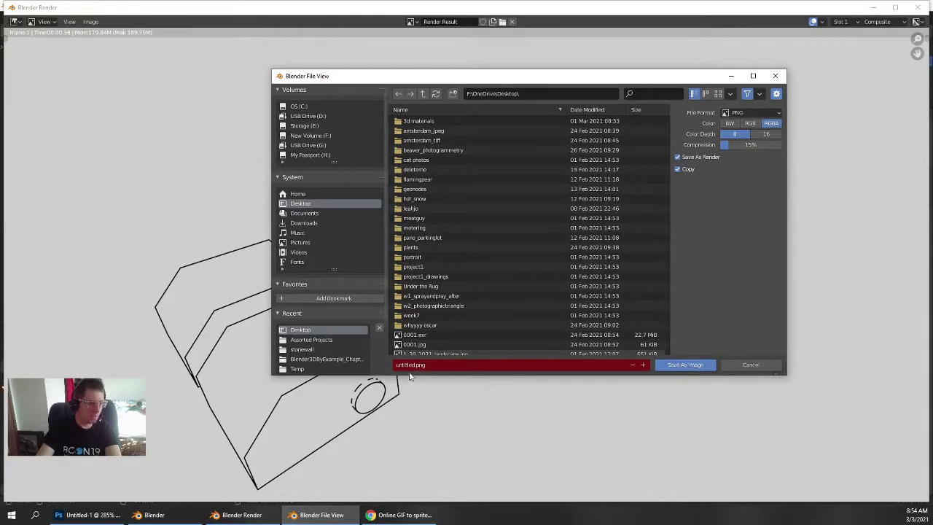
left_click(412, 366)
left_click(413, 366)
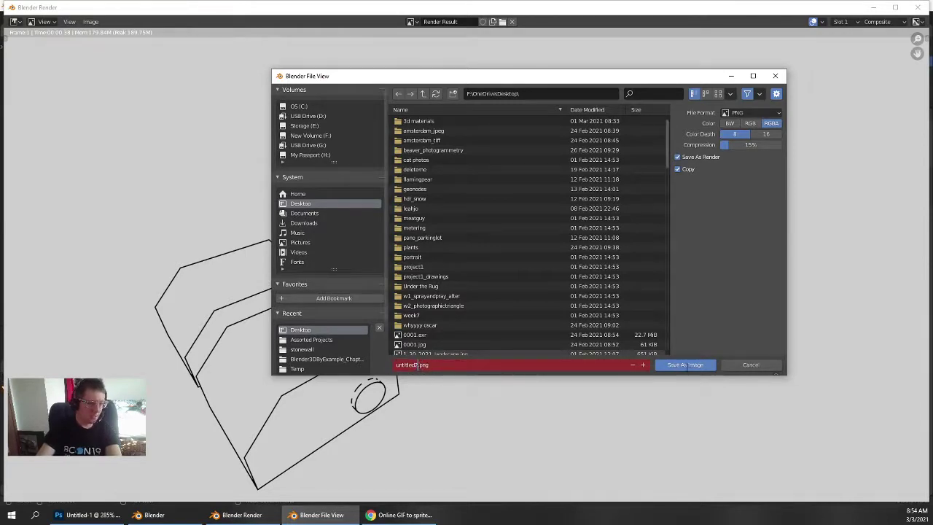
type("2")
left_click(685, 364)
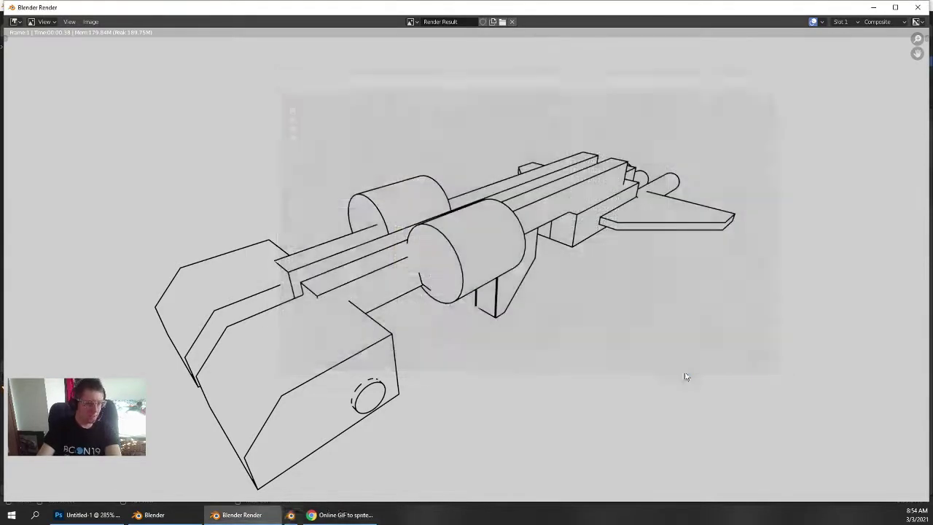
Close the render window, return to Layout, and hide the ship collection and object
left_click(924, 8)
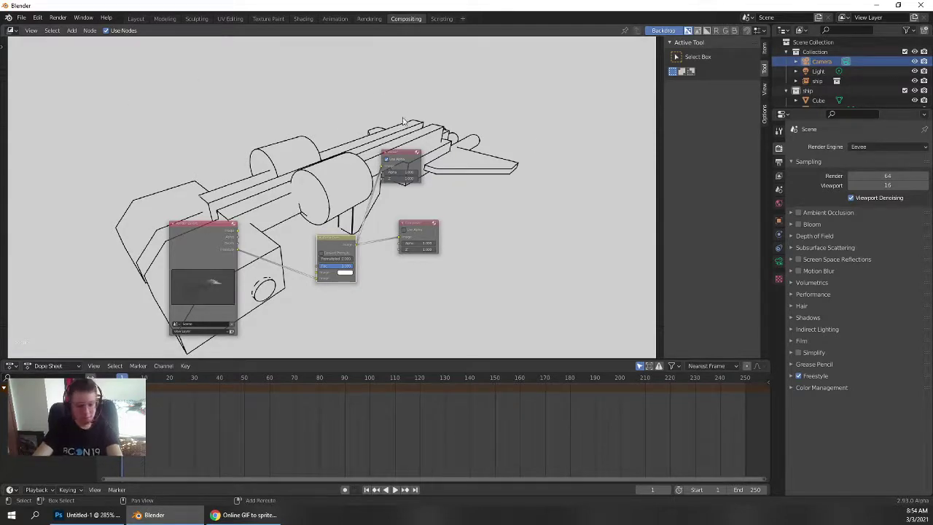
left_click(136, 19)
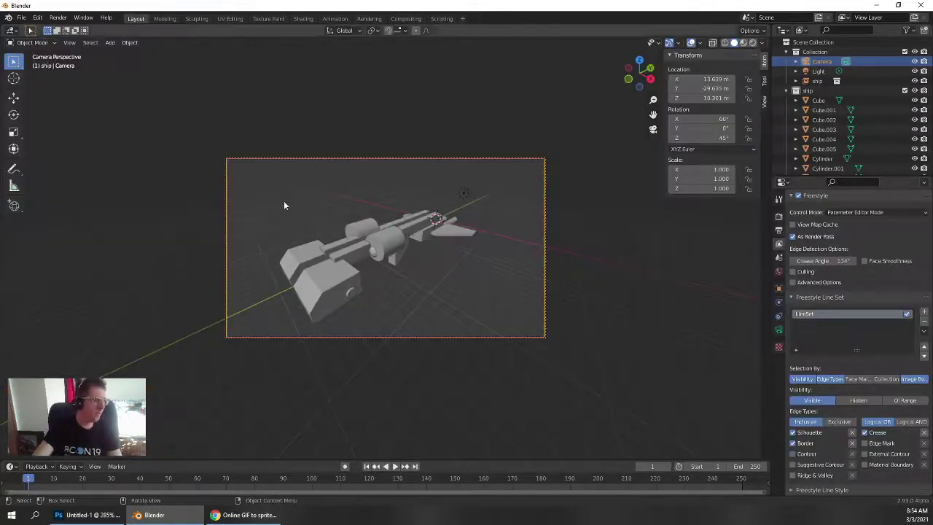
middle_click_drag(386, 190, 422, 214)
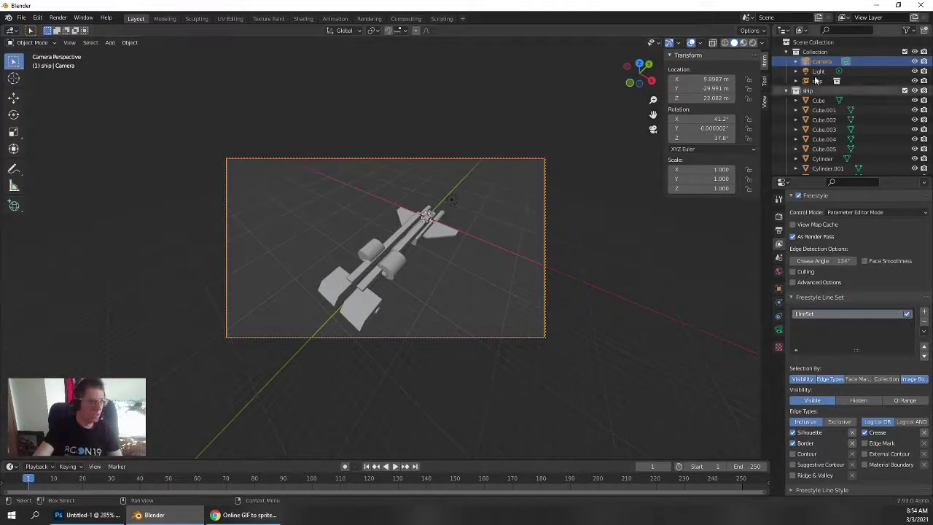
left_click(786, 91)
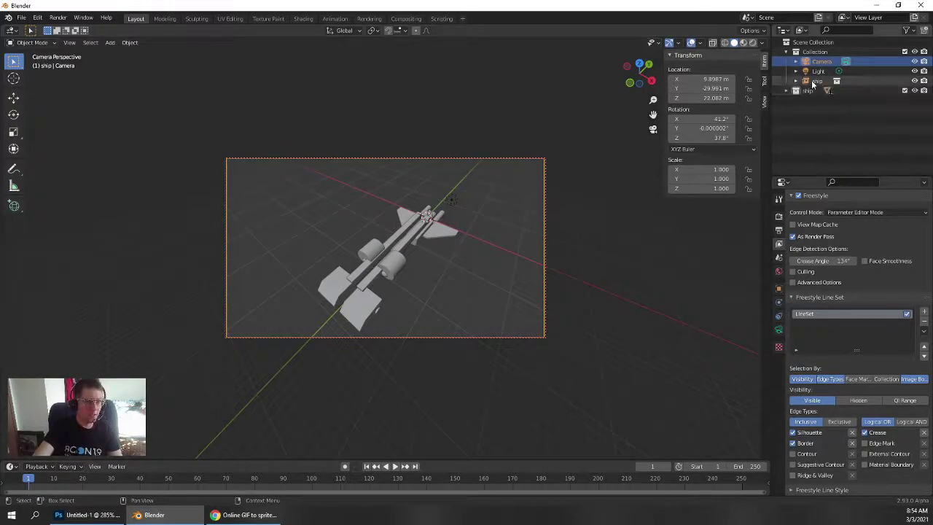
left_click(914, 90)
left_click(915, 81)
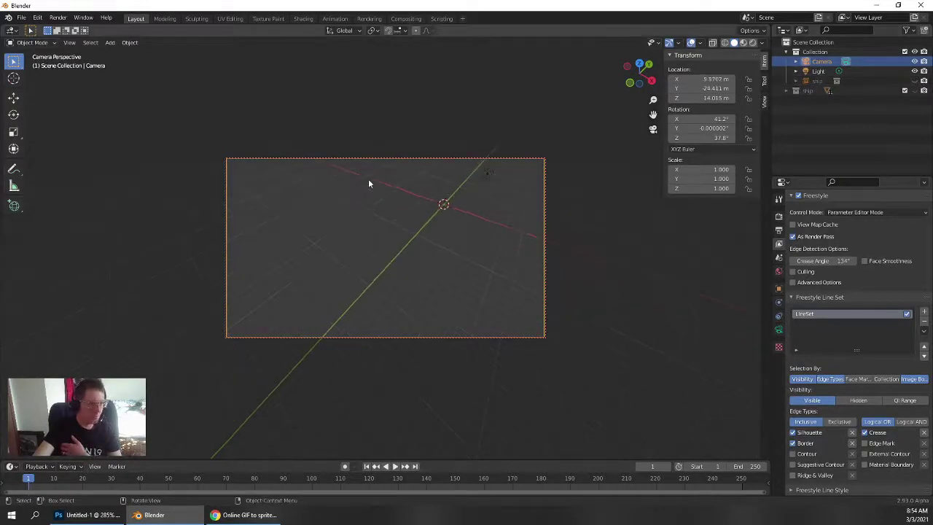
Untick Camera to View in the viewport settings so the view orbits freely
scroll(420, 171, "up", 3)
middle_click_drag(510, 270, 397, 285)
left_click(764, 100)
left_click(709, 175)
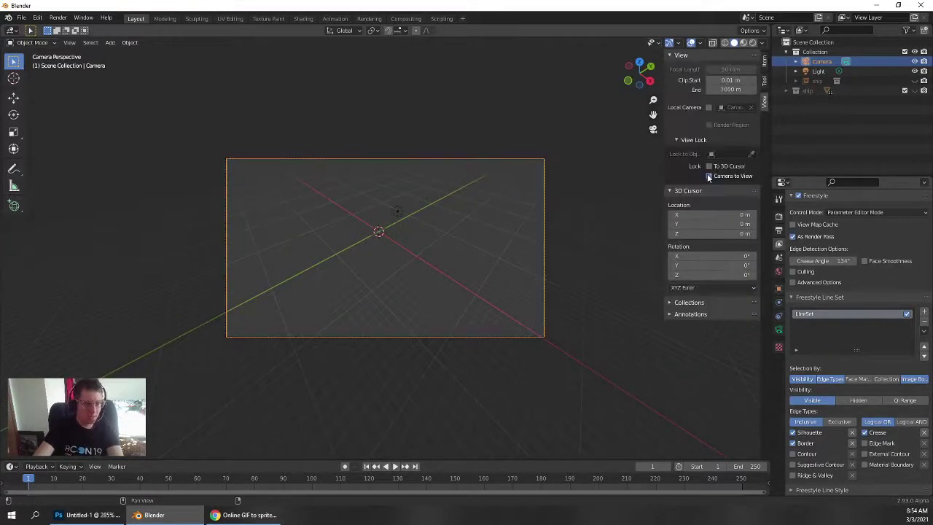
middle_click_drag(408, 218, 431, 239)
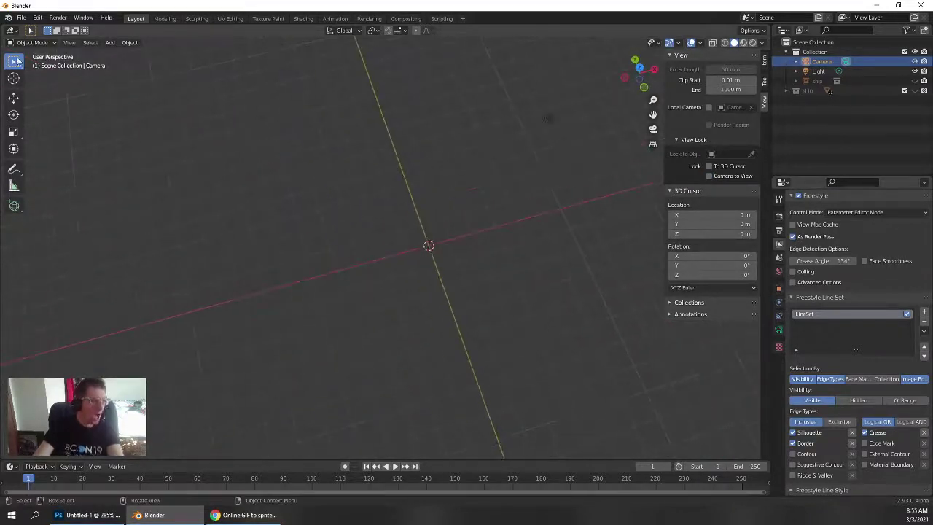
Add an Image empty at the world origin with Shift+A
left_click(21, 17)
mouse_move(42, 151)
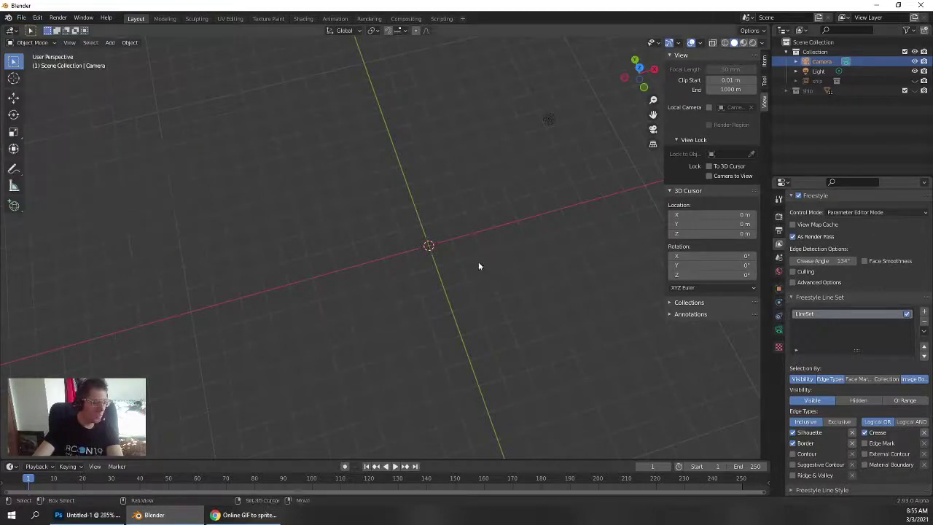
key("shift+a")
middle_click_drag(305, 287, 393, 223)
key("shift+a")
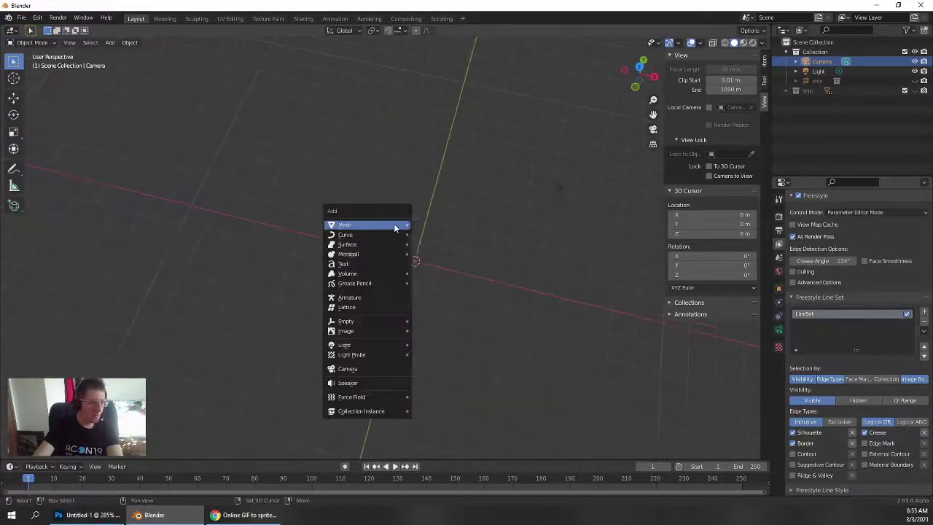
mouse_move(394, 223)
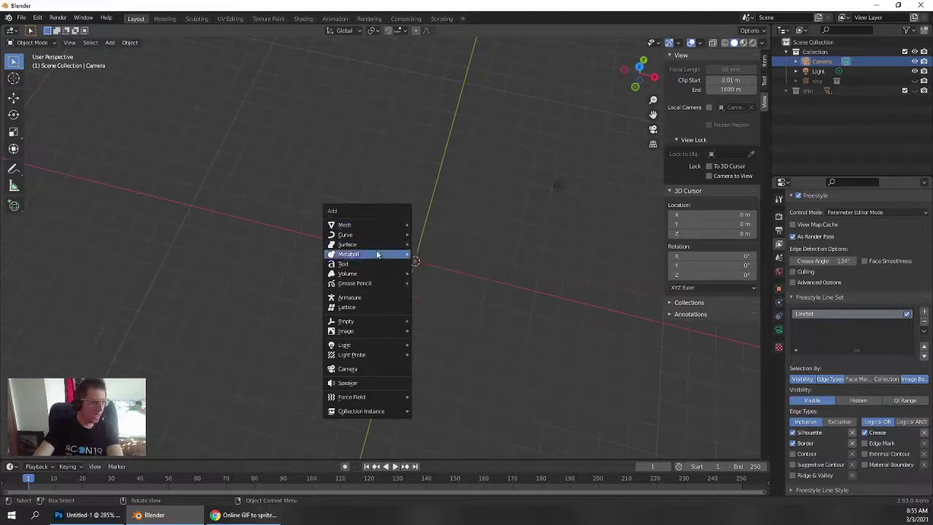
mouse_move(362, 324)
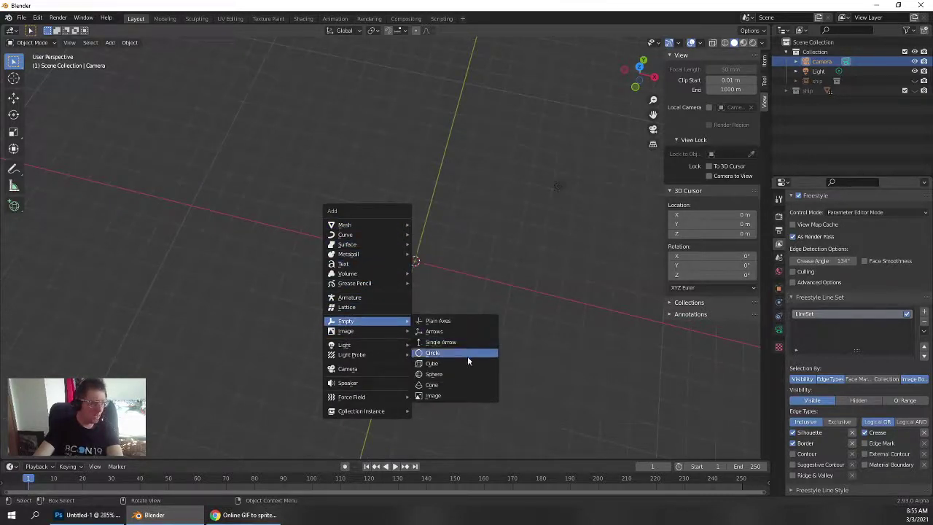
left_click(443, 396)
Load untitled2.png from the Desktop onto the image empty
middle_click_drag(443, 400, 548, 260)
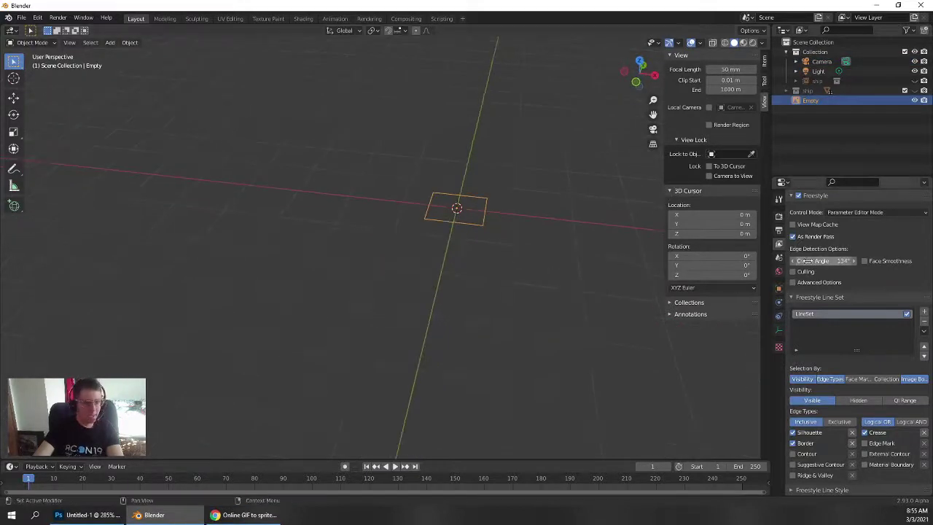
left_click(778, 348)
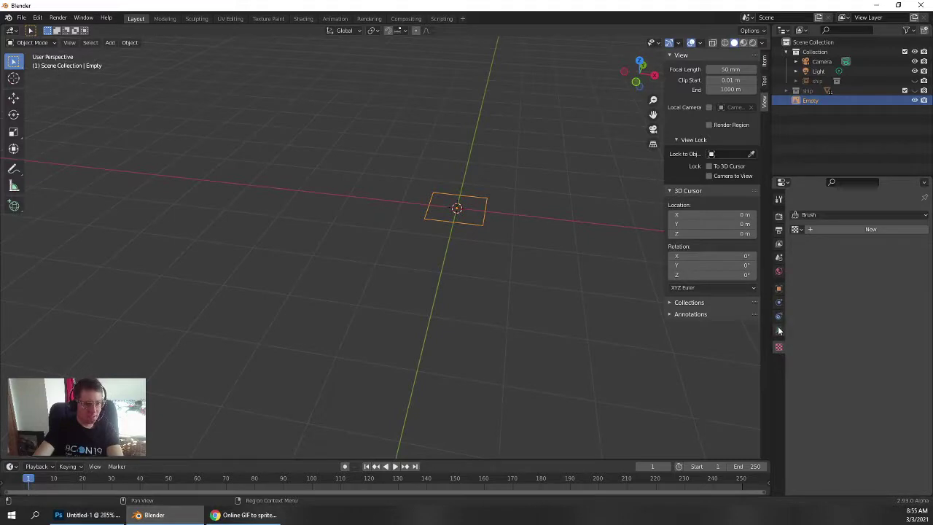
left_click(778, 331)
left_click(828, 354)
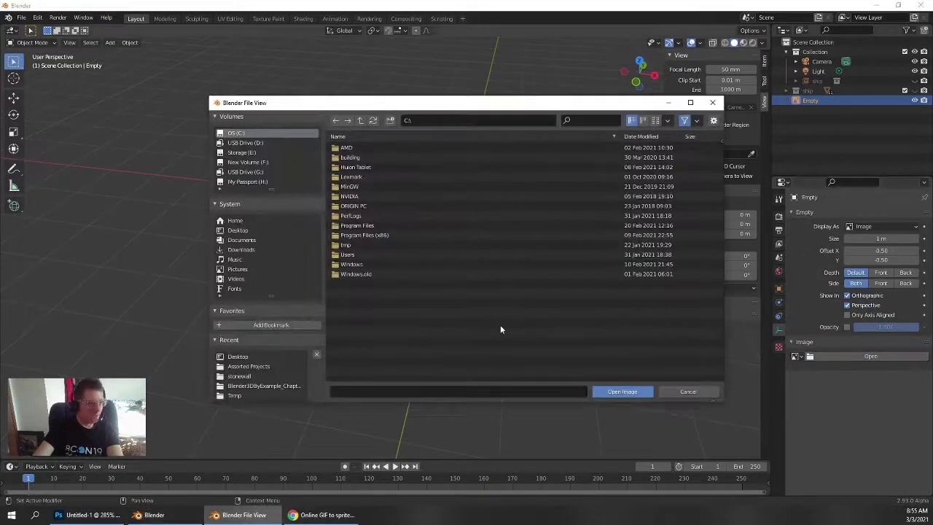
left_click(237, 356)
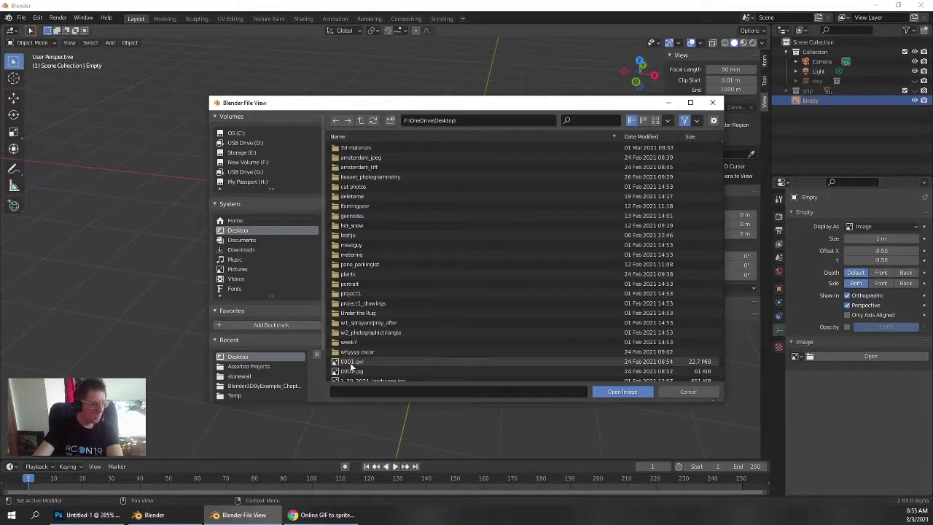
left_click(643, 136)
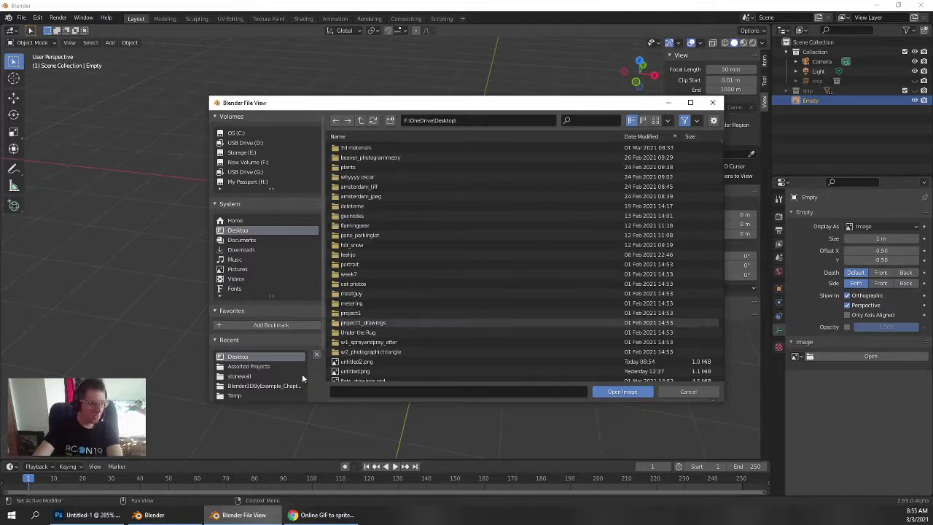
left_click(357, 360)
left_click(619, 392)
Scale the image plane up into a large reference and view it through the camera
middle_click_drag(598, 384, 472, 306)
key("s")
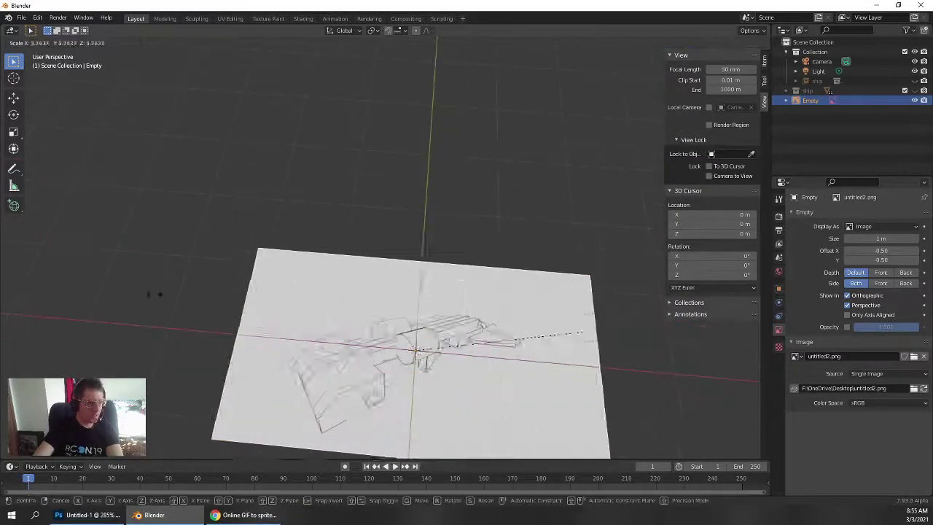
key("Escape")
key("s")
left_click(541, 286)
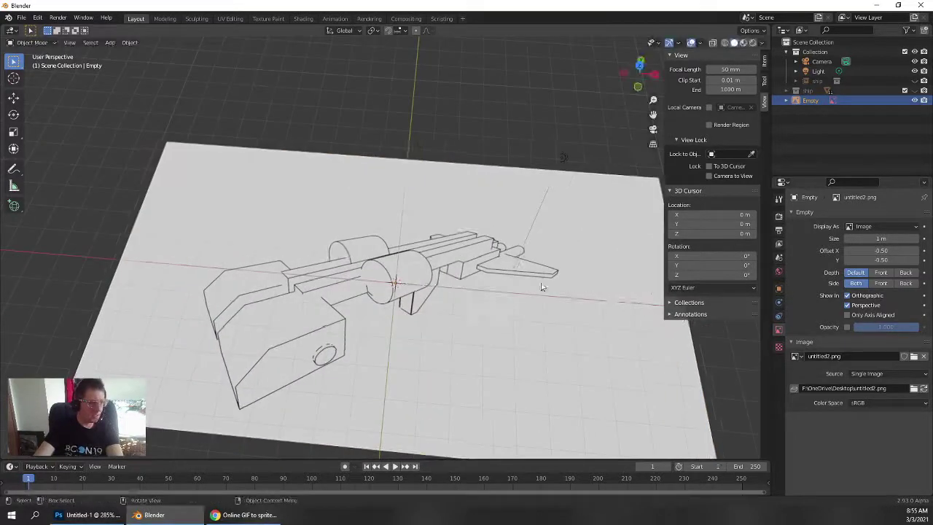
middle_click_drag(541, 287, 430, 294)
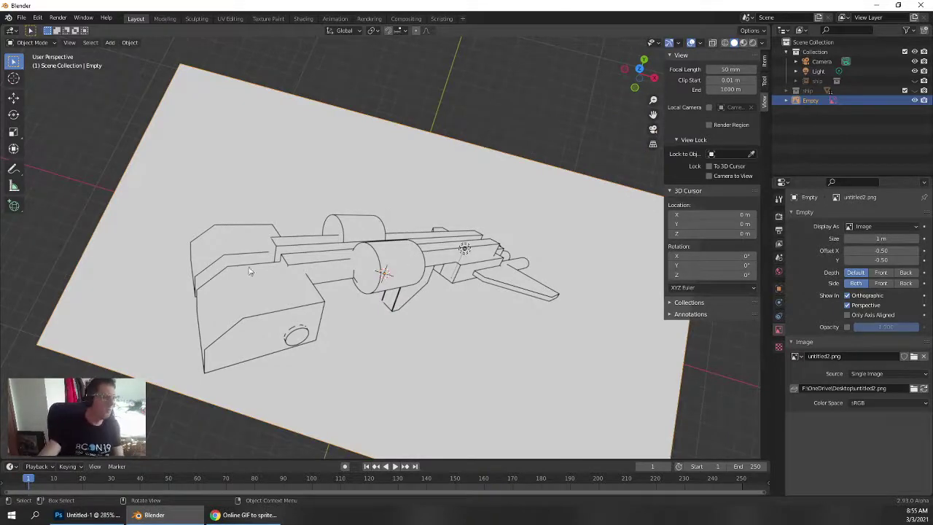
scroll(394, 292, "up", 3)
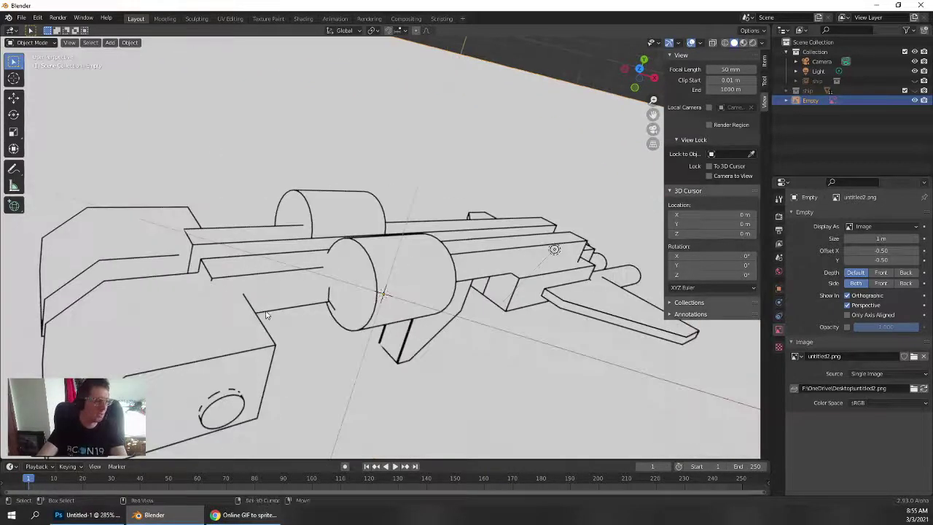
middle_click_drag(393, 292, 389, 242)
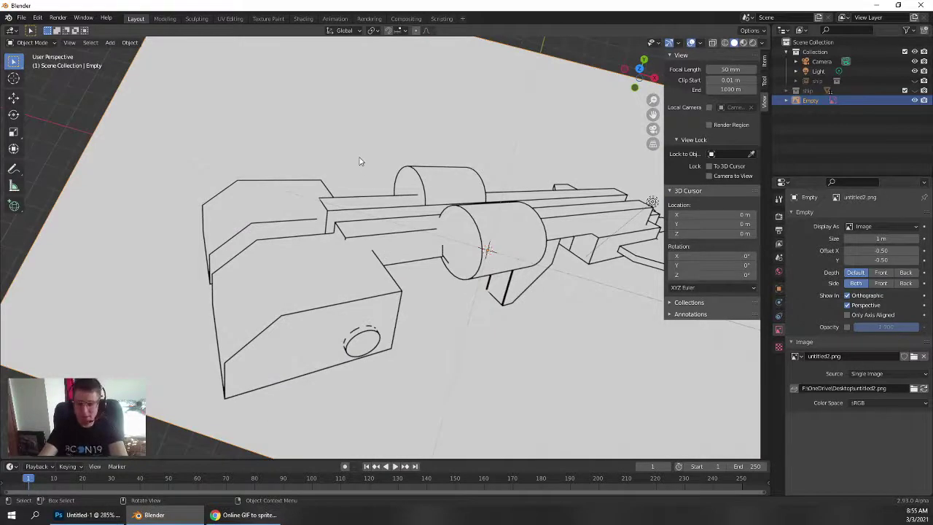
key("KP_0")
scroll(365, 211, "up", 3)
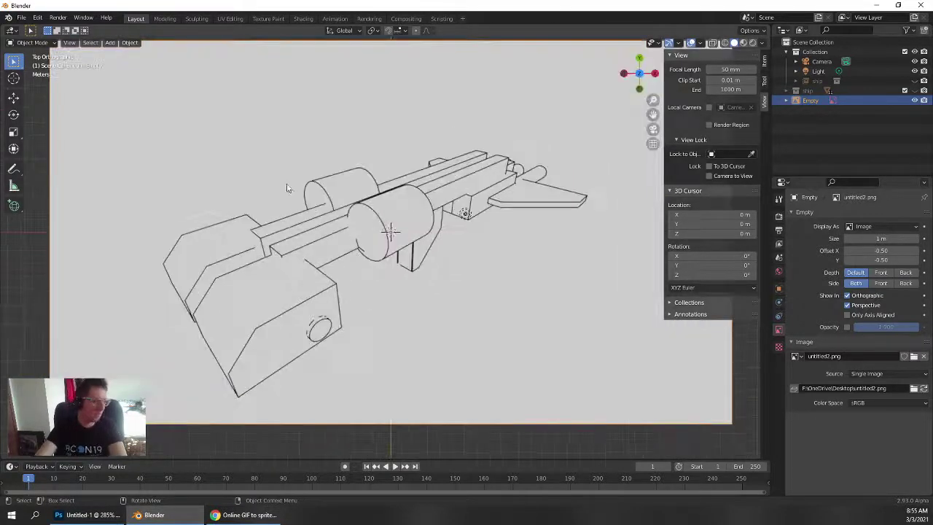
Trace the image to Grease Pencil with default settings, then undo it
left_click(130, 42)
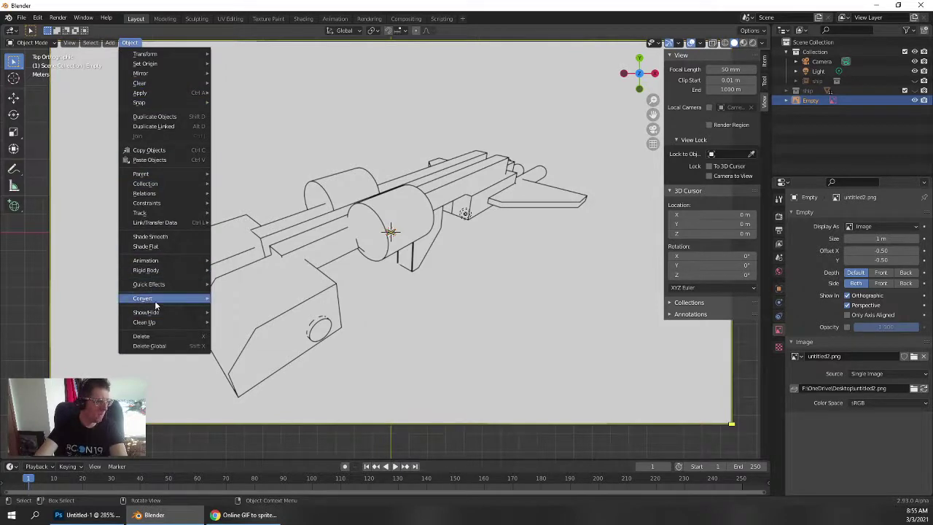
mouse_move(155, 298)
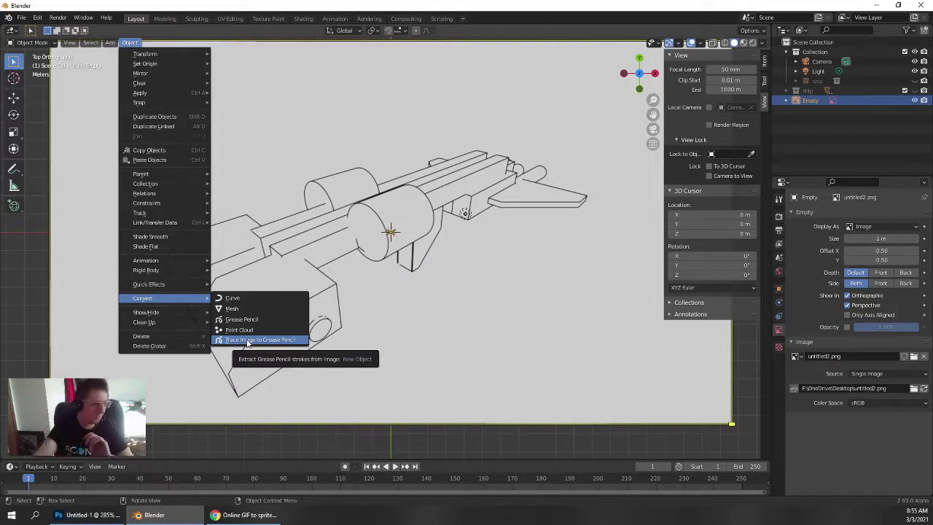
left_click(247, 340)
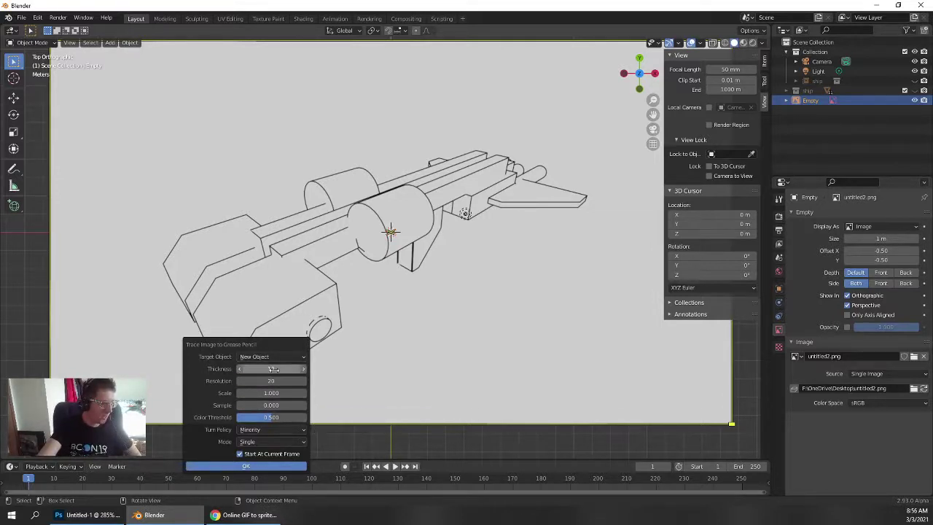
left_click(267, 465)
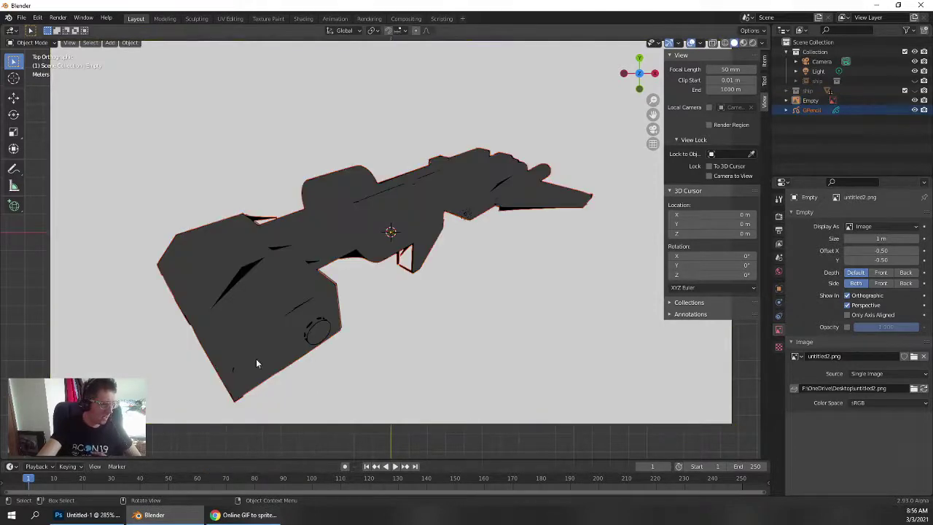
key("ctrl+z")
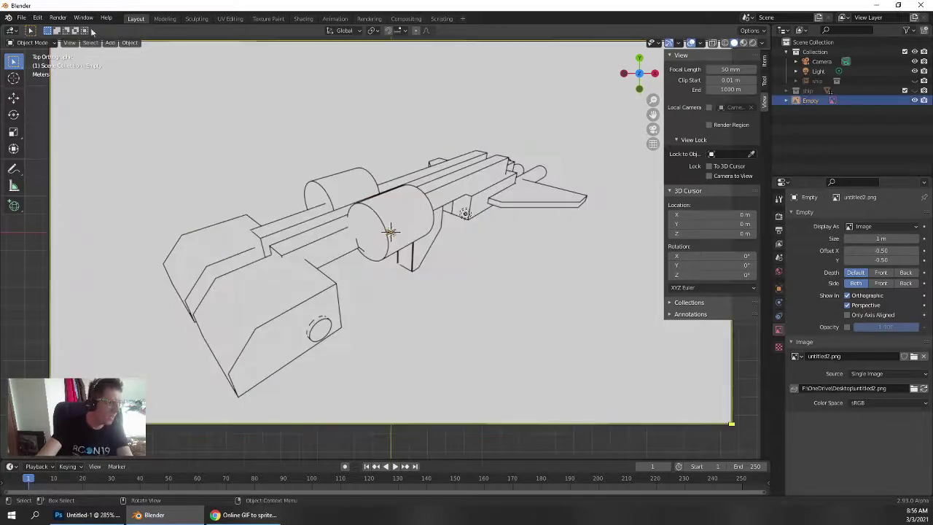
Retrace the image into a Grease Pencil object with stroke thickness 1
left_click(130, 42)
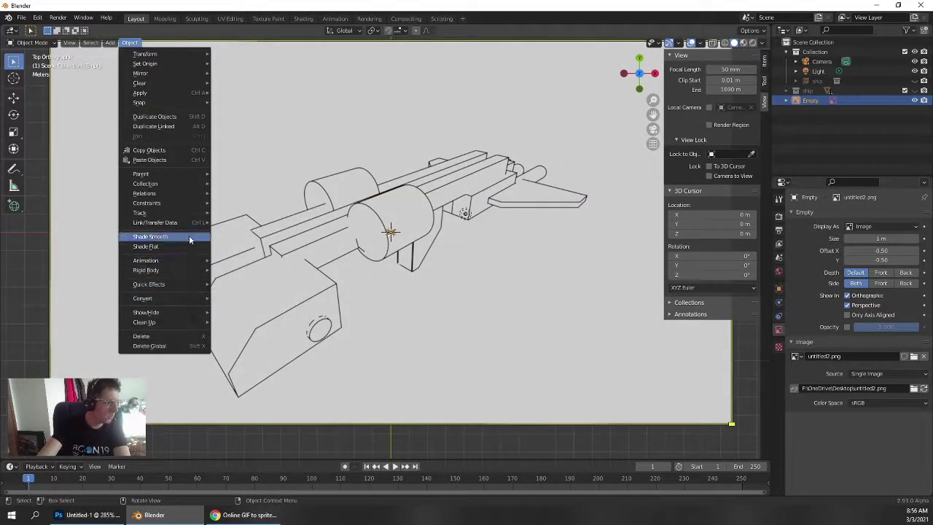
mouse_move(188, 212)
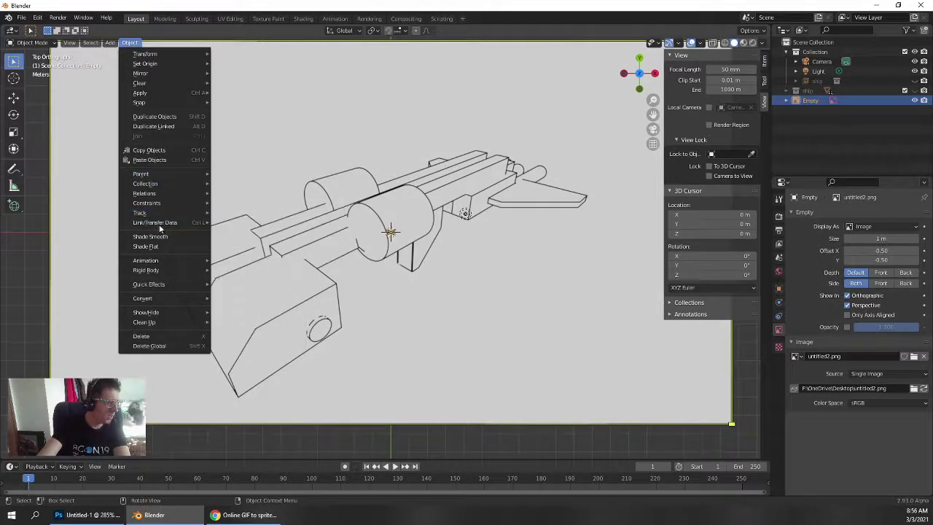
mouse_move(175, 322)
mouse_move(188, 298)
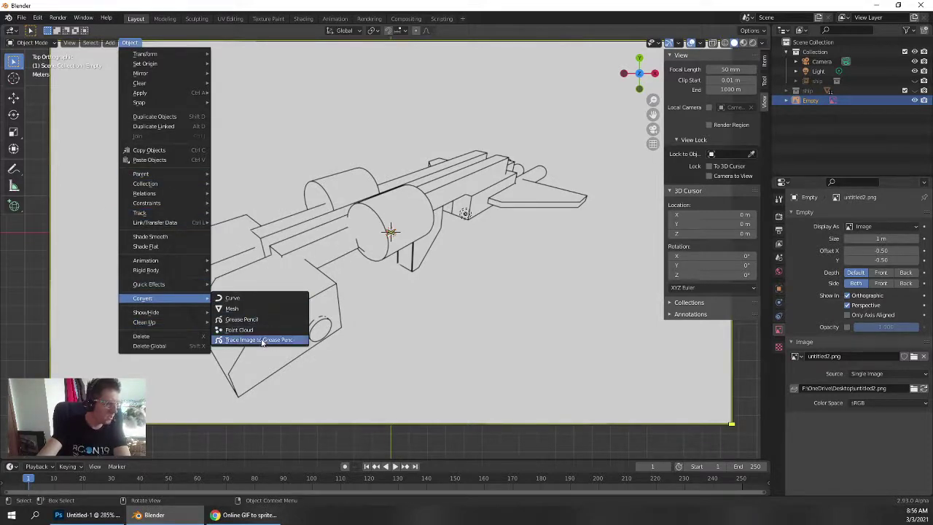
left_click(260, 339)
double_click(304, 368)
type("1")
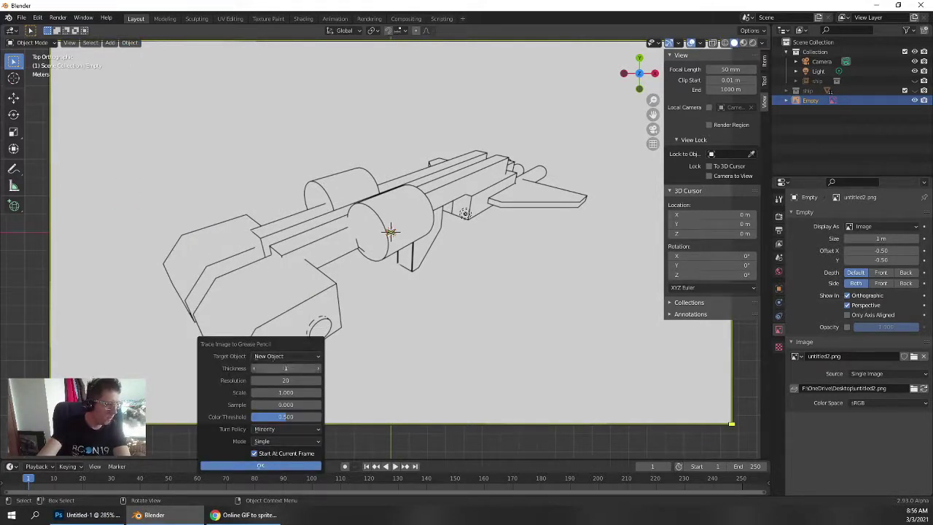
key("Return")
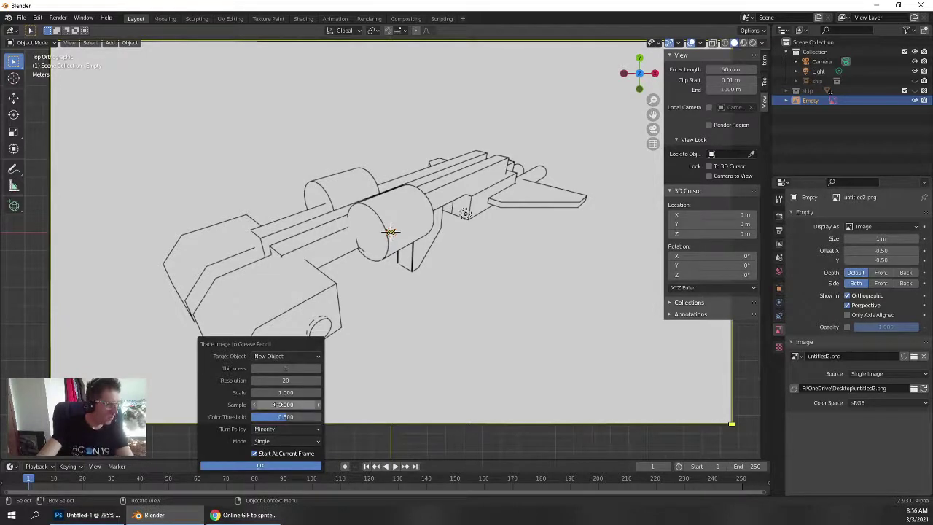
left_click(277, 466)
Hide the reference-image Empty with H and select the traced GPencil ship
scroll(261, 305, "up", 4)
scroll(260, 305, "down", 3)
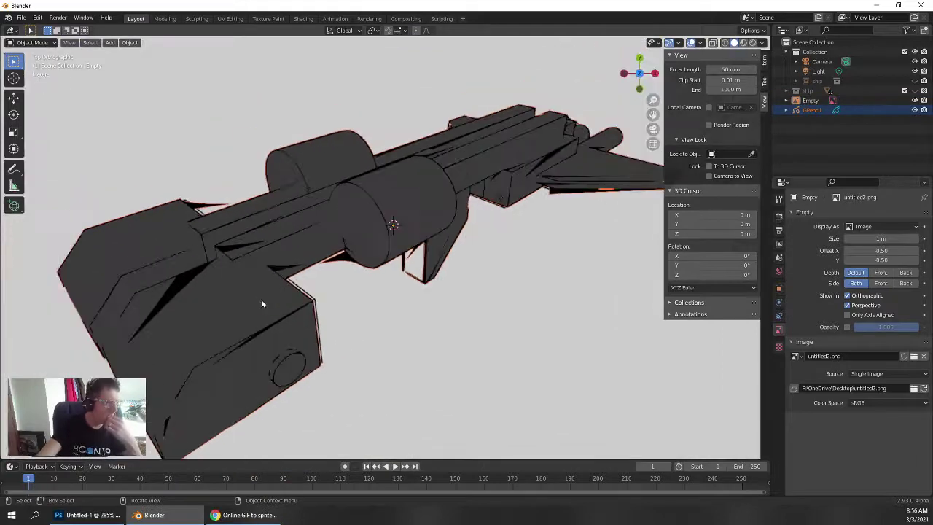
scroll(459, 245, "down", 5)
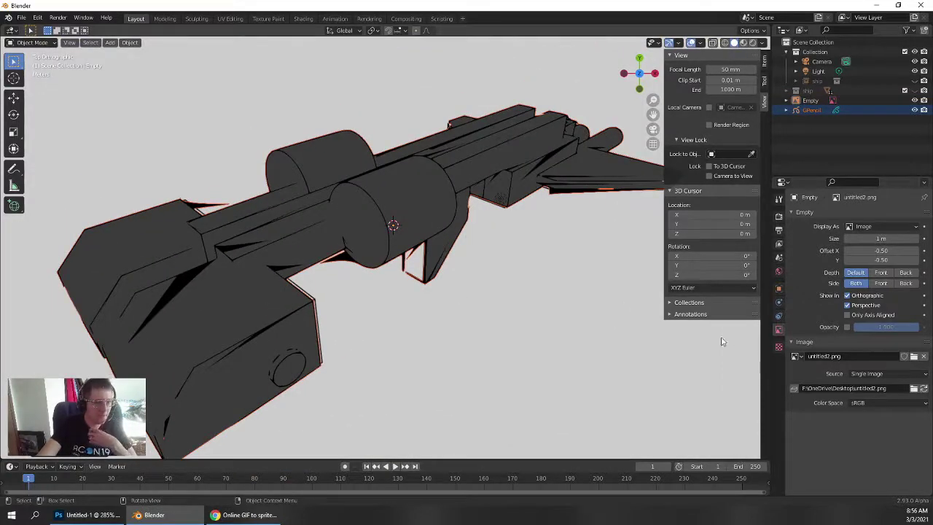
left_click(547, 246)
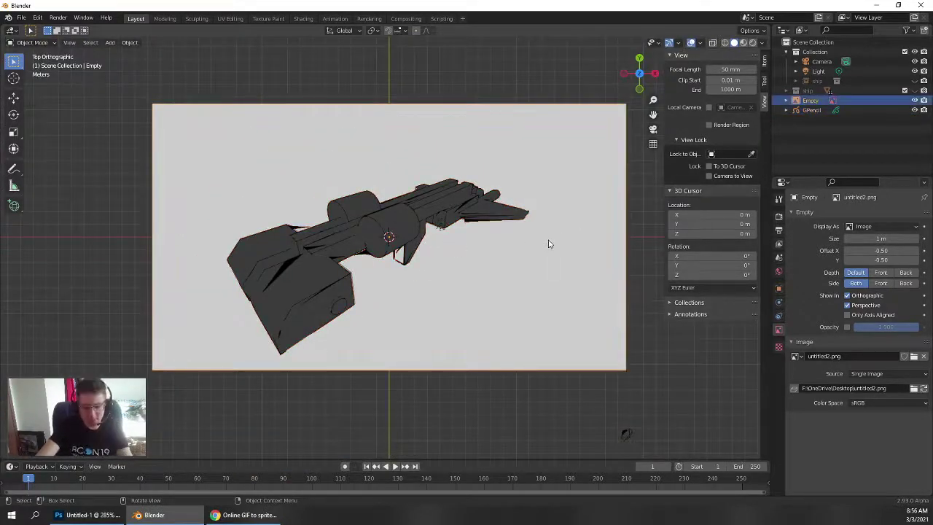
scroll(514, 289, "up", 2)
key("h")
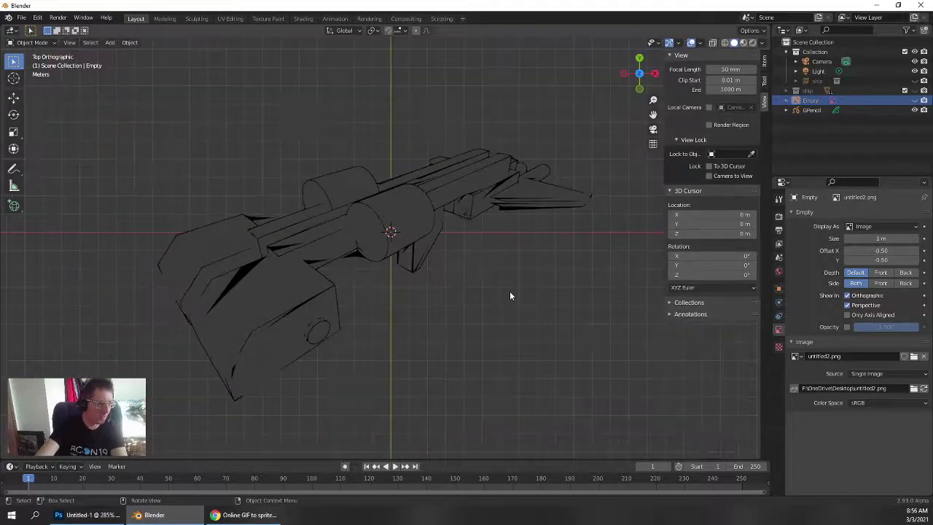
left_click(337, 211)
scroll(406, 259, "up", 2)
scroll(406, 259, "down", 3)
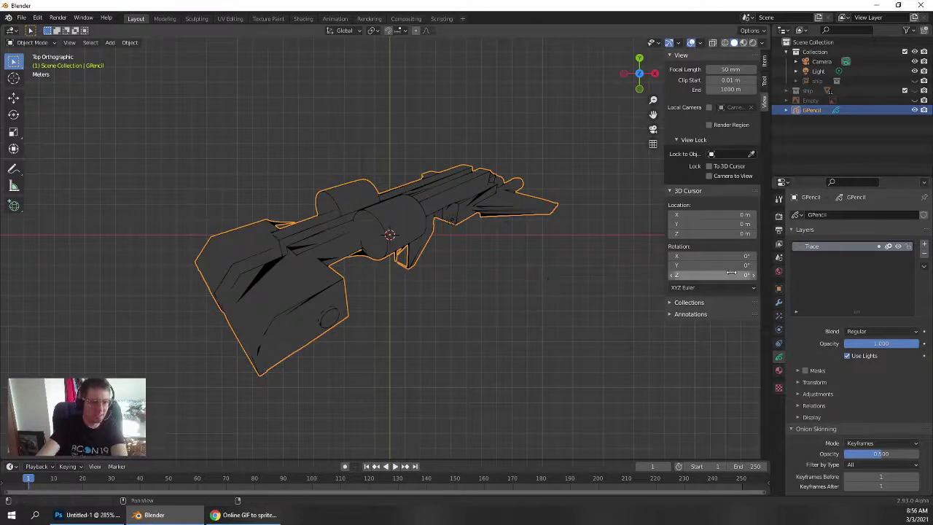
scroll(193, 310, "up", 2)
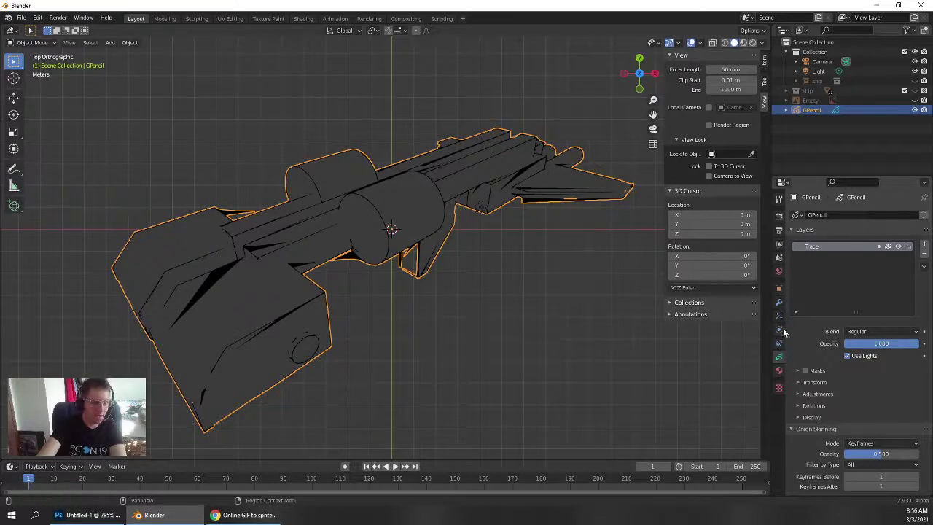
Change the Holdout material's fill colour from black to white and select the Stroke slot
left_click(778, 369)
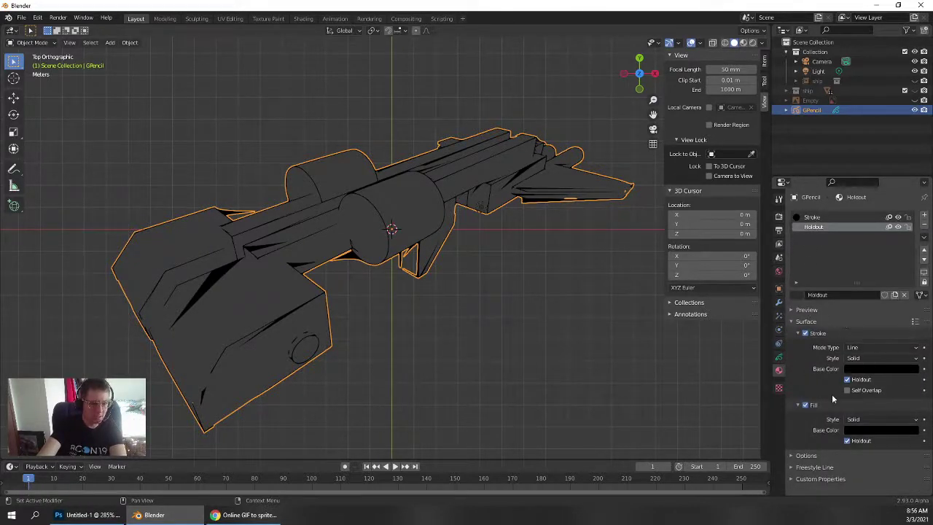
left_click(879, 429)
left_click_drag(910, 321, 916, 287)
scroll(369, 344, "down", 2)
scroll(369, 345, "up", 2)
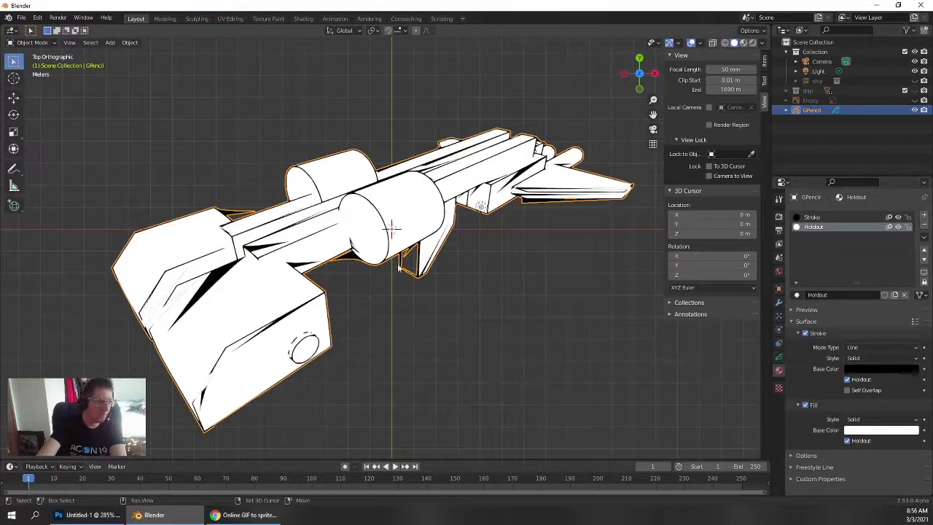
left_click(814, 217)
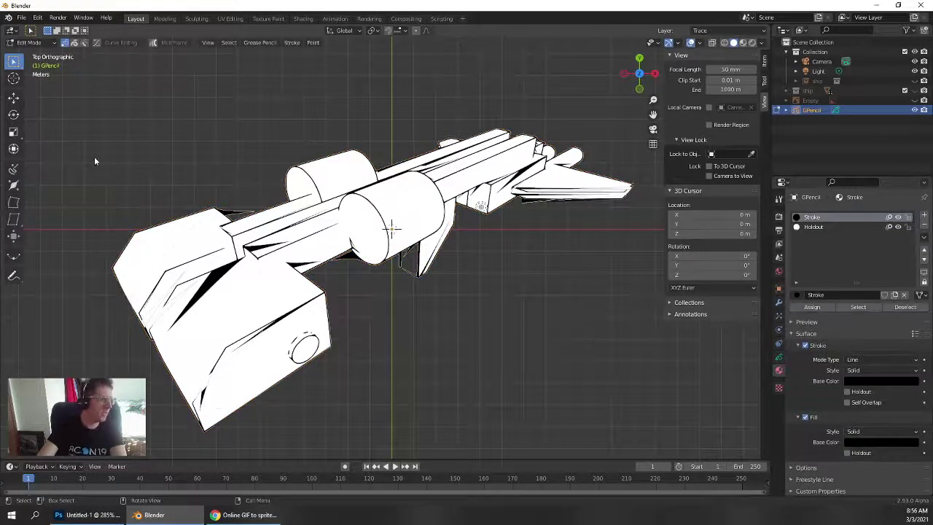
Switch the ship into Draw mode and choose the Ink Pen brush
key("ctrl+Tab")
left_click(251, 142)
scroll(392, 228, "up", 3)
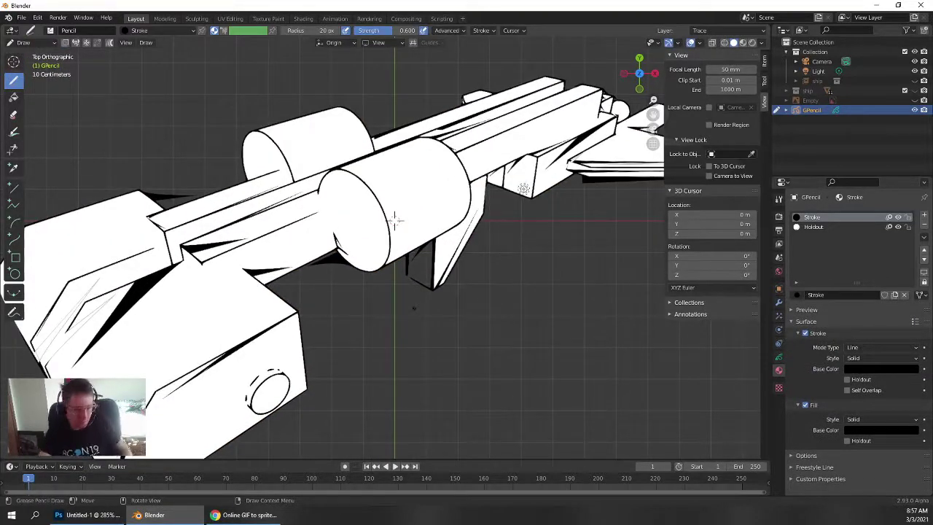
scroll(394, 220, "down", 2)
scroll(395, 211, "up", 4)
scroll(401, 201, "up", 2)
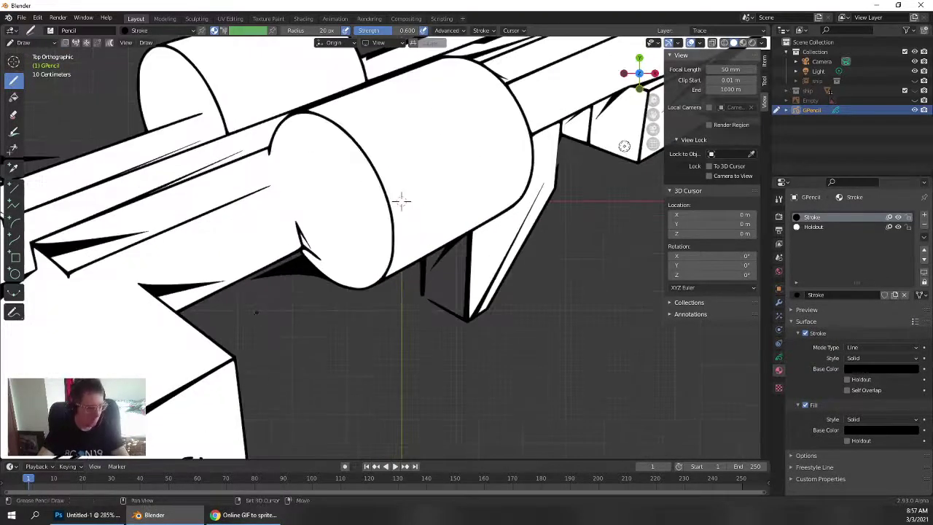
scroll(408, 208, "up", 3)
scroll(527, 254, "down", 3)
scroll(587, 258, "up", 2)
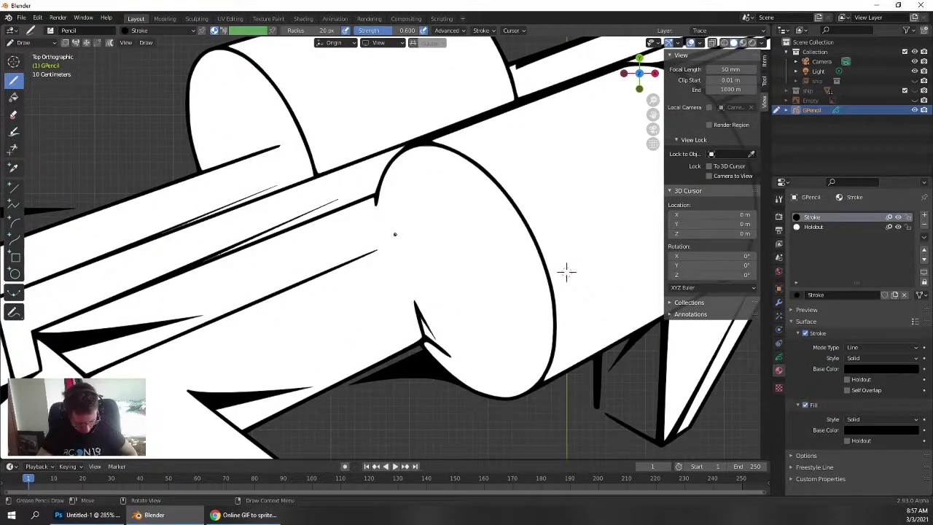
left_click(50, 30)
left_click(141, 62)
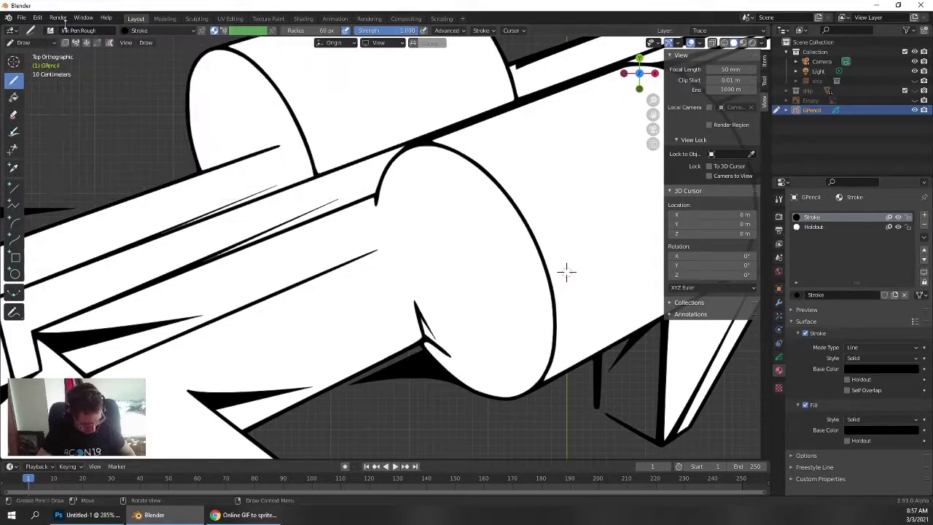
left_click(80, 30)
left_click(99, 62)
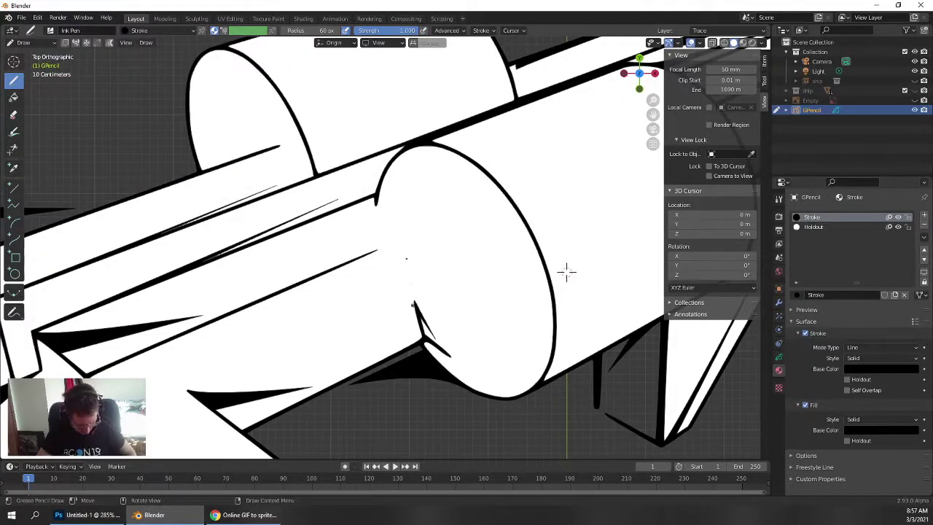
Add a new GP_Layer above Trace and make brush radius respond to pen pressure
left_click(778, 356)
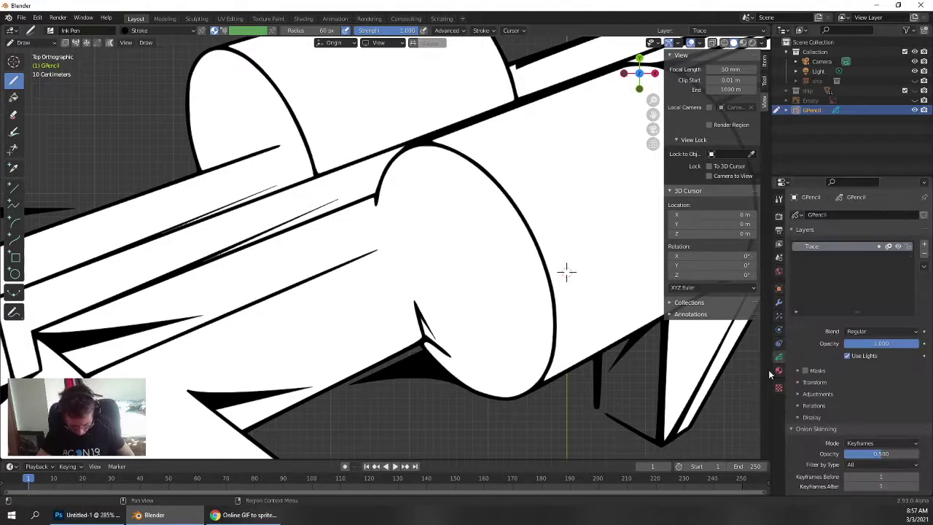
left_click(924, 244)
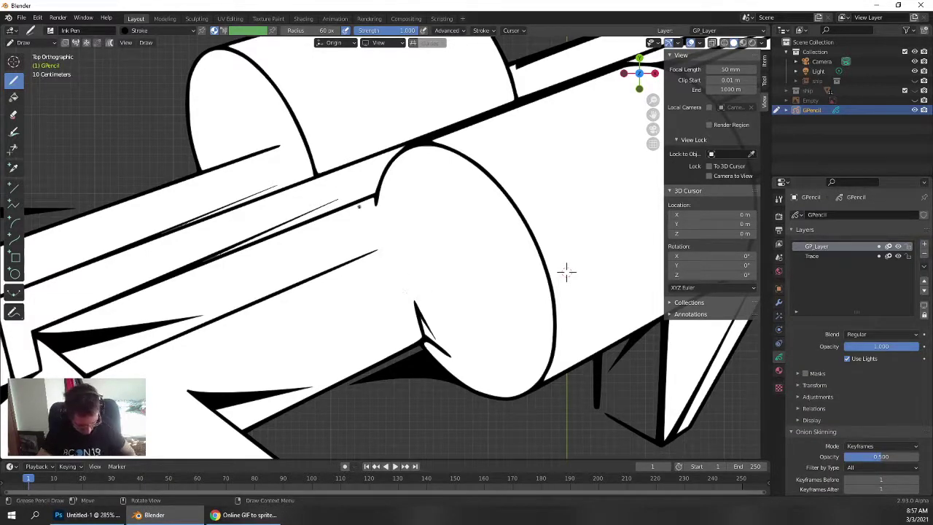
mouse_move(425, 309)
left_mouse_down()
mouse_move(393, 292)
mouse_move(415, 255)
left_mouse_up()
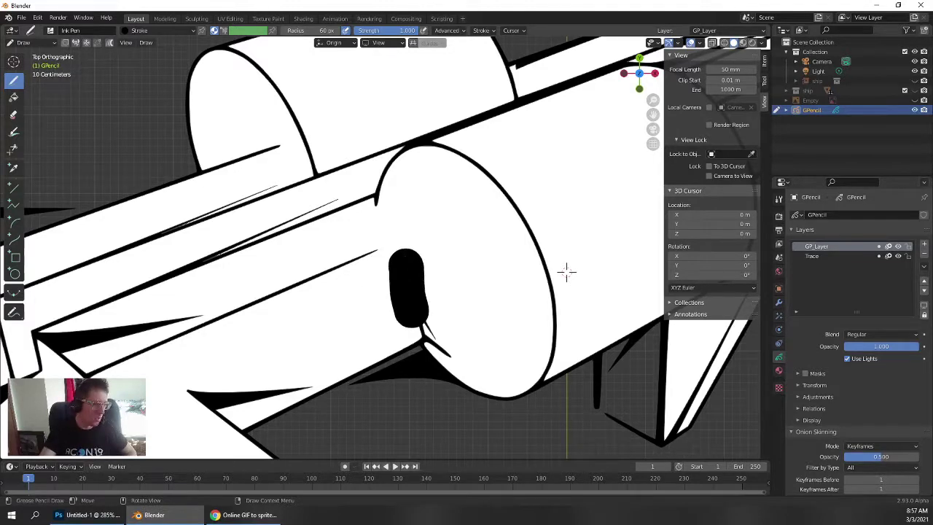
key("ctrl+z")
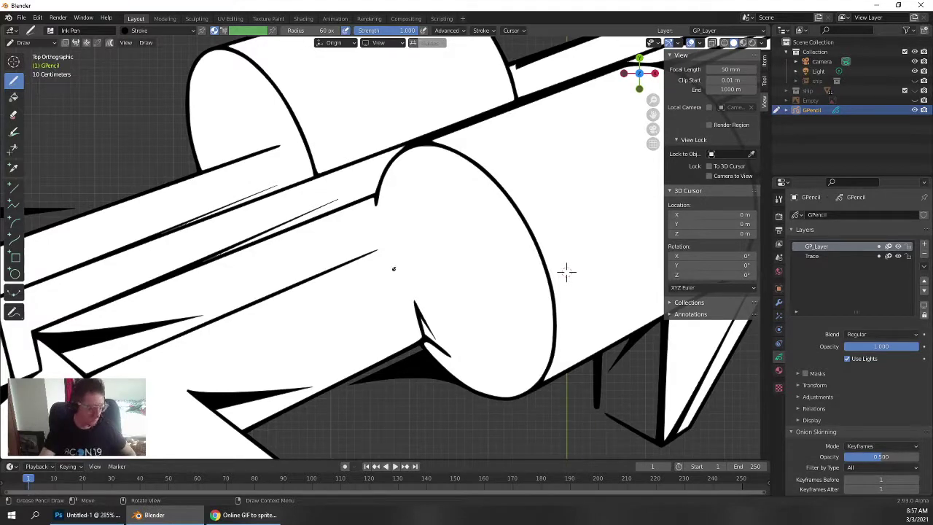
left_click(347, 31)
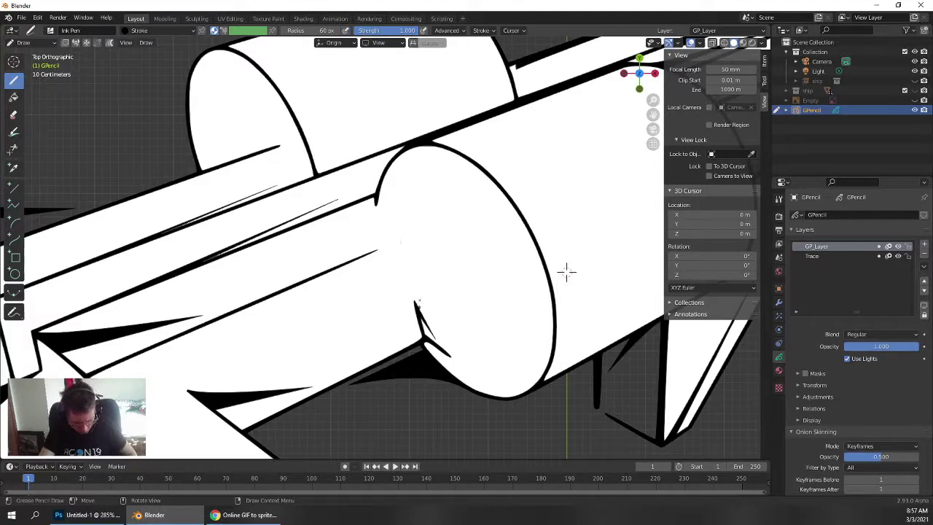
middle_click_drag(566, 272, 452, 256, "ctrl")
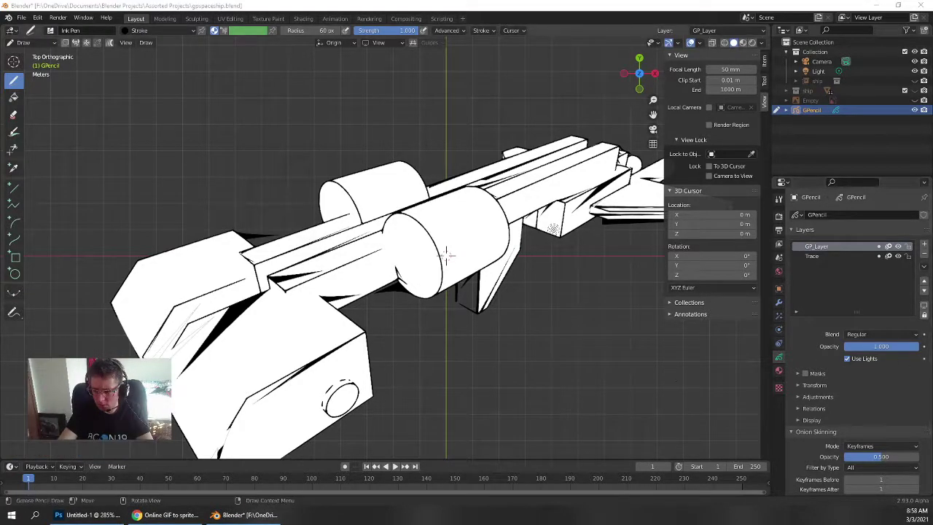
Set the brush radius to 22 px and try a vertical test stroke, then undo it
scroll(467, 255, "up", 5)
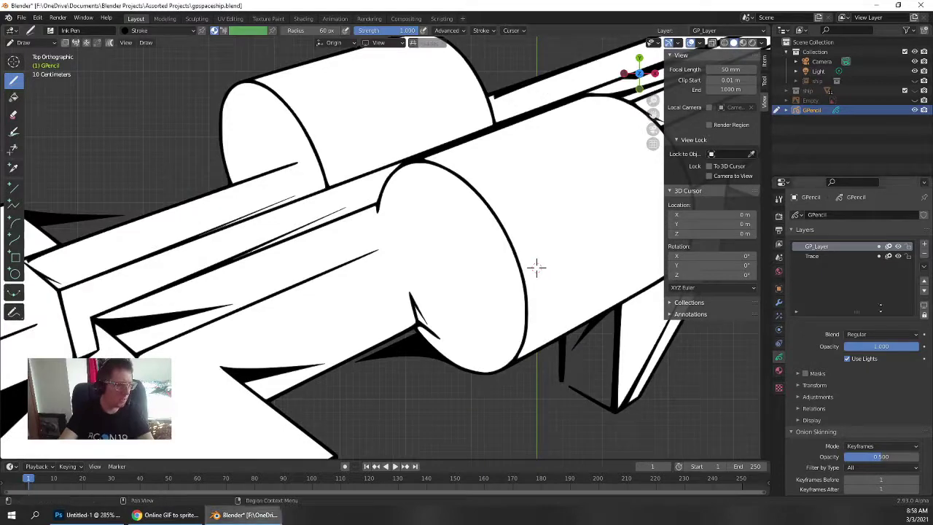
scroll(554, 269, "up", 1)
scroll(566, 271, "up", 2)
scroll(604, 258, "up", 1)
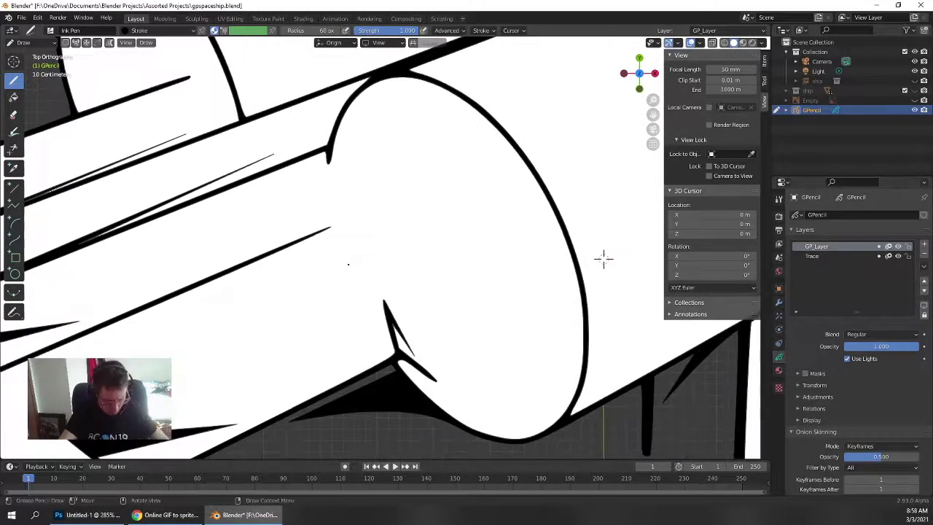
key("f")
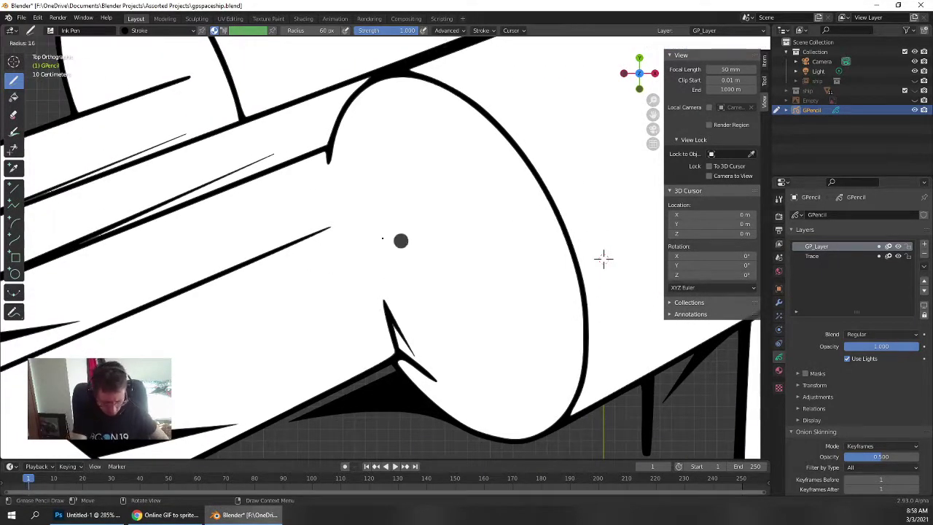
left_click(603, 258)
left_click_drag(384, 307, 381, 238)
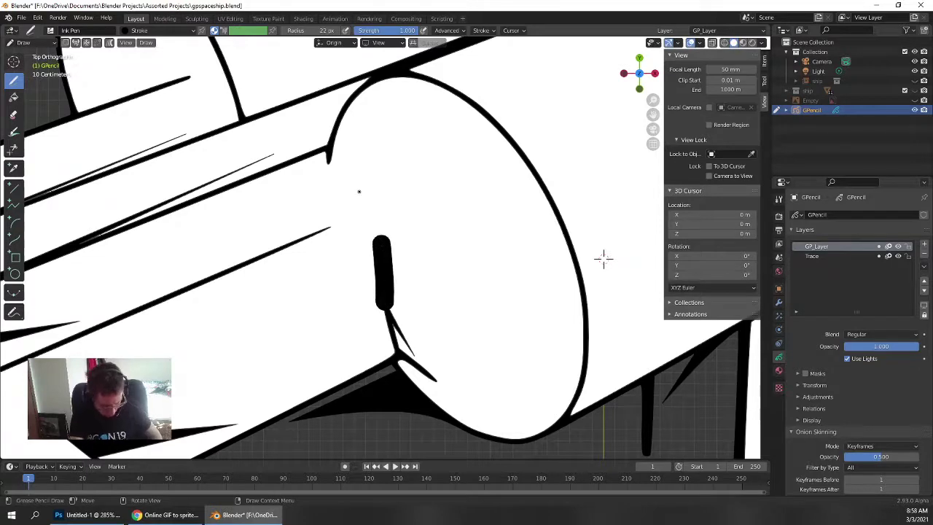
key("ctrl+z")
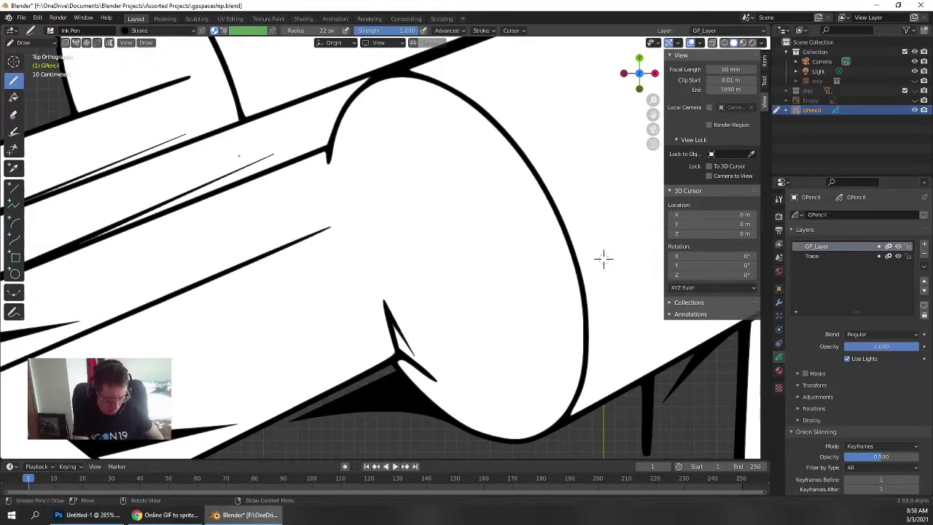
Switch to the Ink Pen Rough brush and ink rough seam strokes at the cylinder joint
left_click(50, 32)
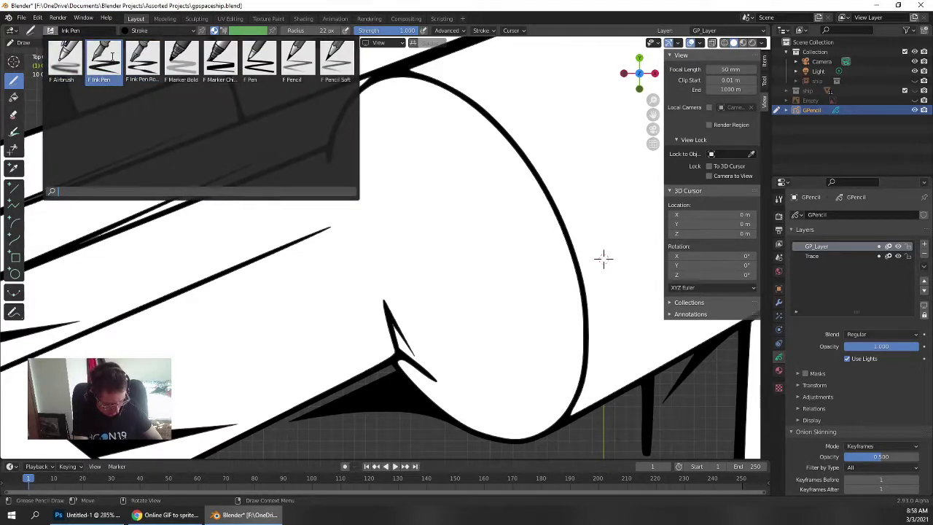
left_click(142, 59)
left_click_drag(385, 303, 371, 248)
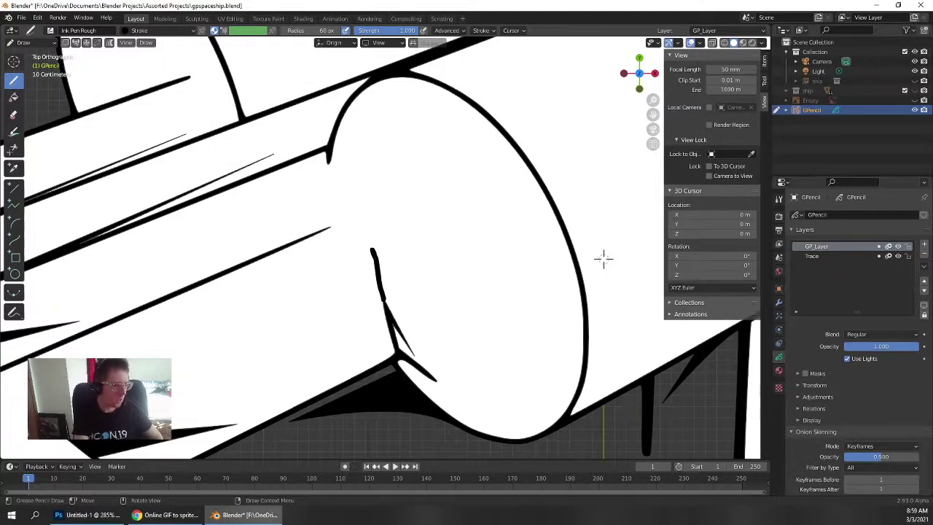
scroll(510, 254, "down", 5)
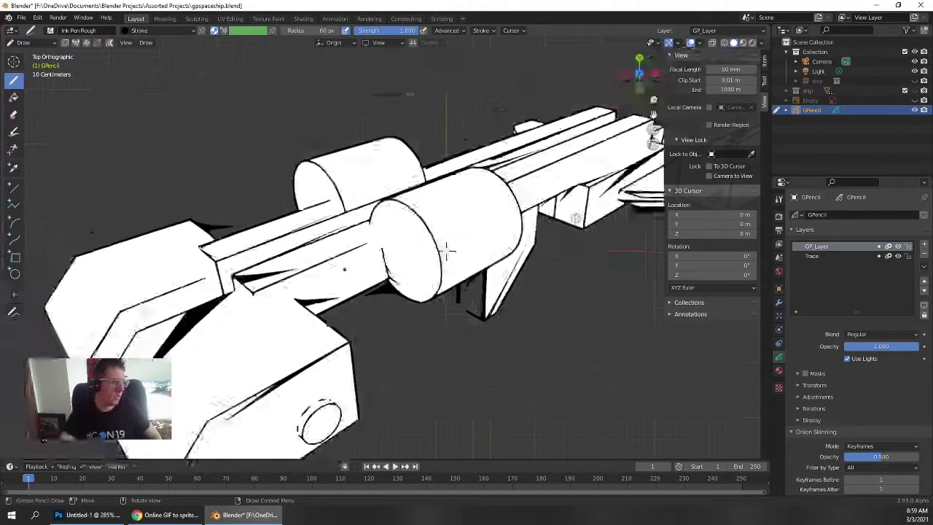
scroll(473, 252, "up", 2)
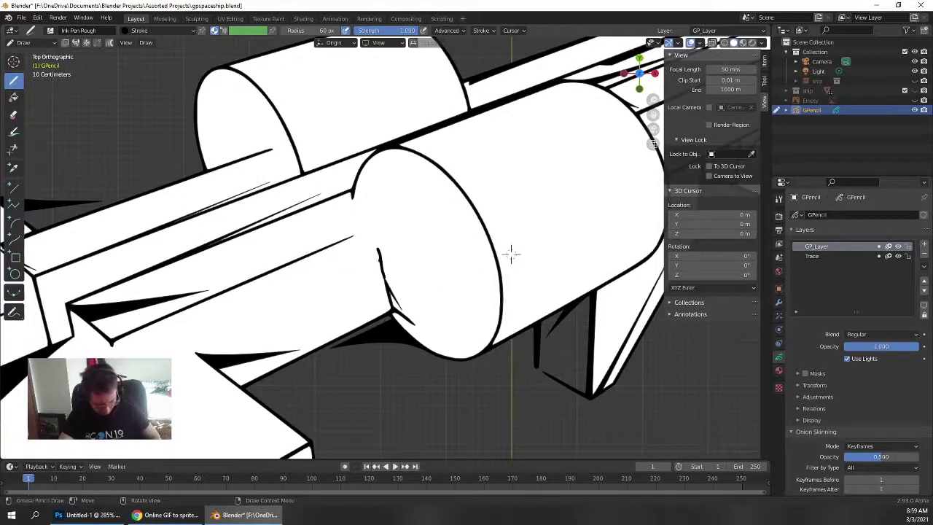
left_click_drag(377, 248, 372, 225)
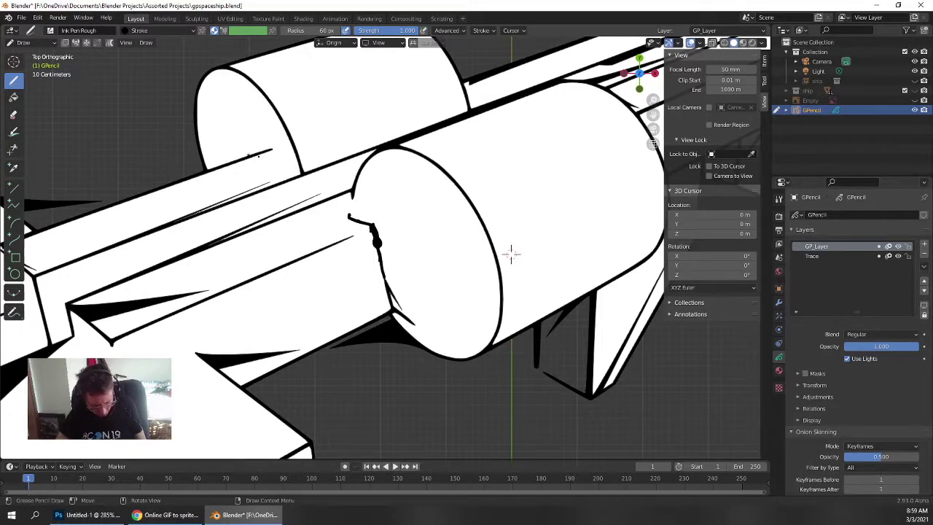
left_click_drag(268, 150, 293, 166)
left_click_drag(349, 209, 373, 223)
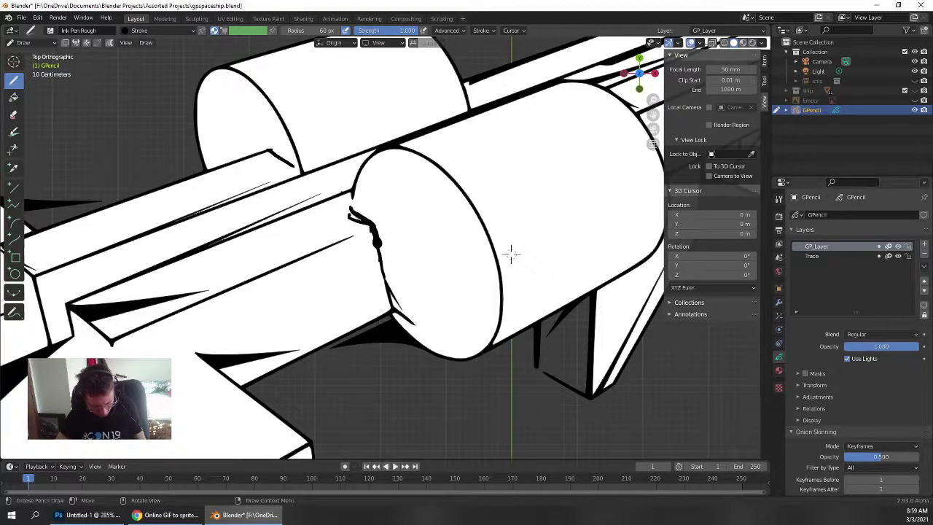
left_click_drag(336, 195, 370, 218)
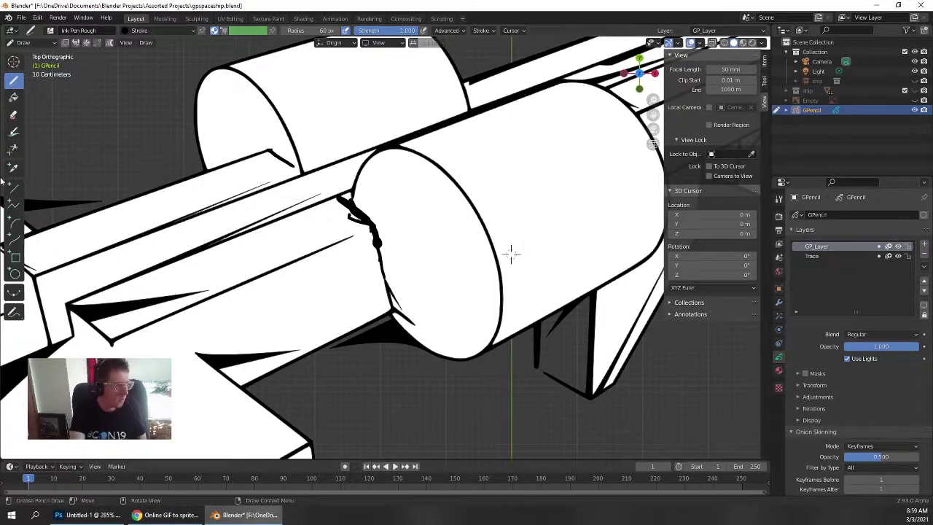
Erase stray ink near the seam with Eraser Point, then set the draw radius to 21 px
left_click(13, 114)
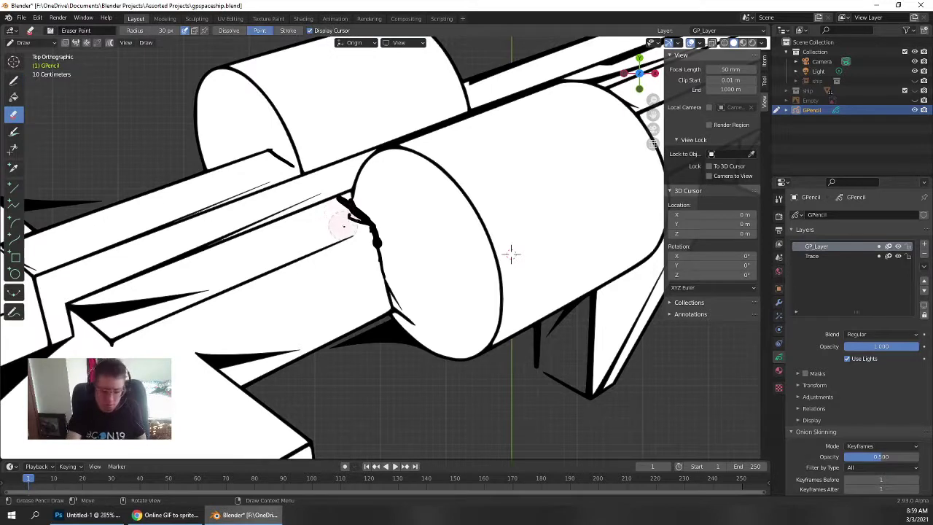
key("f")
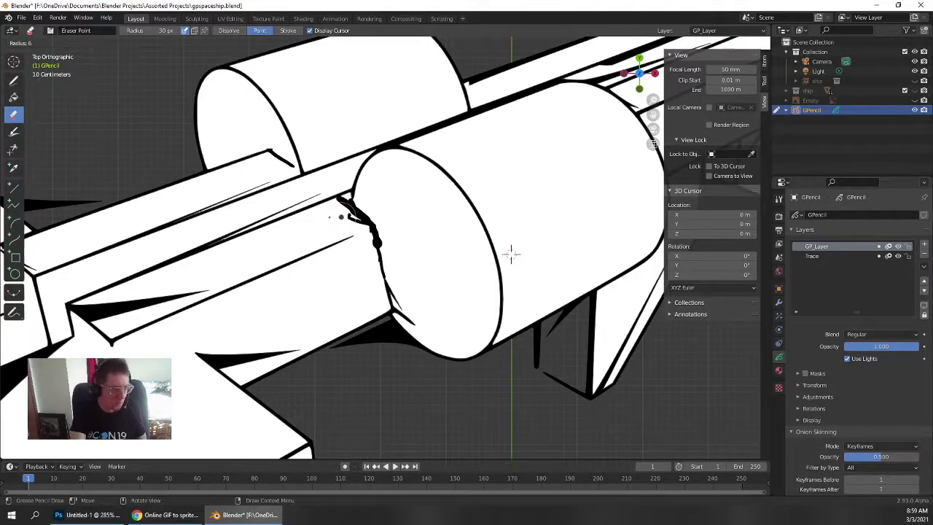
mouse_move(351, 218)
left_mouse_down()
mouse_move(363, 226)
mouse_move(341, 202)
mouse_move(345, 210)
left_mouse_up()
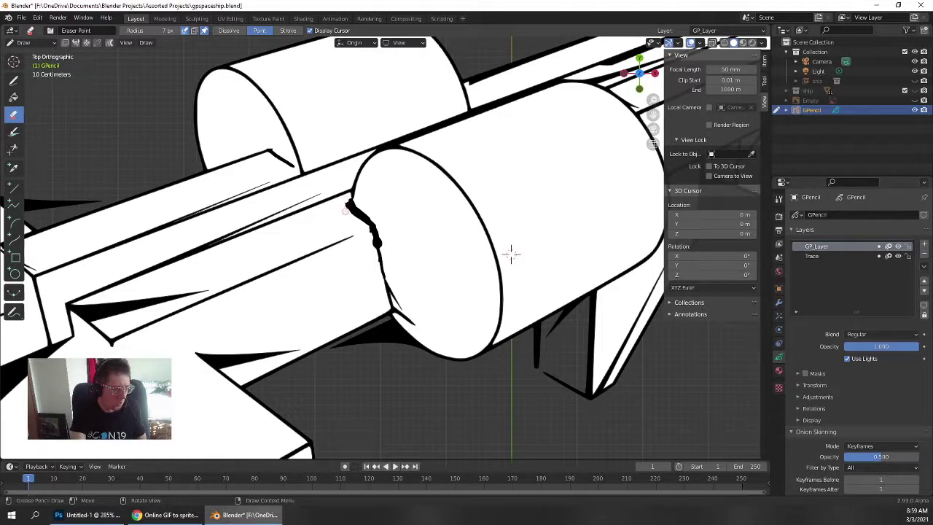
left_click(13, 80)
key("f")
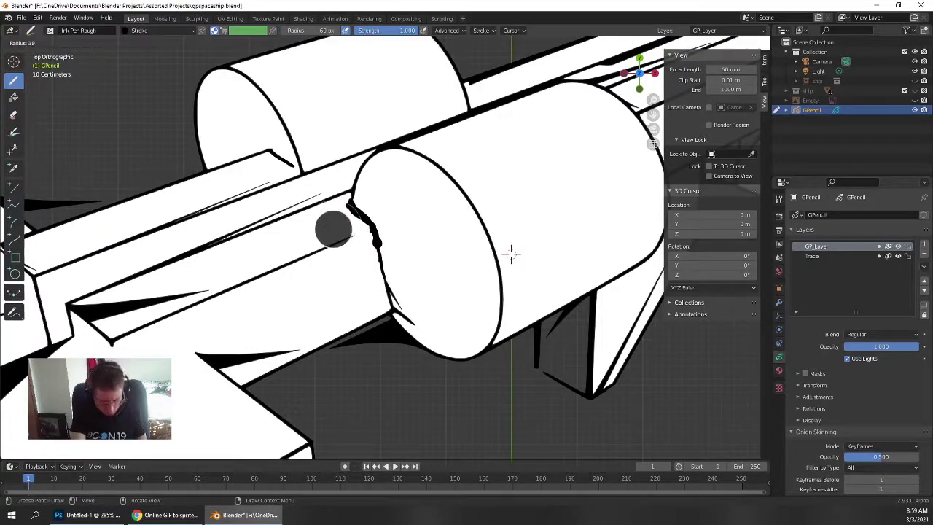
left_click(324, 220)
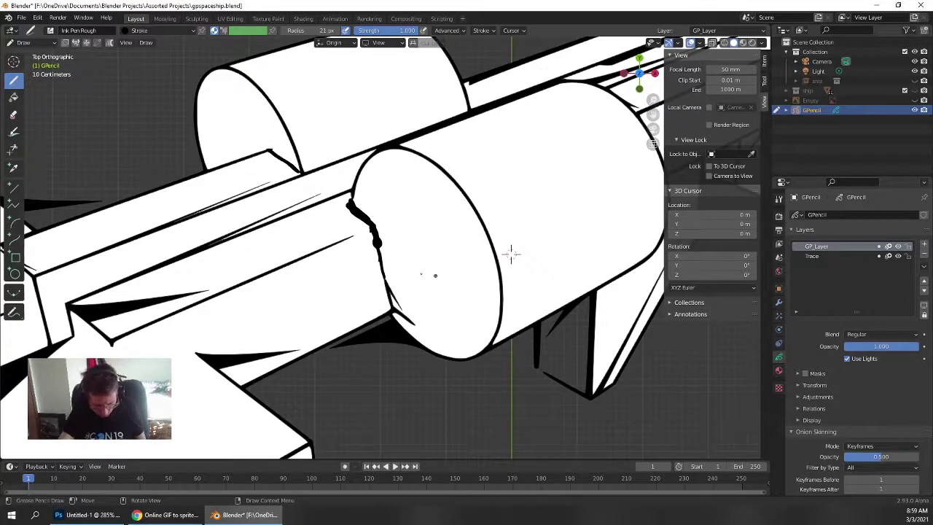
Ink a lower-edge line and a dark oval hole on the cylinder end, undoing both
mouse_move(414, 313)
left_mouse_down()
mouse_move(436, 327)
mouse_move(465, 328)
mouse_move(475, 318)
mouse_move(466, 236)
left_mouse_up()
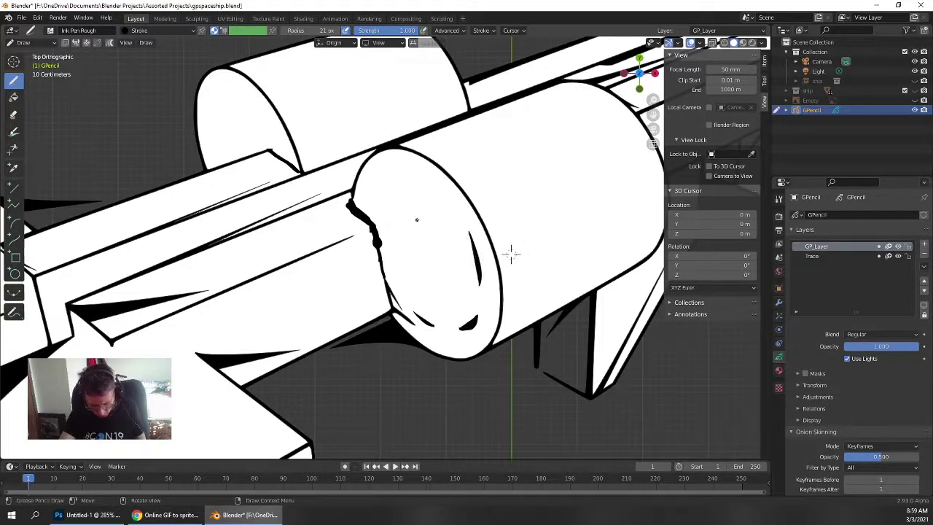
key("ctrl+z")
key("ctrl+z")
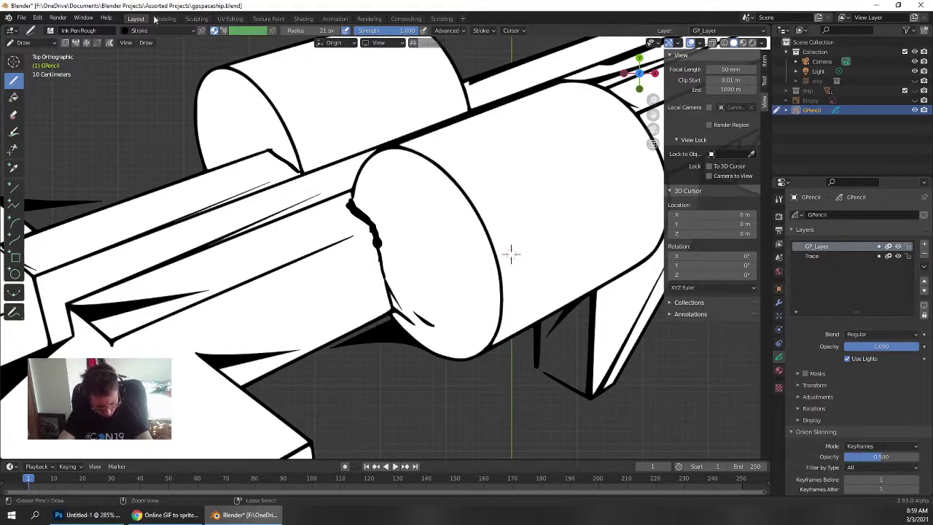
left_click(124, 31)
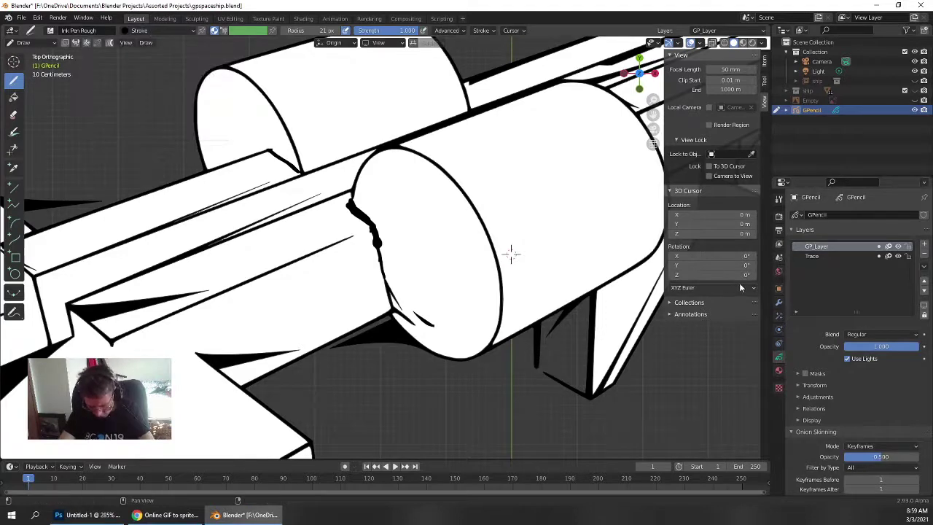
mouse_move(448, 277)
left_mouse_down()
mouse_move(436, 218)
mouse_move(441, 277)
left_mouse_up()
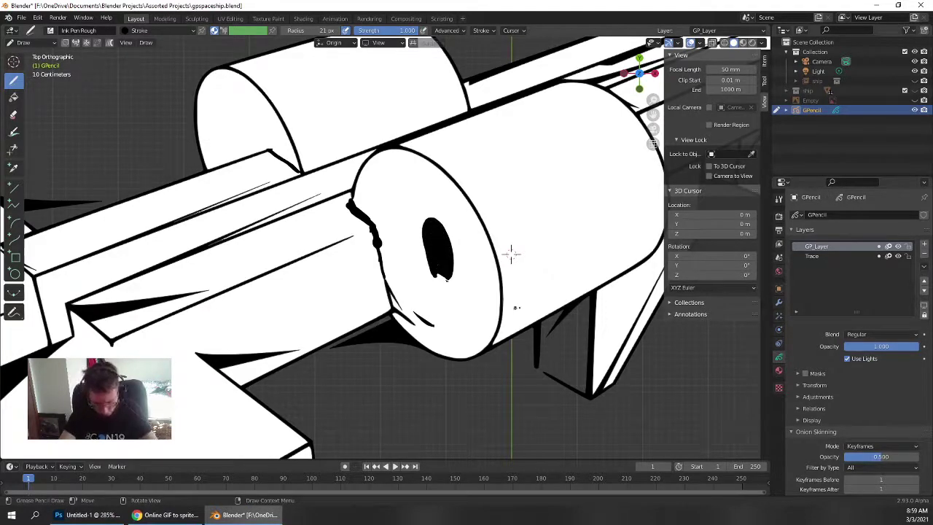
key("ctrl+z")
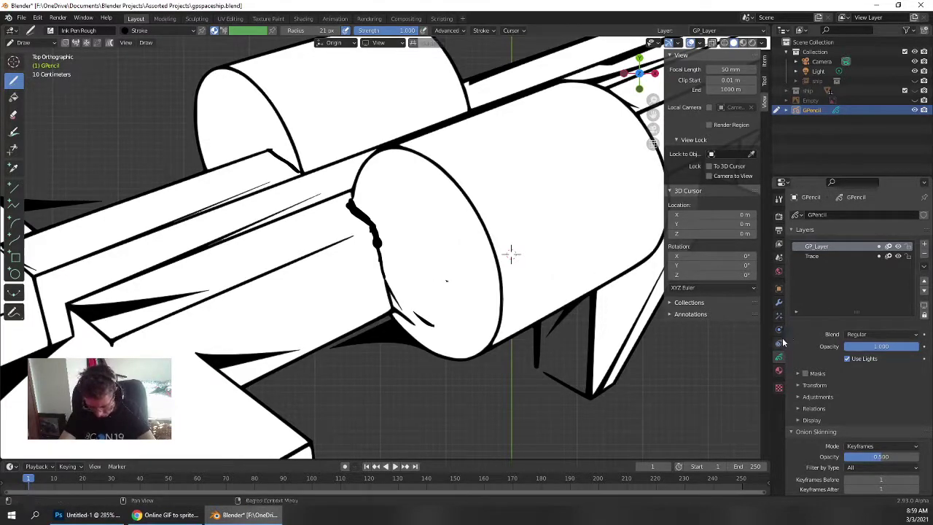
Toggle the Stroke material's fill off and on, then add a new slot holding Material.001
left_click(778, 371)
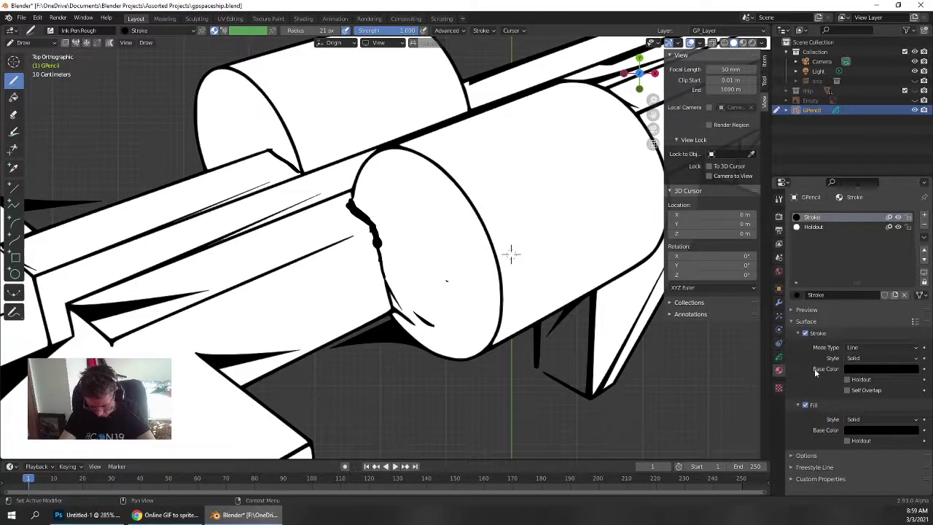
left_click(805, 406)
left_click(806, 405)
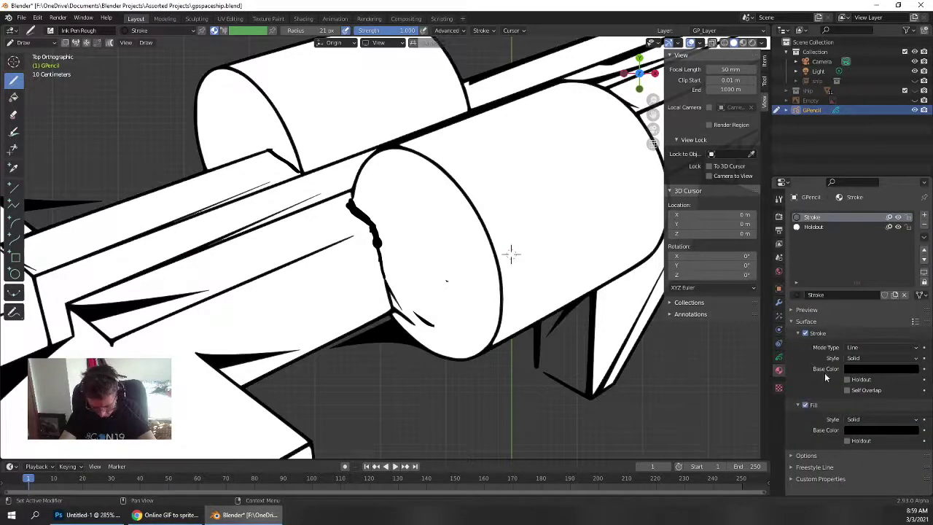
left_click(924, 215)
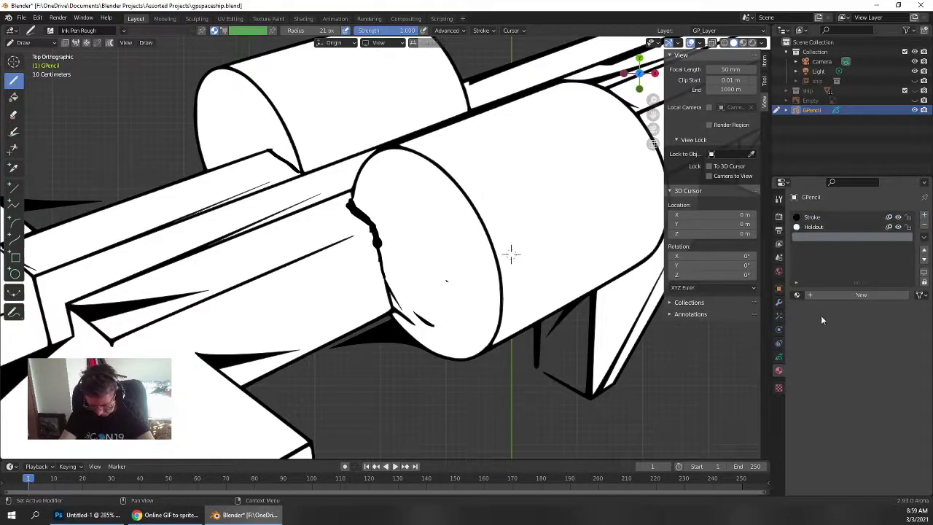
left_click(838, 294)
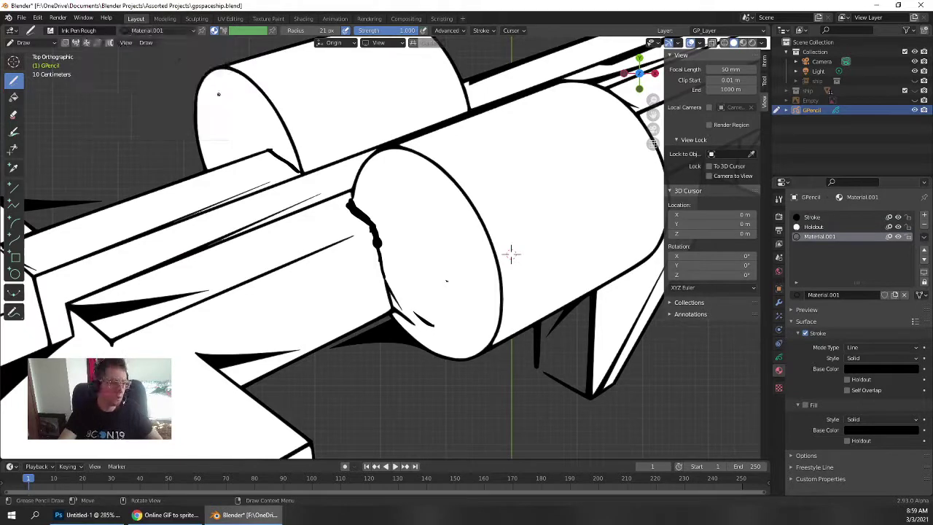
Ink radial marks and a closed inner ring on the large cylinder's end face
left_click_drag(442, 312, 455, 331)
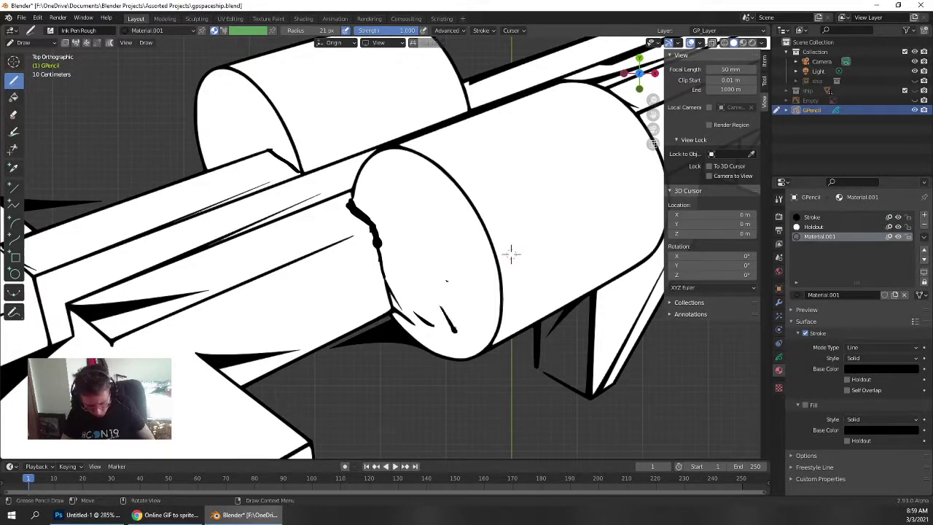
left_click_drag(453, 297, 477, 309)
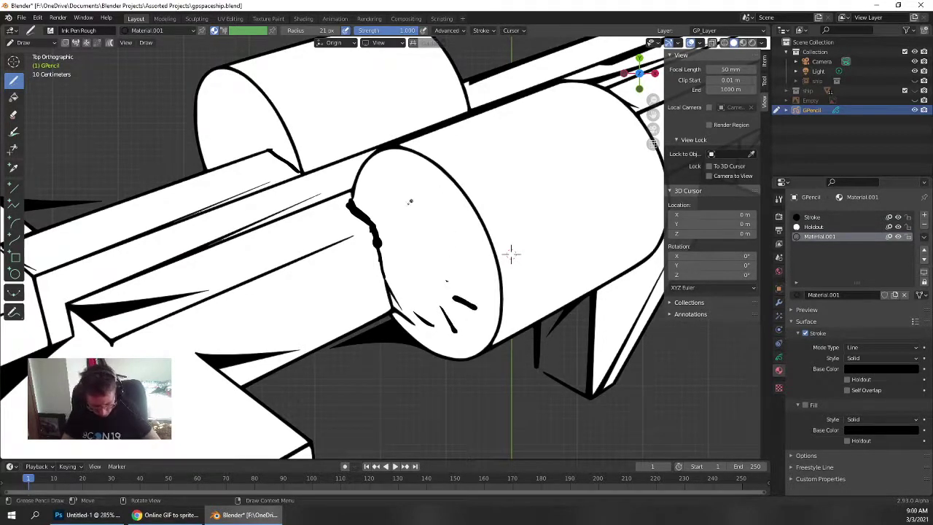
mouse_move(410, 162)
left_mouse_down()
mouse_move(413, 204)
mouse_move(391, 211)
mouse_move(469, 211)
left_mouse_up()
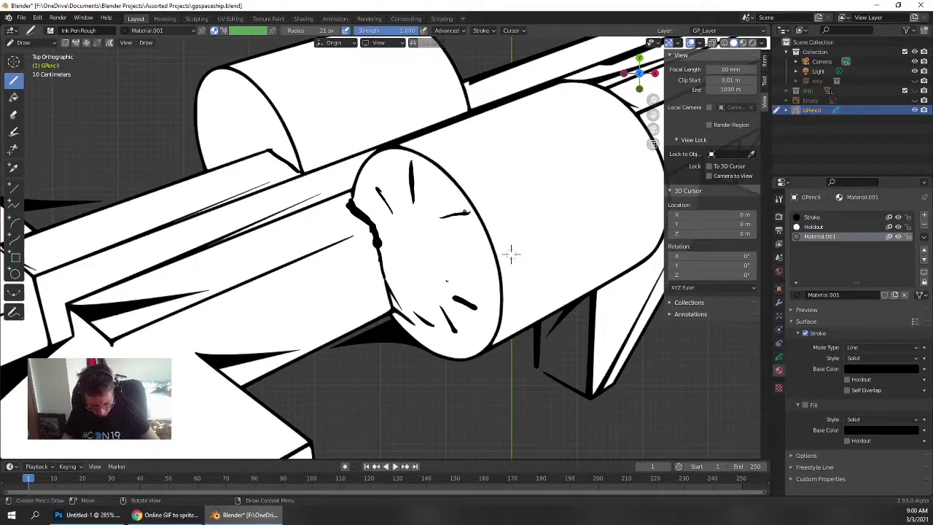
mouse_move(440, 286)
left_mouse_down()
mouse_move(415, 215)
mouse_move(437, 302)
mouse_move(412, 302)
mouse_move(421, 227)
left_mouse_up()
mouse_move(440, 258)
left_mouse_down()
mouse_move(412, 221)
mouse_move(397, 218)
mouse_move(411, 305)
left_mouse_up()
left_click_drag(395, 222, 416, 299)
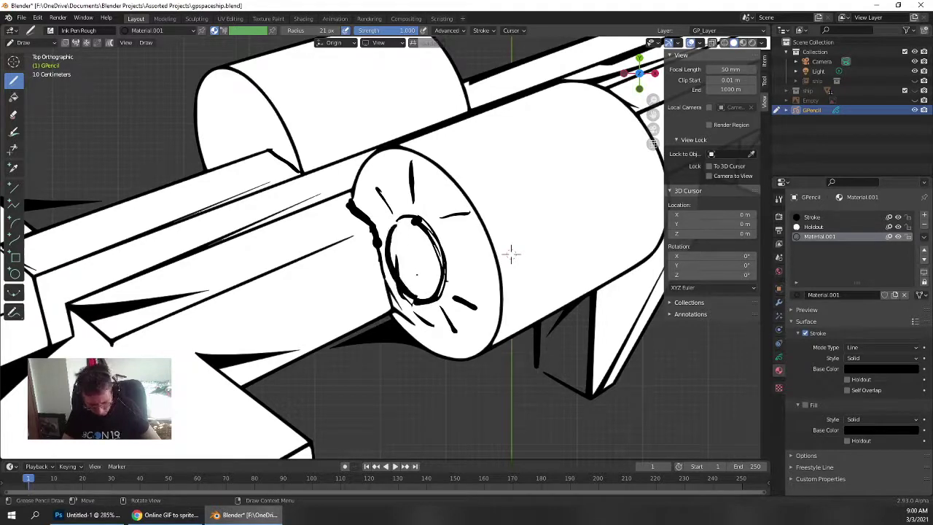
Ink a ring on the smaller cylinder's end and a small rectangular panel on the tube
mouse_move(245, 116)
left_mouse_down()
mouse_move(254, 150)
mouse_move(232, 159)
left_mouse_up()
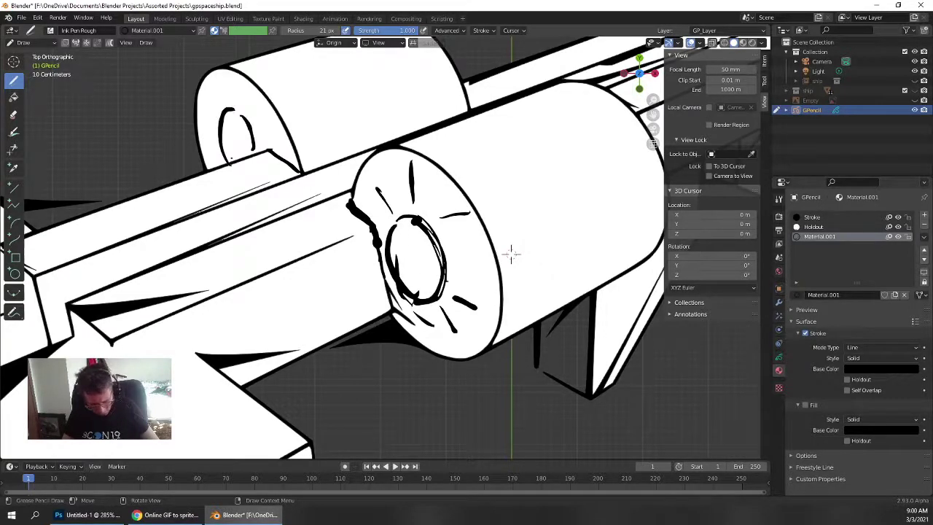
left_click_drag(241, 110, 259, 150)
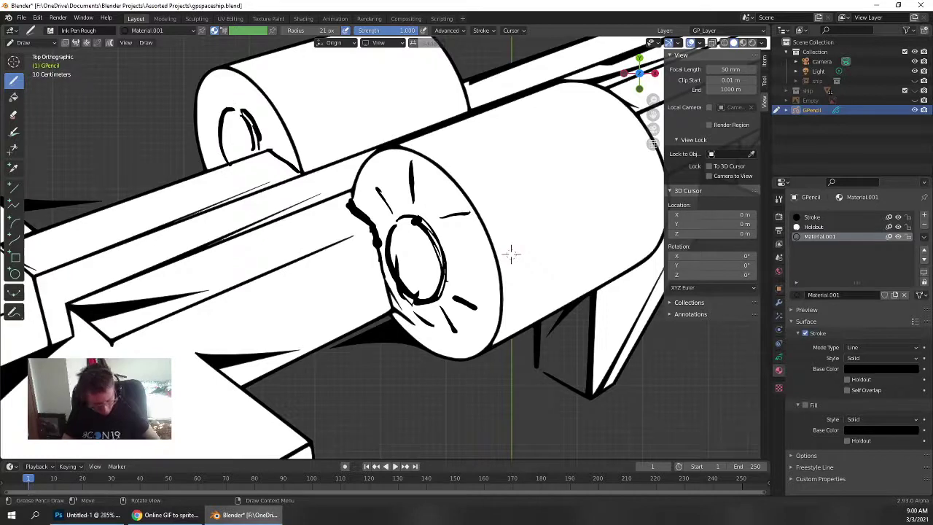
mouse_move(367, 277)
left_mouse_down()
mouse_move(367, 299)
mouse_move(319, 297)
mouse_move(331, 321)
mouse_move(317, 314)
left_mouse_up()
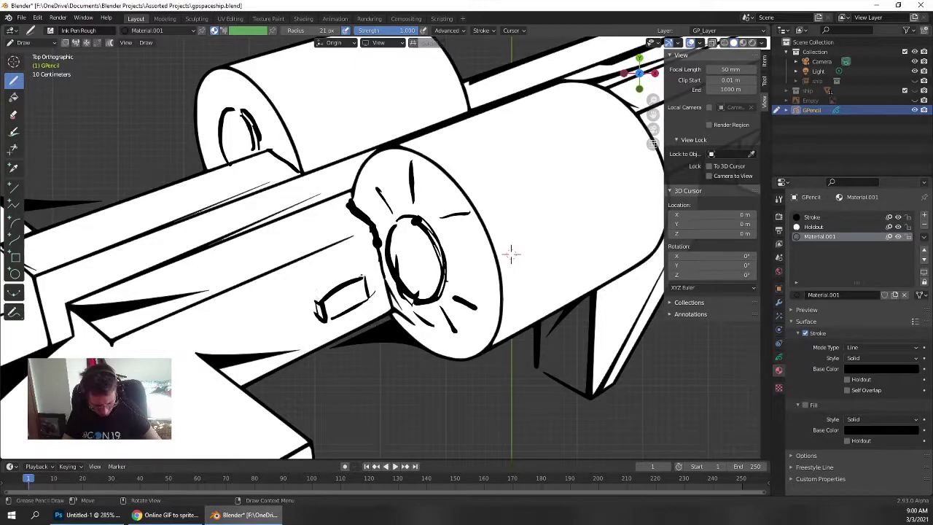
left_click_drag(362, 274, 320, 297)
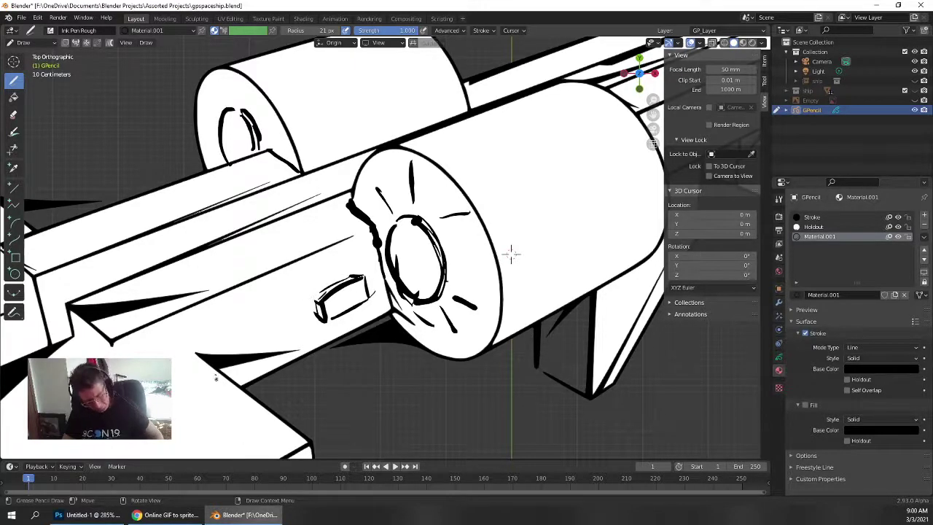
mouse_move(511, 254)
middle_mouse_down()
mouse_move(343, 191)
mouse_move(333, 219)
mouse_move(399, 300)
mouse_move(534, 268)
middle_mouse_up()
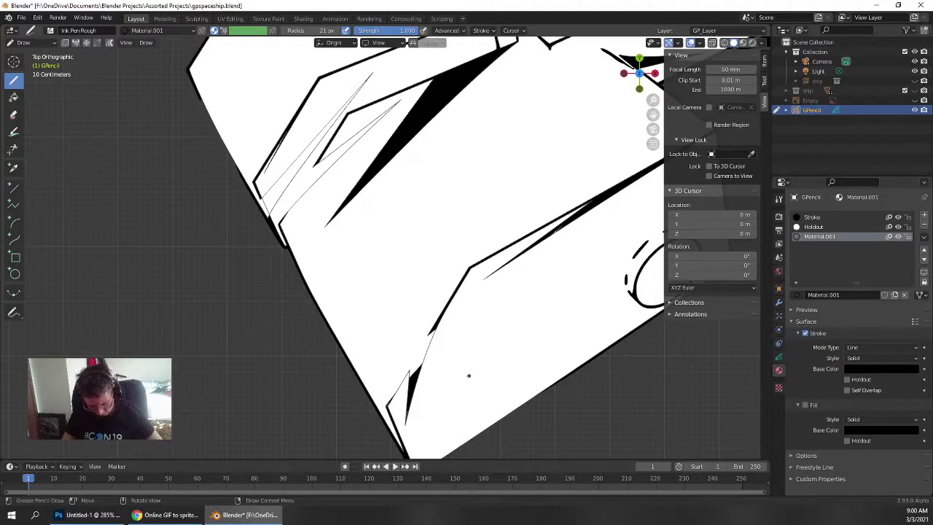
Ink two oval window outlines side by side on the lower hull
mouse_move(461, 380)
left_mouse_down()
mouse_move(492, 356)
mouse_move(479, 316)
mouse_move(465, 311)
mouse_move(452, 377)
mouse_move(464, 378)
mouse_move(451, 365)
mouse_move(473, 328)
mouse_move(467, 312)
left_mouse_up()
left_click_drag(479, 365, 467, 353)
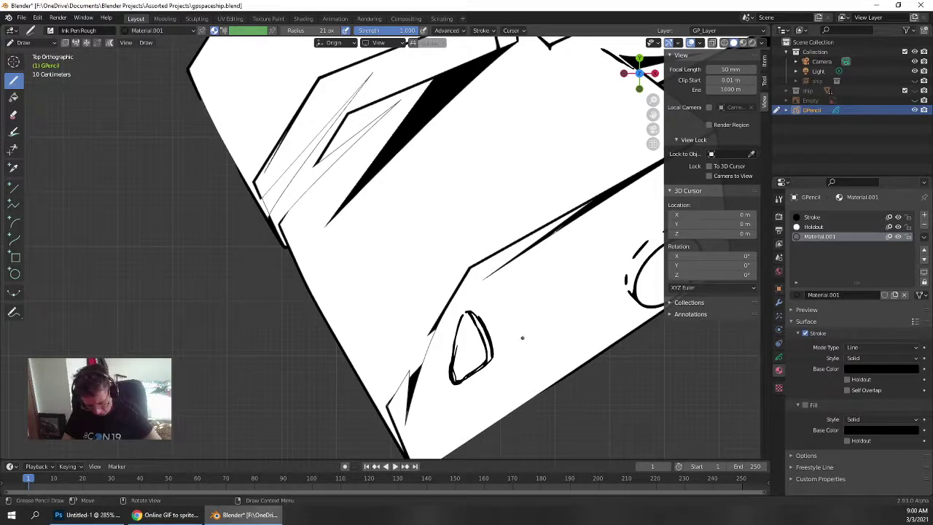
mouse_move(518, 338)
left_mouse_down()
mouse_move(539, 324)
mouse_move(520, 281)
left_mouse_up()
left_click_drag(520, 333, 505, 300)
mouse_move(519, 338)
left_mouse_down()
mouse_move(533, 333)
mouse_move(531, 293)
mouse_move(516, 281)
mouse_move(504, 297)
left_mouse_up()
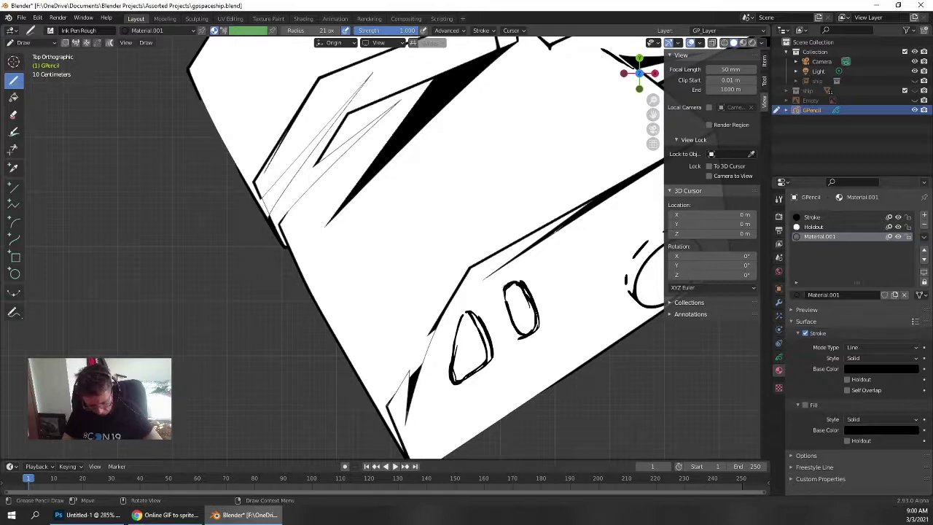
Add dark marks and detail lines along the hull's lower-left edge
mouse_move(387, 413)
left_mouse_down()
mouse_move(364, 416)
mouse_move(332, 441)
mouse_move(367, 434)
mouse_move(337, 445)
left_mouse_up()
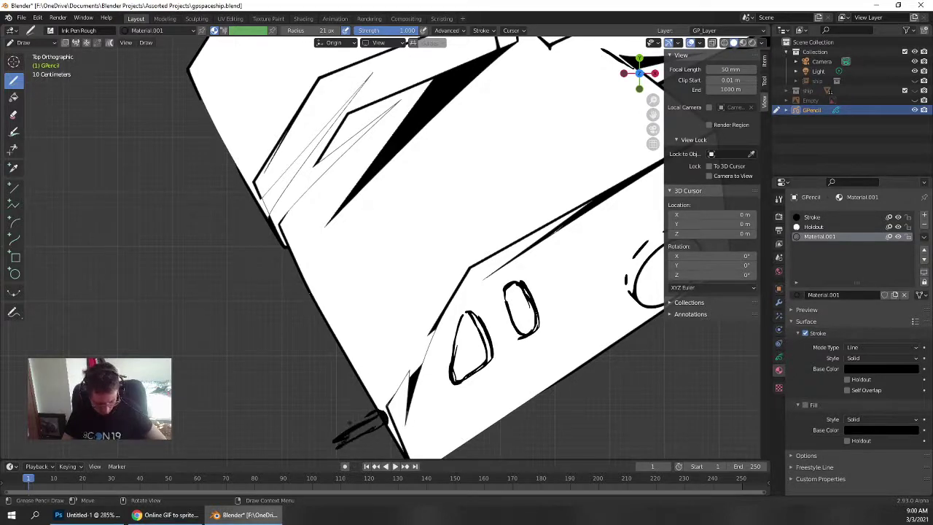
mouse_move(386, 402)
left_mouse_down()
mouse_move(299, 258)
mouse_move(332, 315)
left_mouse_up()
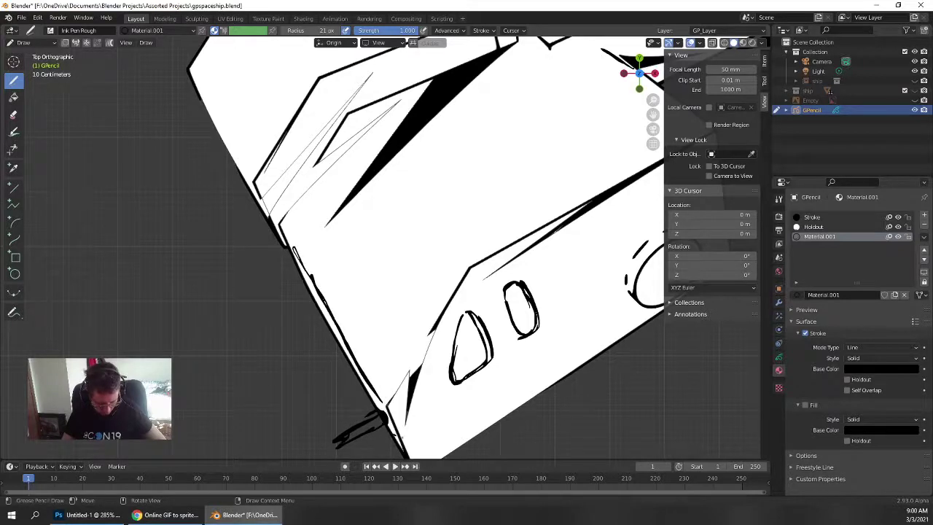
mouse_move(402, 433)
left_mouse_down()
mouse_move(419, 449)
mouse_move(394, 455)
left_mouse_up()
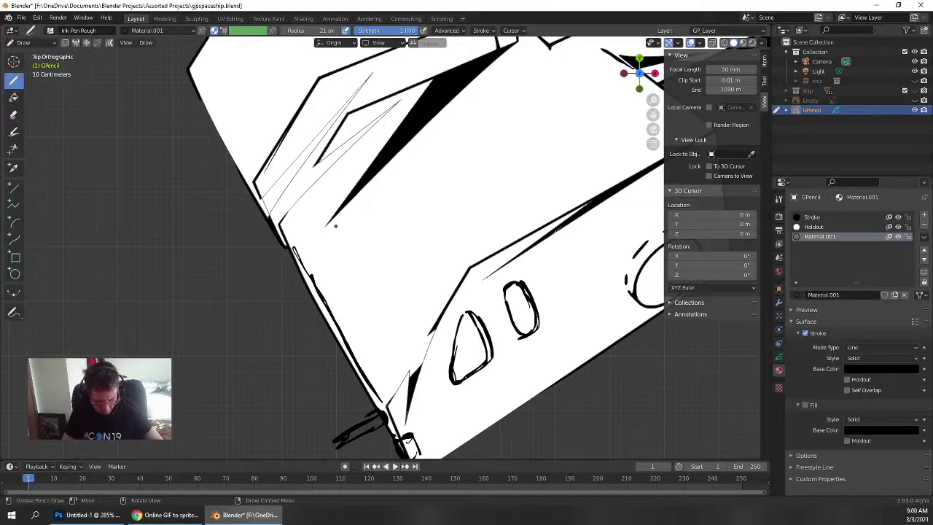
Erase part of the black wedge shading on the upper hull
scroll(323, 229, "down", 5)
middle_click_drag(322, 229, 408, 264)
scroll(408, 264, "up", 5)
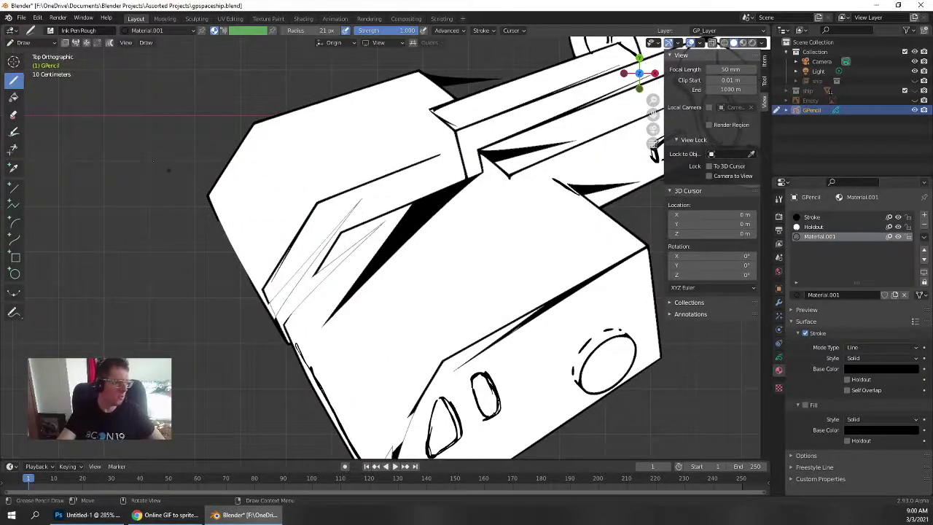
left_click(13, 114)
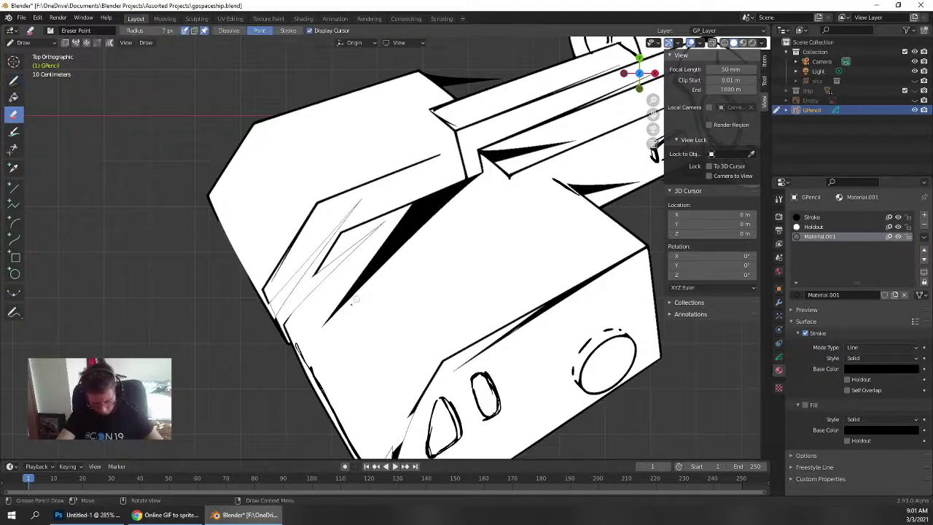
left_click_drag(394, 249, 411, 223)
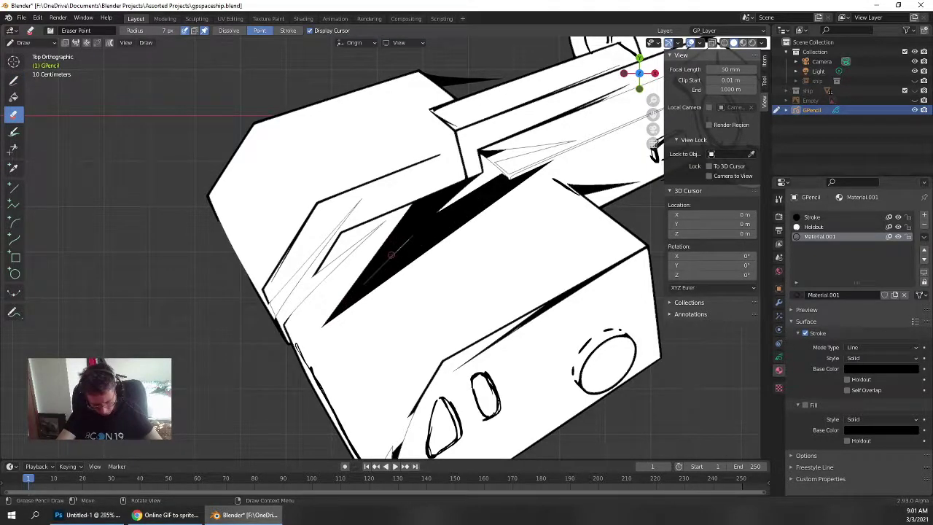
Frame the engine cylinder up close and return to the Draw tool
scroll(391, 254, "down", 8)
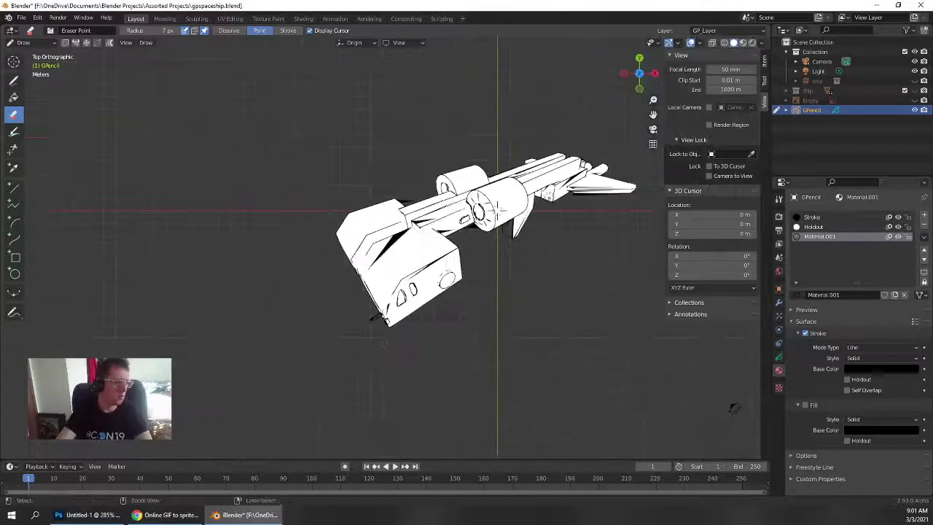
scroll(500, 209, "up", 10)
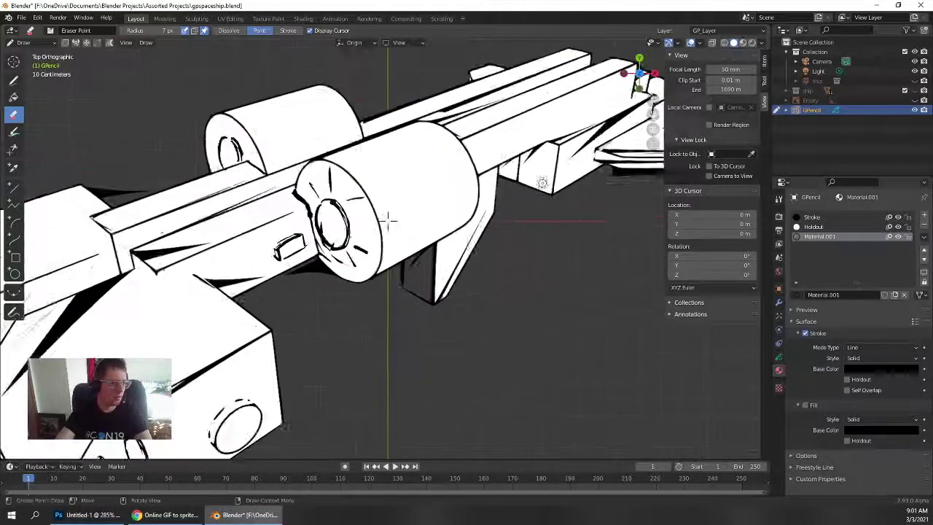
middle_click_drag(390, 201, 317, 231, "shift")
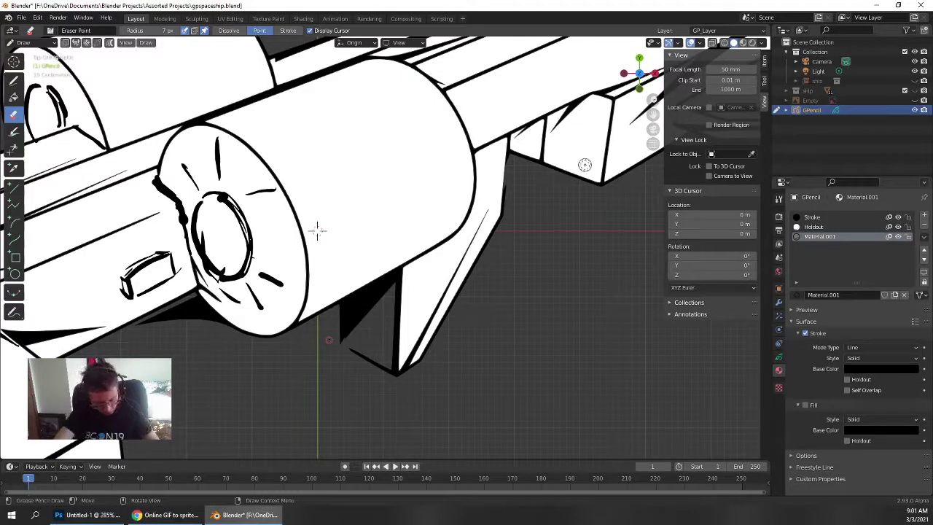
left_click(13, 80)
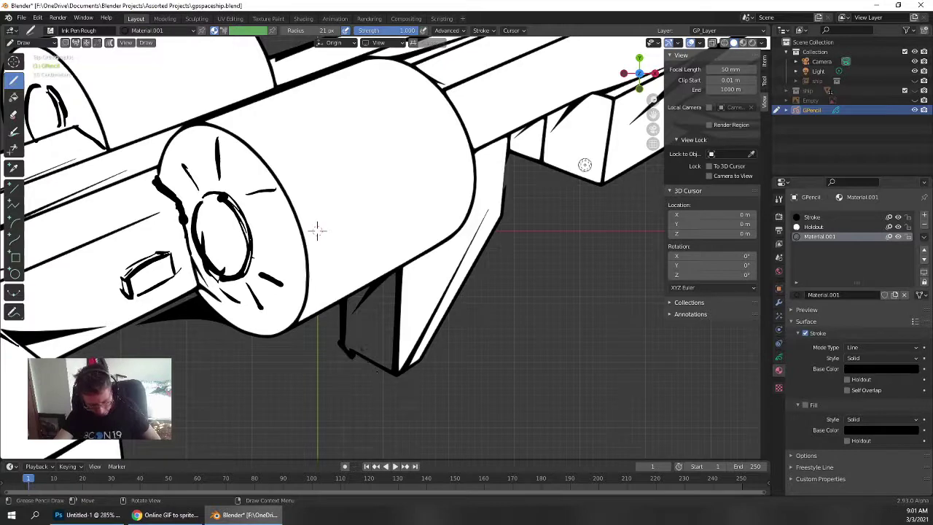
Ink ladder-like rungs on the strut beneath the engine, erasing the bad strokes
left_click_drag(376, 348, 378, 362)
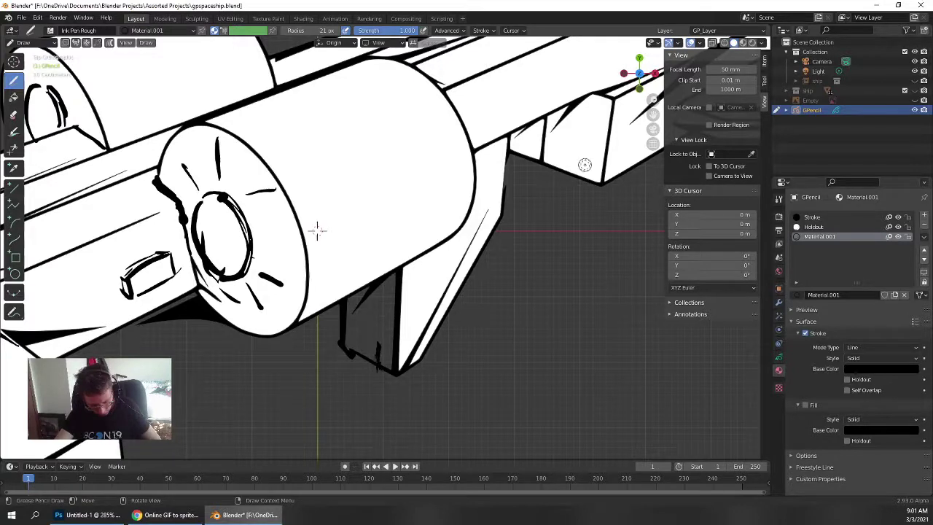
mouse_move(353, 342)
left_mouse_down()
mouse_move(377, 354)
mouse_move(360, 361)
left_mouse_up()
mouse_move(378, 310)
left_mouse_down()
mouse_move(361, 290)
mouse_move(353, 318)
mouse_move(367, 296)
mouse_move(361, 372)
mouse_move(369, 376)
mouse_move(360, 355)
mouse_move(375, 369)
mouse_move(369, 363)
mouse_move(383, 366)
mouse_move(384, 349)
mouse_move(382, 373)
left_mouse_up()
left_click(13, 113)
left_click(13, 80)
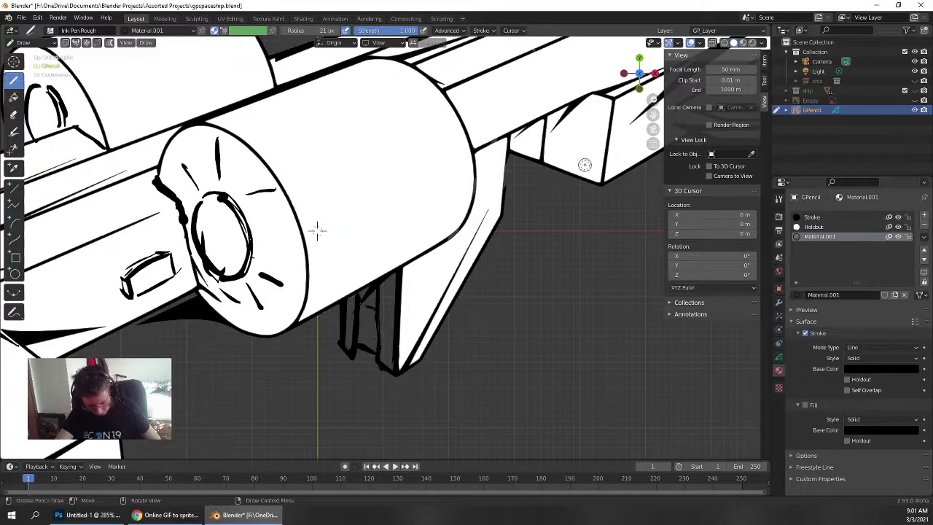
mouse_move(358, 306)
left_mouse_down()
mouse_move(376, 315)
mouse_move(368, 351)
left_mouse_up()
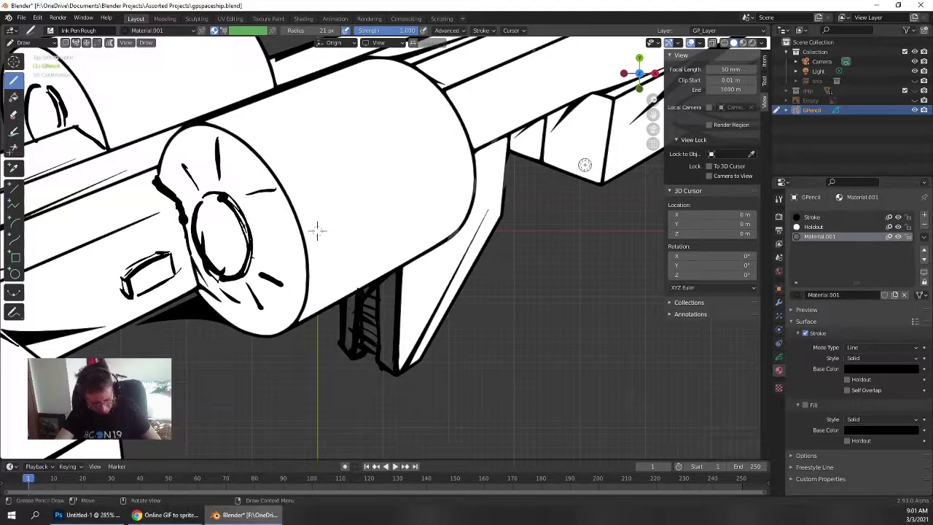
Thicken the engine's inner ring outline and add short curved strokes inside it
mouse_move(257, 268)
left_mouse_down()
mouse_move(234, 202)
mouse_move(261, 251)
mouse_move(246, 277)
left_mouse_up()
left_click_drag(219, 222, 217, 253)
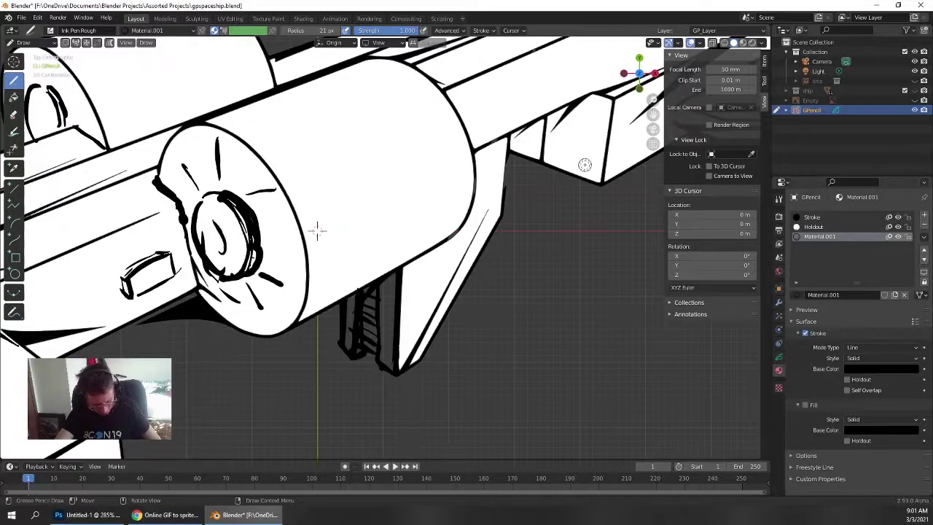
mouse_move(226, 216)
left_mouse_down()
mouse_move(210, 252)
mouse_move(230, 263)
left_mouse_up()
Outline a long panel along the engine cylinder's side with curved ends
scroll(358, 241, "down", 5)
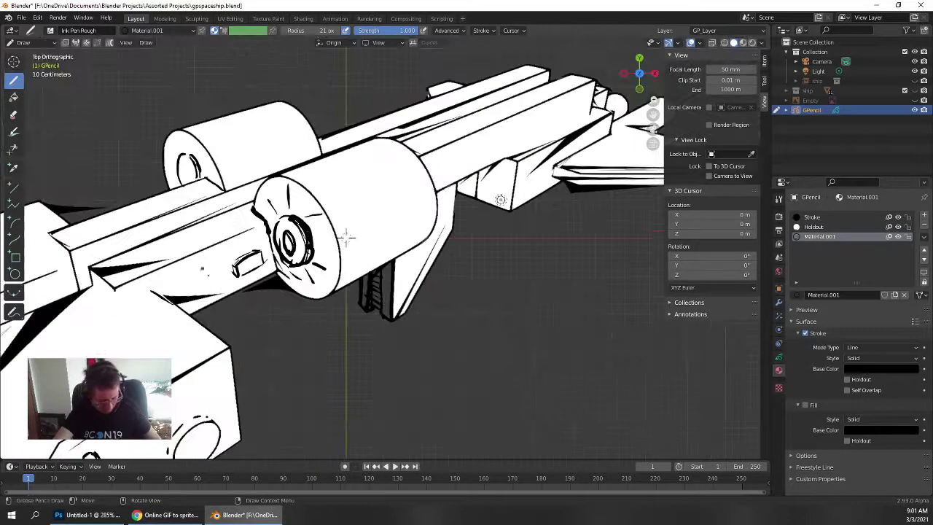
scroll(358, 240, "down", 2)
scroll(335, 235, "up", 8)
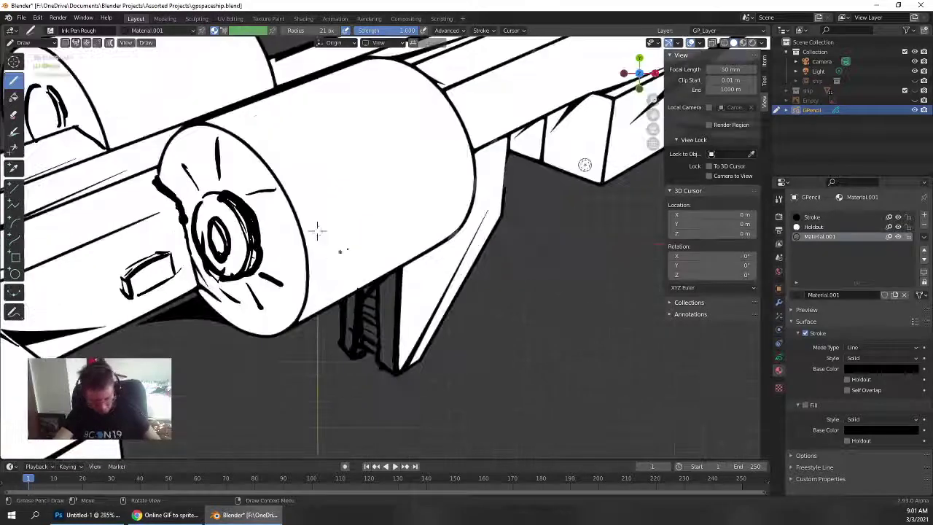
scroll(317, 230, "up", 3)
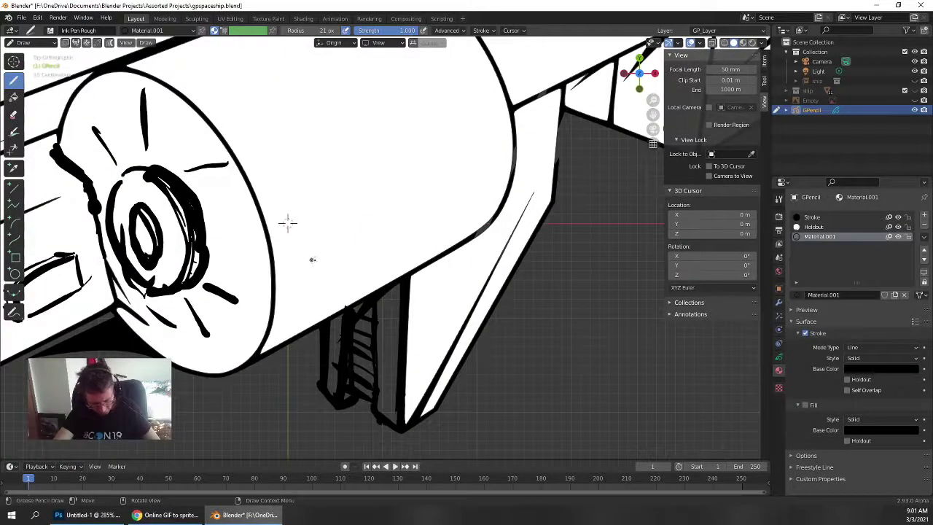
left_click_drag(314, 277, 304, 215)
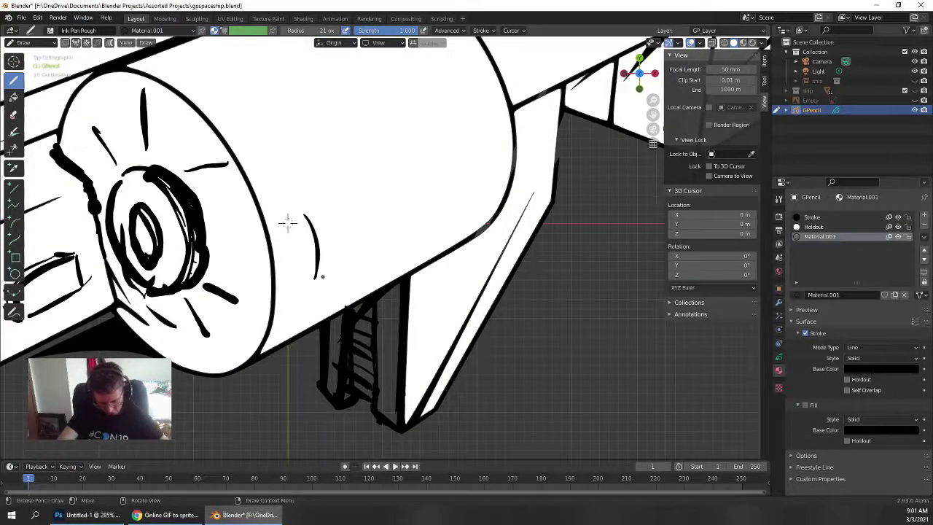
mouse_move(319, 277)
left_mouse_down()
mouse_move(474, 188)
mouse_move(484, 127)
mouse_move(487, 176)
mouse_move(470, 126)
mouse_move(300, 207)
left_mouse_up()
mouse_move(375, 169)
left_mouse_down()
mouse_move(312, 214)
mouse_move(315, 205)
left_mouse_up()
left_click_drag(313, 209, 421, 151)
mouse_move(481, 153)
left_mouse_down()
mouse_move(472, 188)
mouse_move(474, 125)
left_mouse_up()
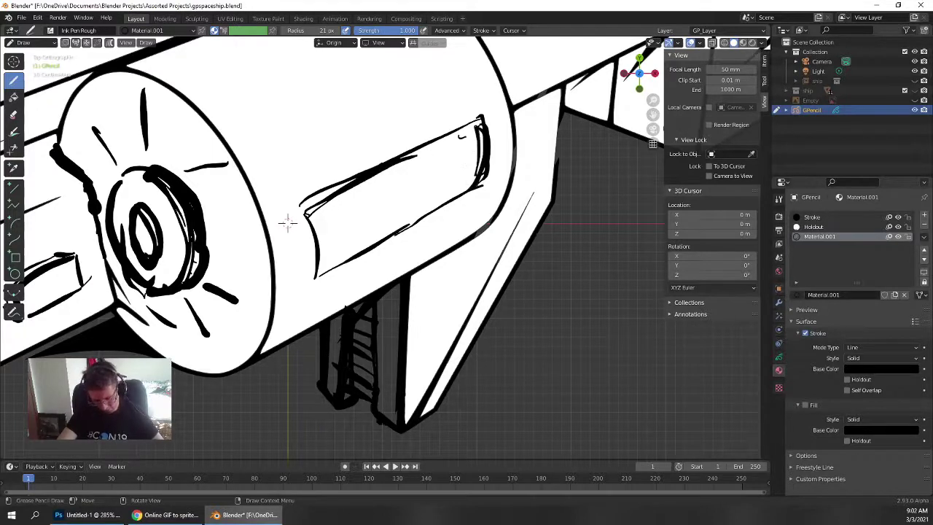
left_click_drag(477, 179, 321, 270)
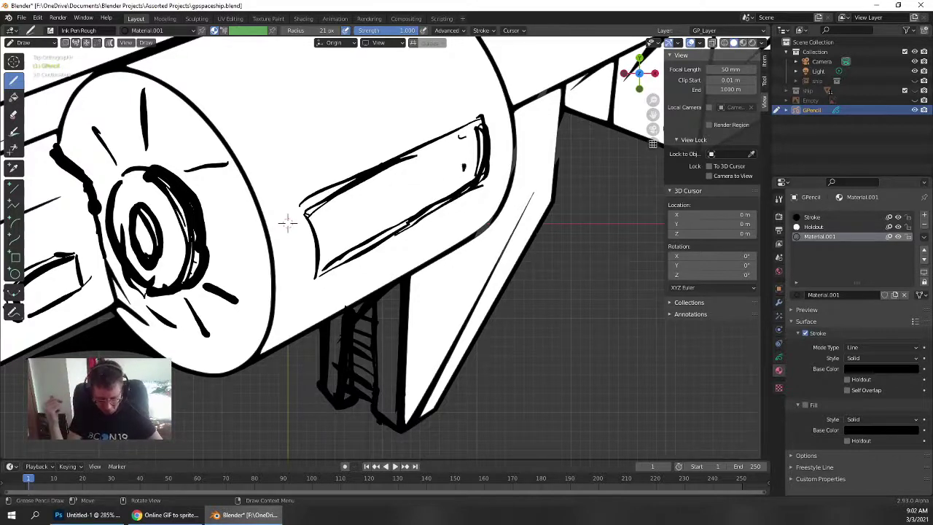
Fill the panel with a row of vertical ribs and a reinforced inner edge
mouse_move(463, 146)
left_mouse_down()
mouse_move(461, 169)
mouse_move(329, 248)
left_mouse_up()
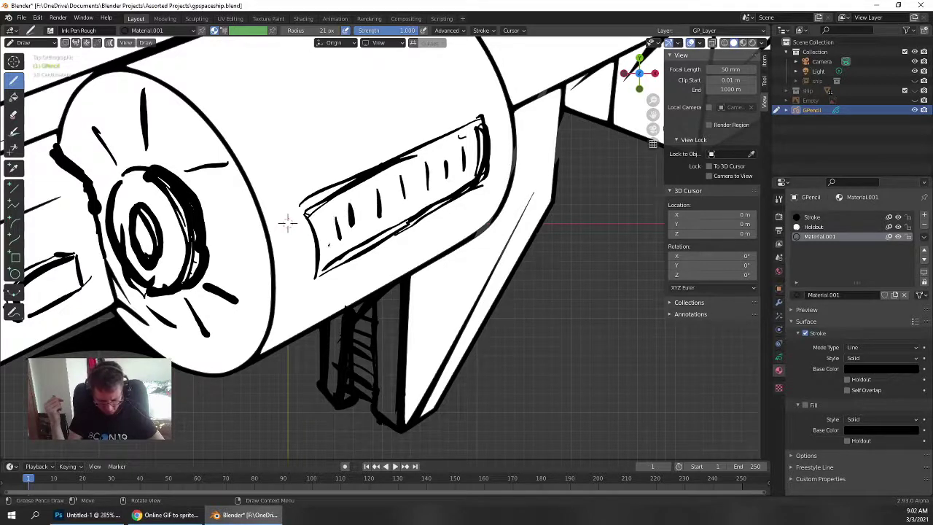
left_click_drag(462, 172, 319, 255)
left_click_drag(465, 144, 307, 235)
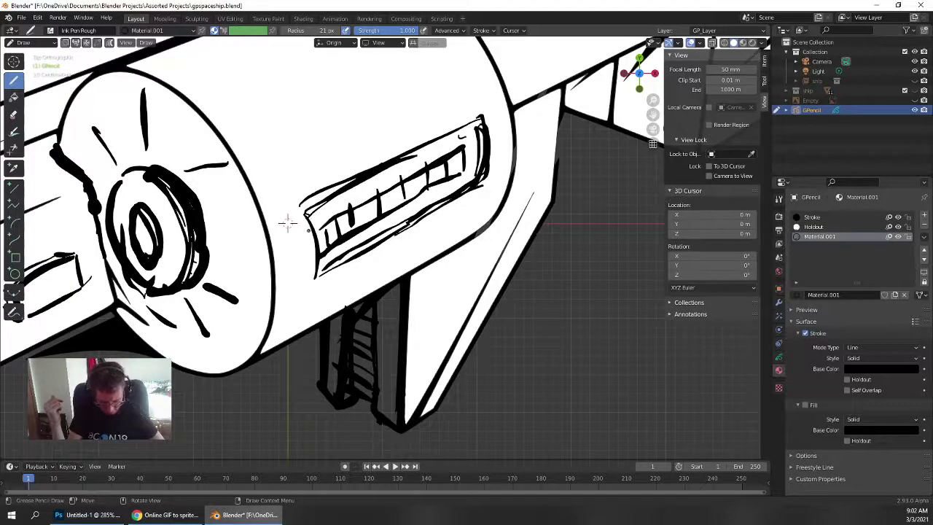
scroll(287, 223, "down", 8)
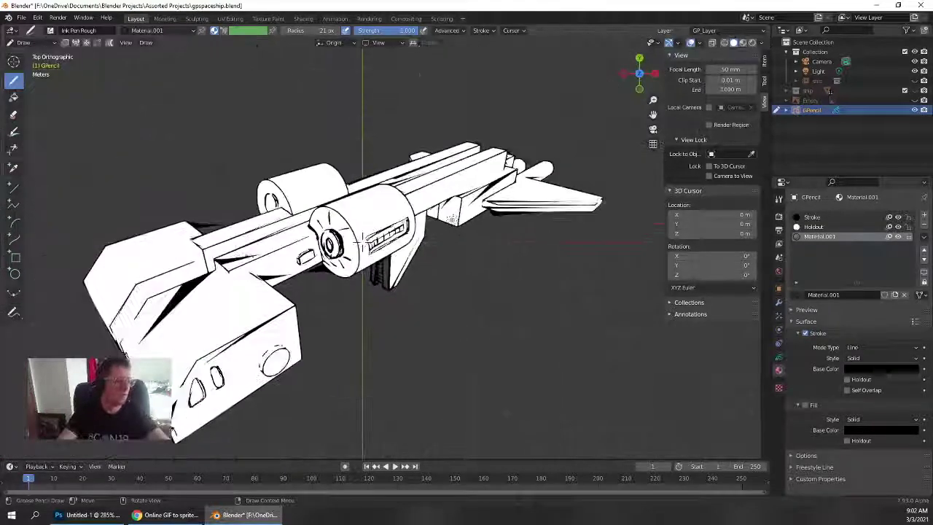